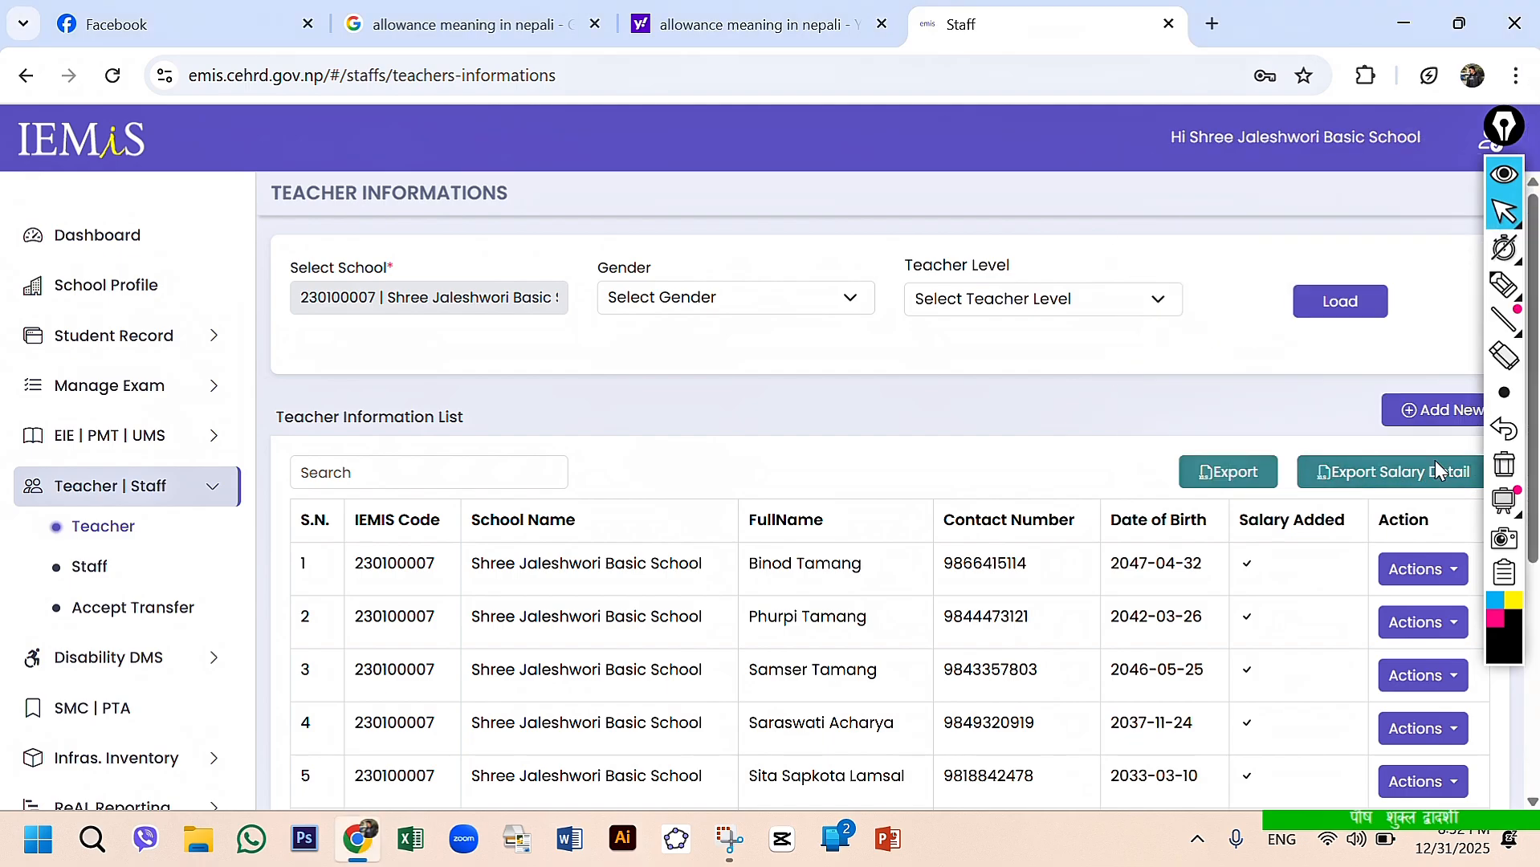
- Examine the teacher information list, checking the Salary Added column for each teacher
{"action": "scroll", "coordinate": [1283, 604], "scroll_direction": "down", "scroll_amount": 2}
{"action": "scroll", "coordinate": [1283, 603], "scroll_direction": "down", "scroll_amount": 1}
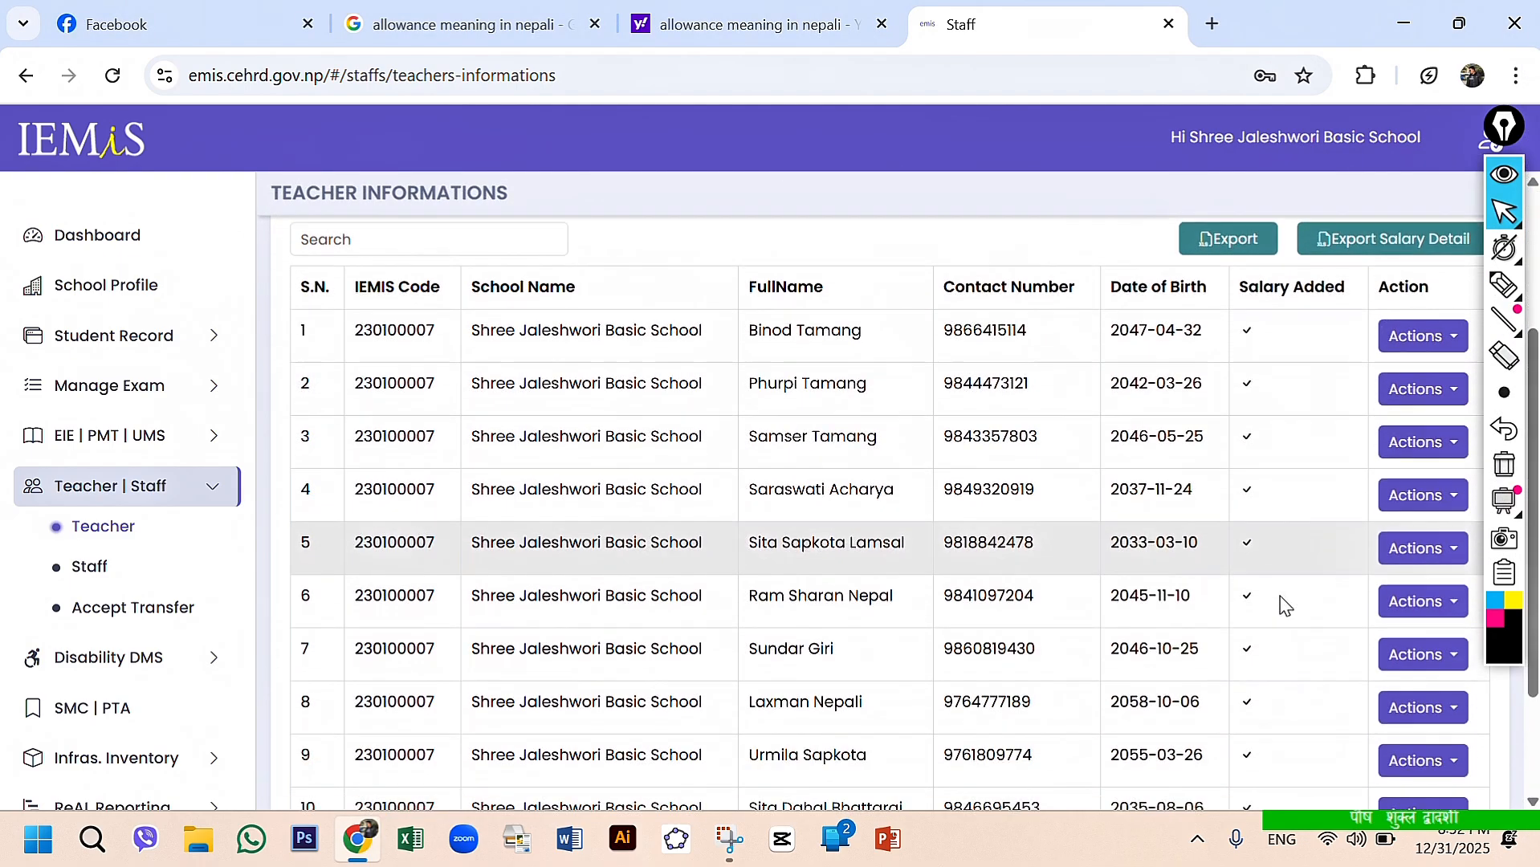
{"action": "scroll", "coordinate": [1283, 604], "scroll_direction": "up", "scroll_amount": 4}
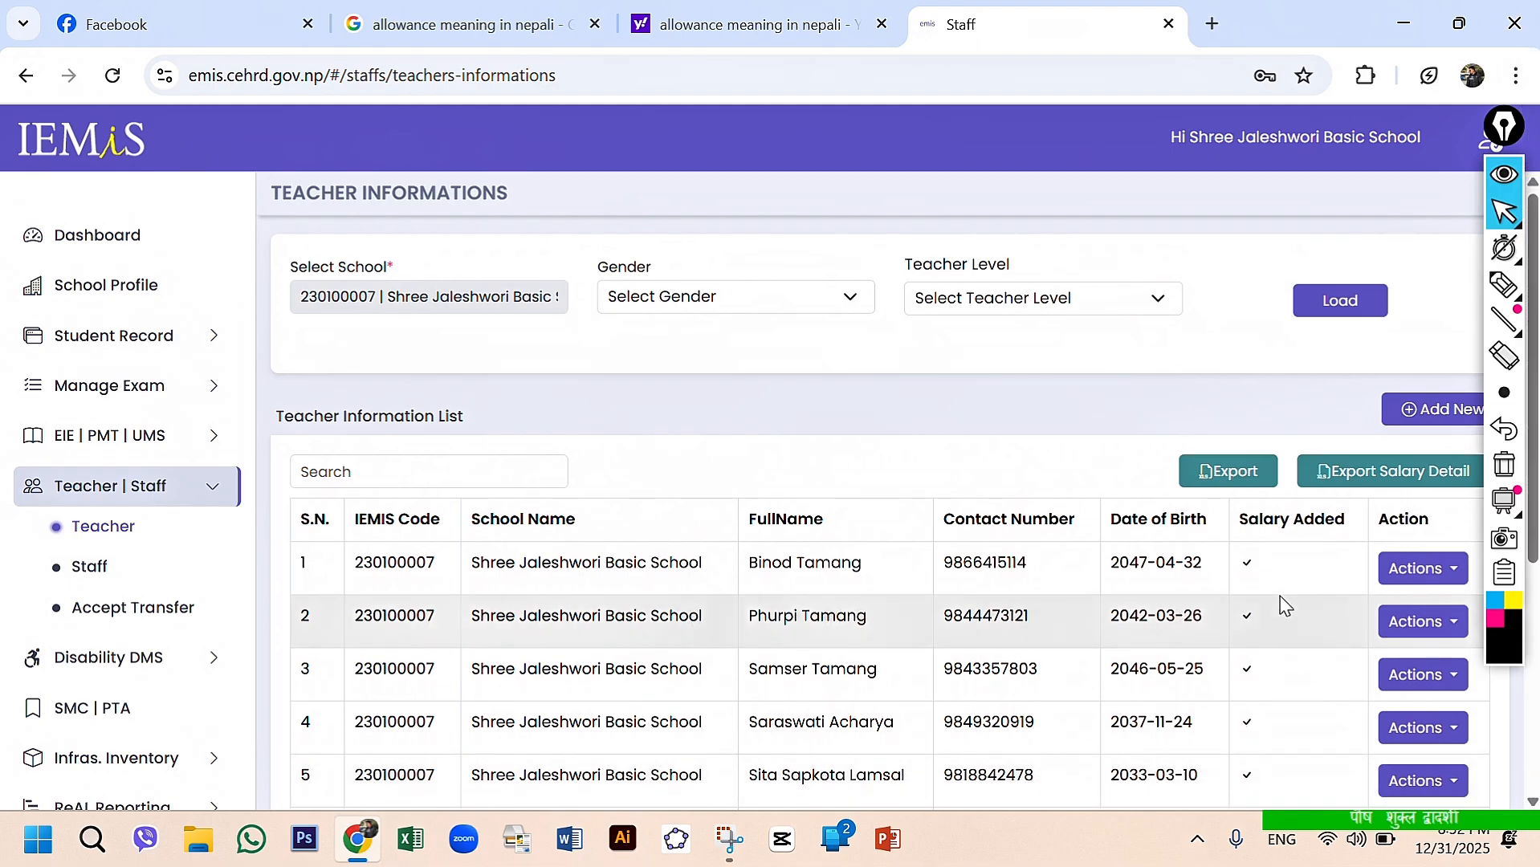
{"action": "scroll", "coordinate": [1280, 604], "scroll_direction": "down", "scroll_amount": 2}
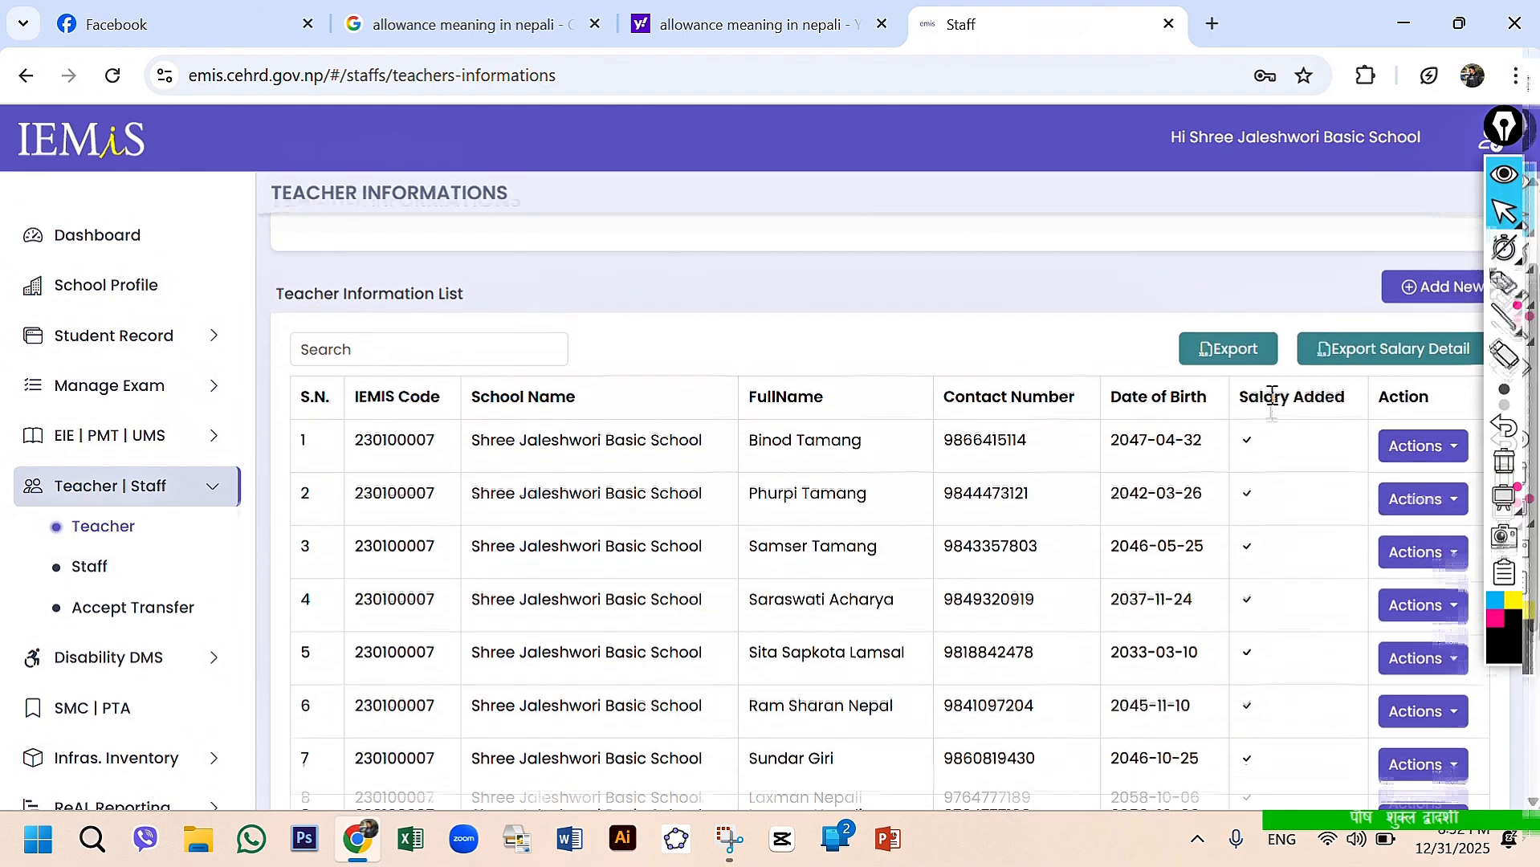
{"action": "scroll", "coordinate": [1275, 405], "scroll_direction": "down", "scroll_amount": 2}
{"action": "scroll", "coordinate": [1275, 399], "scroll_direction": "down", "scroll_amount": 1}
{"action": "scroll", "coordinate": [1275, 403], "scroll_direction": "up", "scroll_amount": 3}
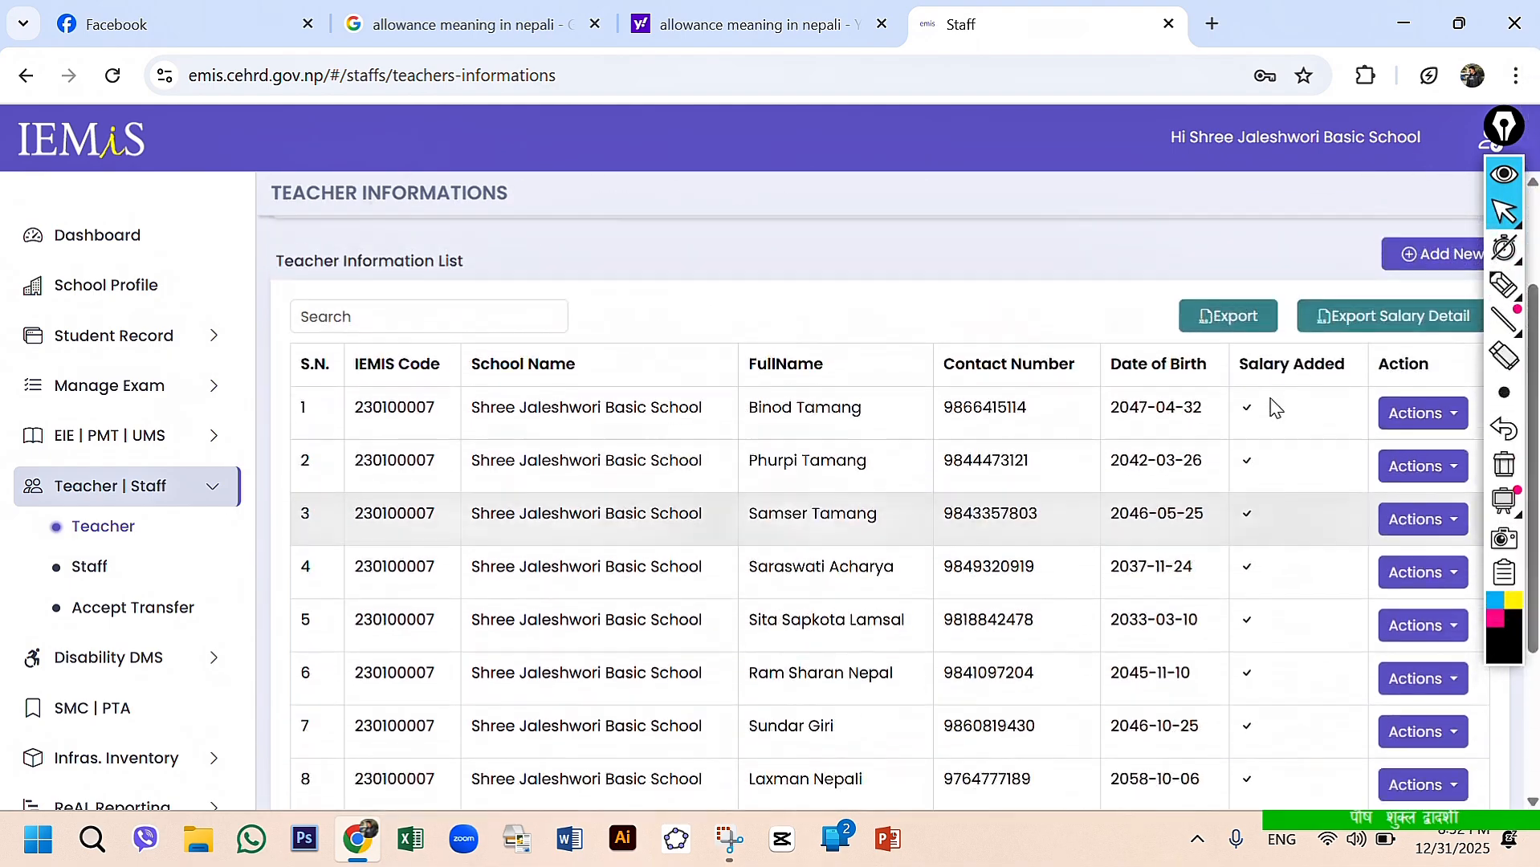
{"action": "scroll", "coordinate": [1204, 434], "scroll_direction": "up", "scroll_amount": 2}
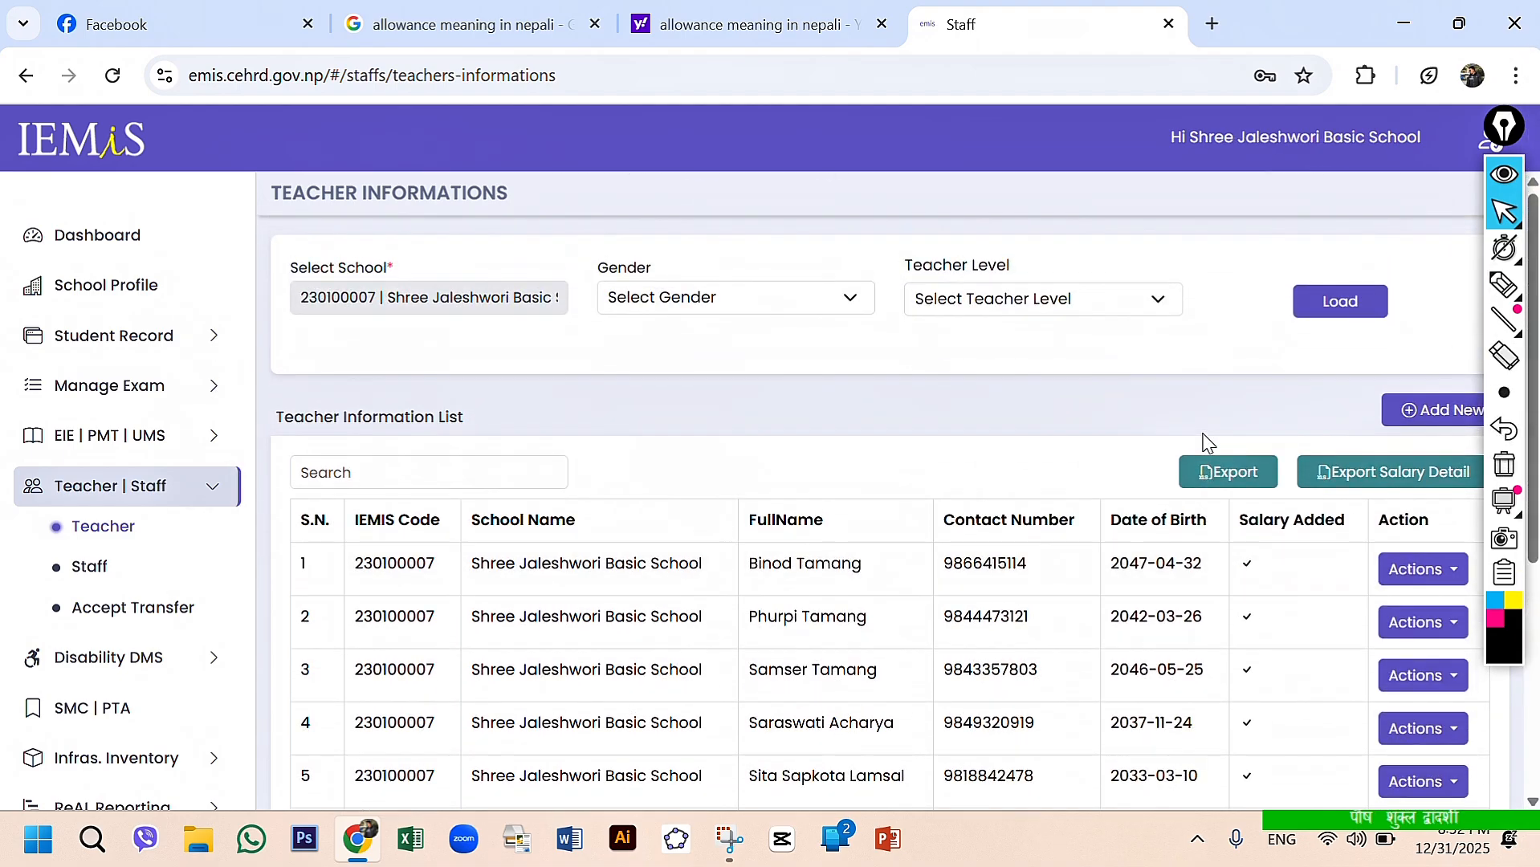
{"action": "scroll", "coordinate": [1203, 435], "scroll_direction": "down", "scroll_amount": 2}
{"action": "scroll", "coordinate": [1204, 434], "scroll_direction": "up", "scroll_amount": 2}
{"action": "scroll", "coordinate": [1203, 435], "scroll_direction": "down", "scroll_amount": 2}
{"action": "scroll", "coordinate": [1203, 440], "scroll_direction": "down", "scroll_amount": 1}
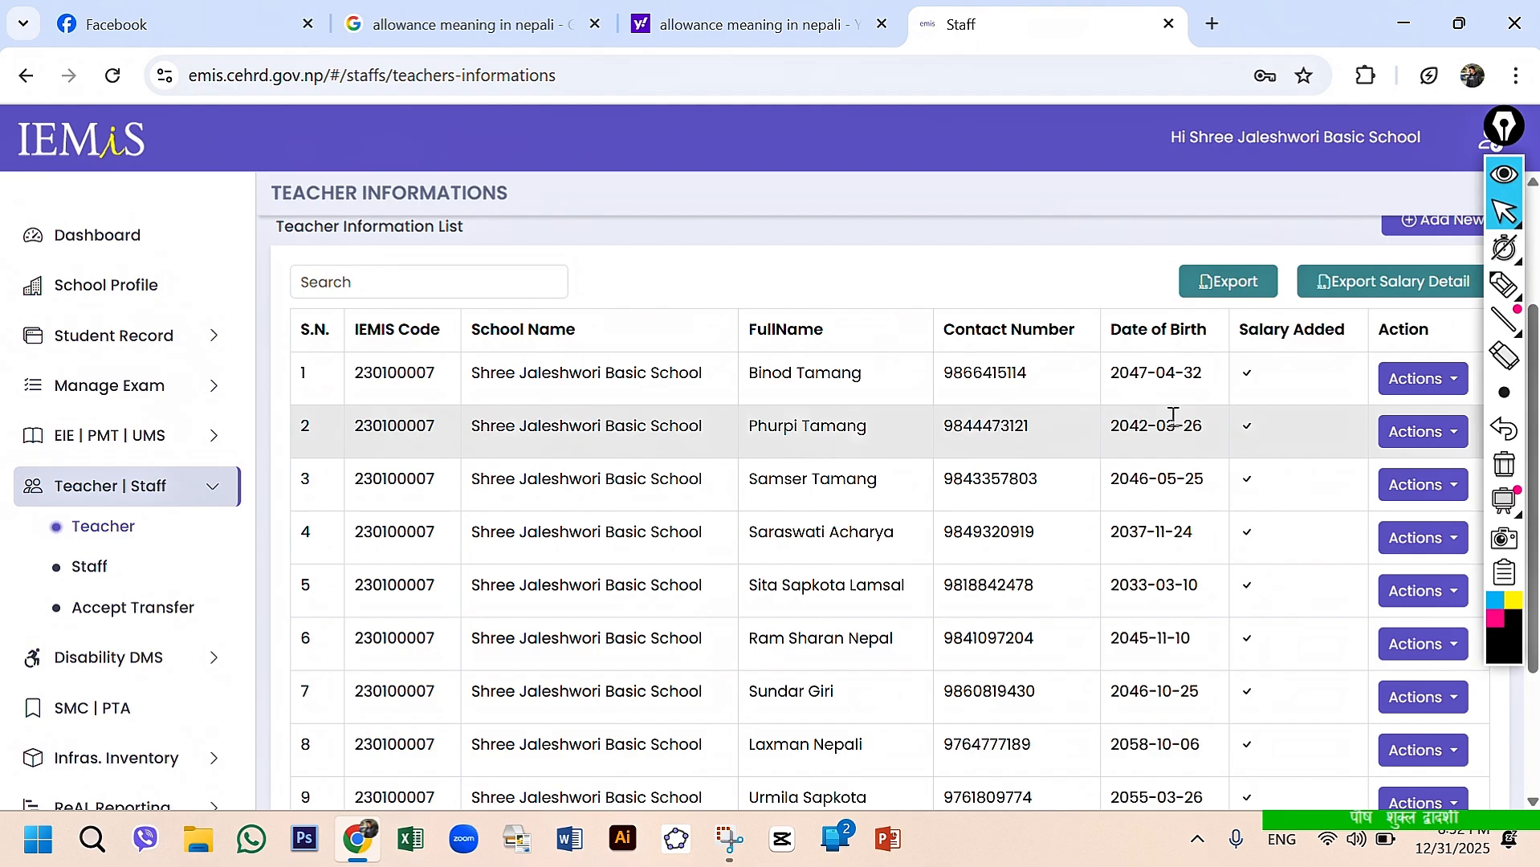
- Open the salary details of the first teacher in the list and load the record for fiscal year 082/083
{"action": "left_click", "coordinate": [1449, 385]}
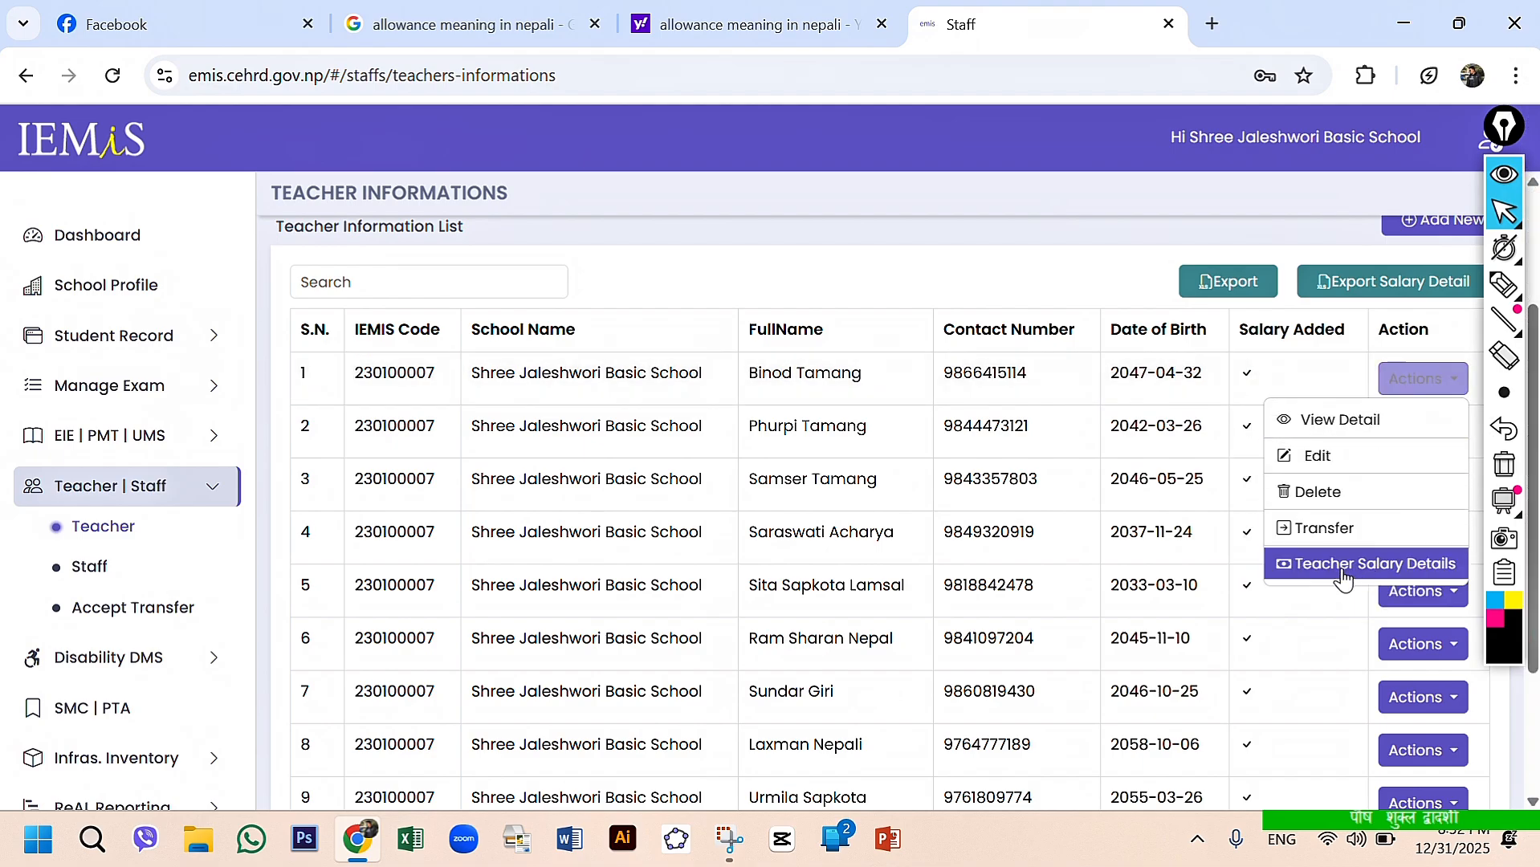
{"action": "left_click", "coordinate": [1341, 566]}
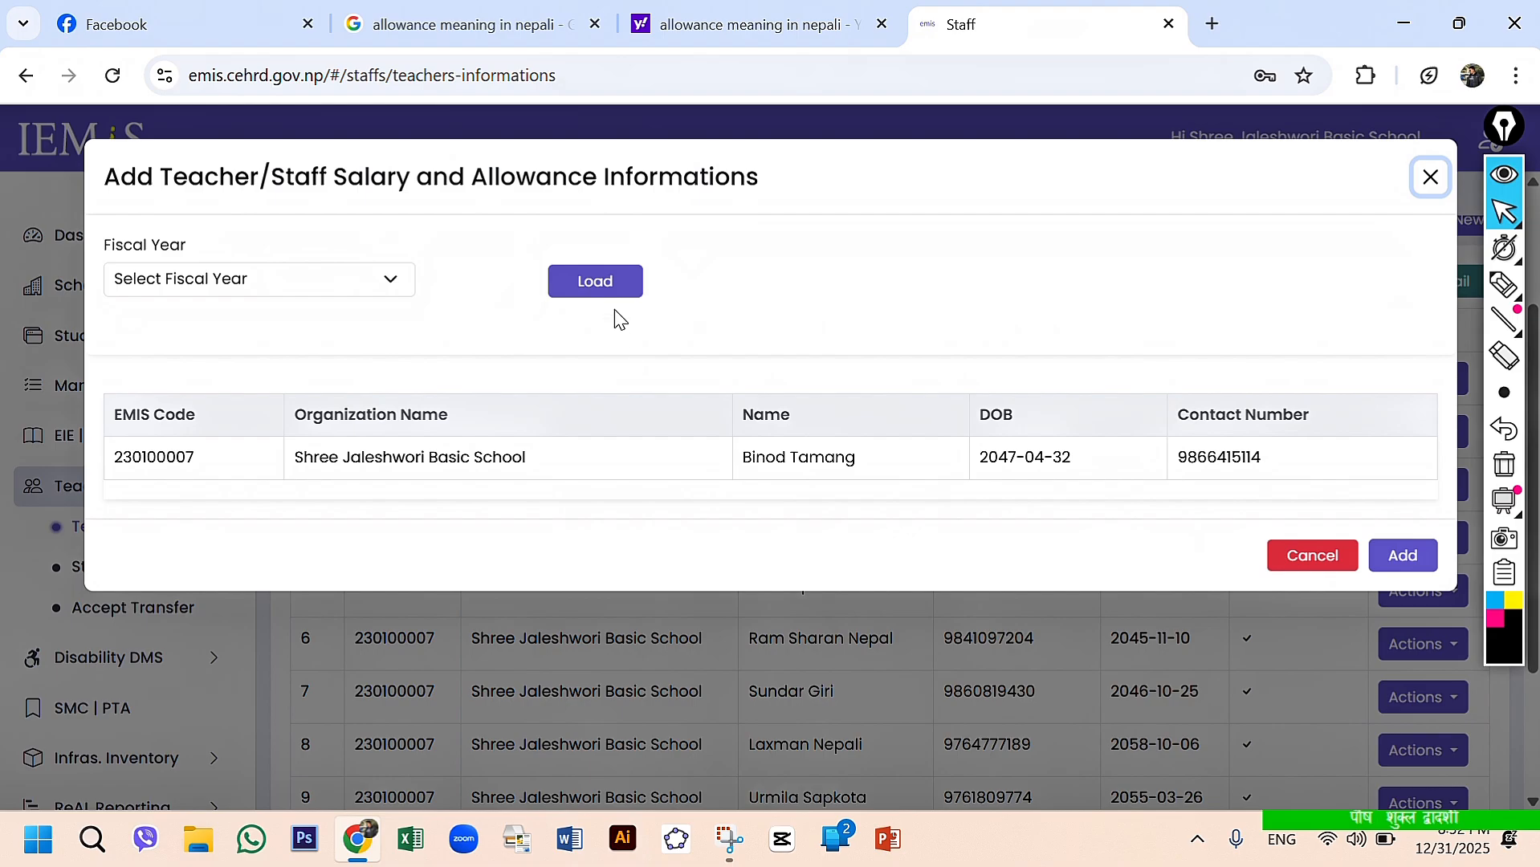
{"action": "left_click", "coordinate": [391, 285]}
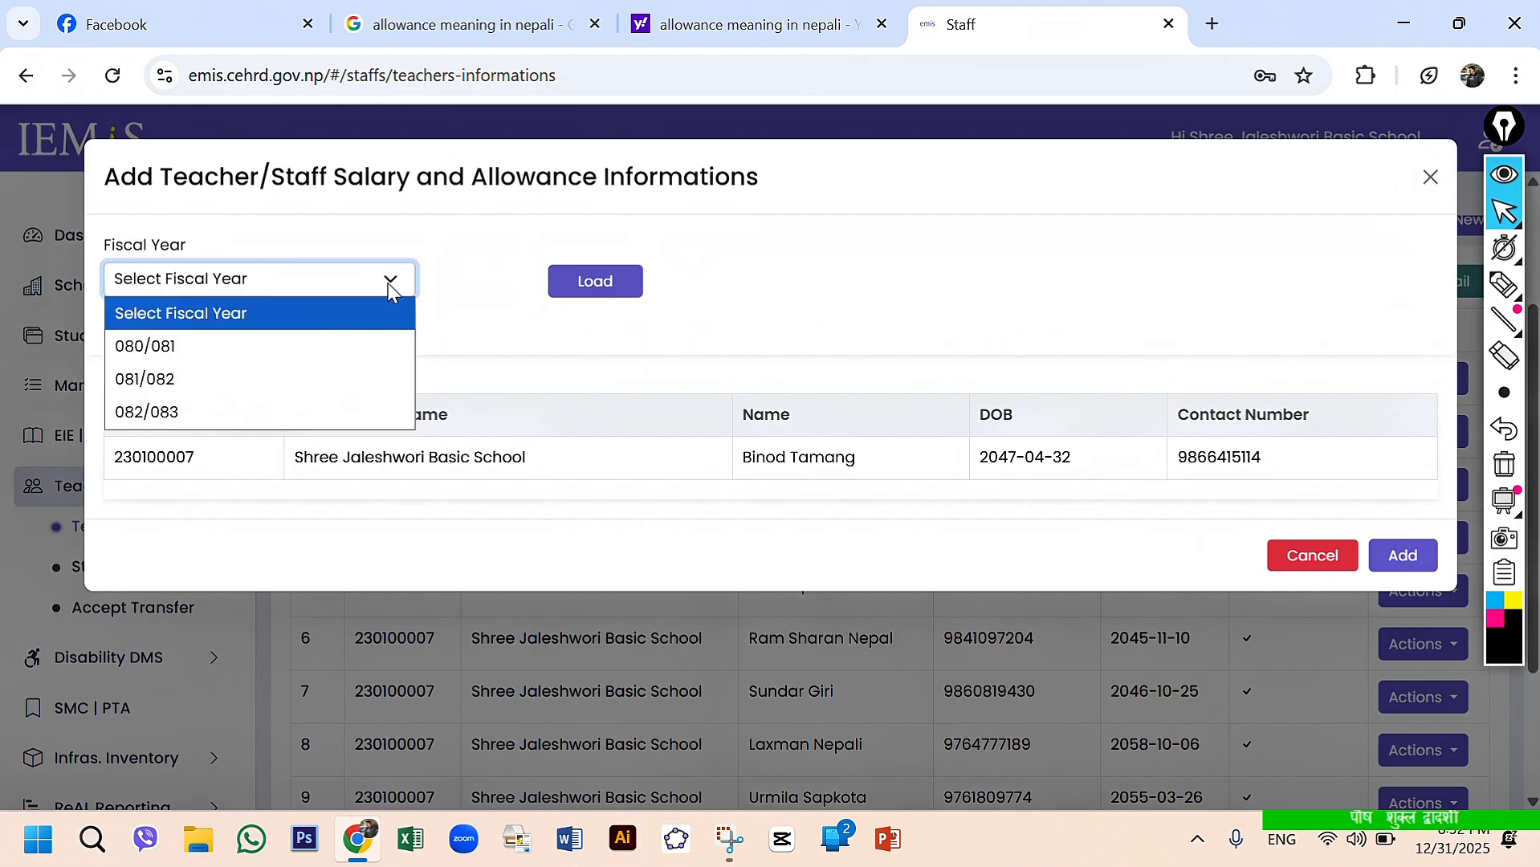
{"action": "left_click", "coordinate": [177, 413]}
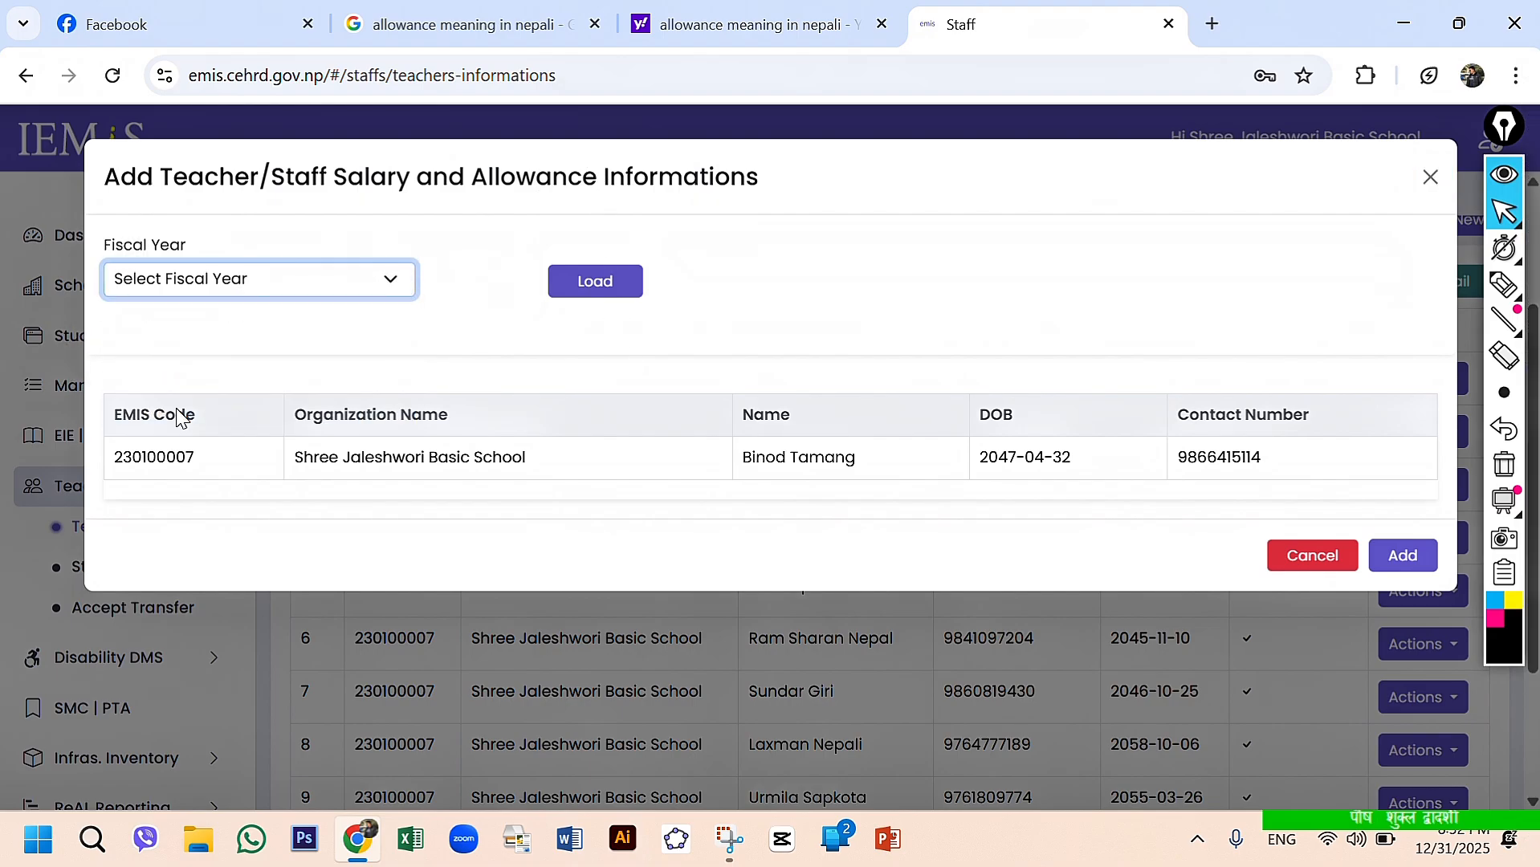
{"action": "left_click", "coordinate": [572, 294]}
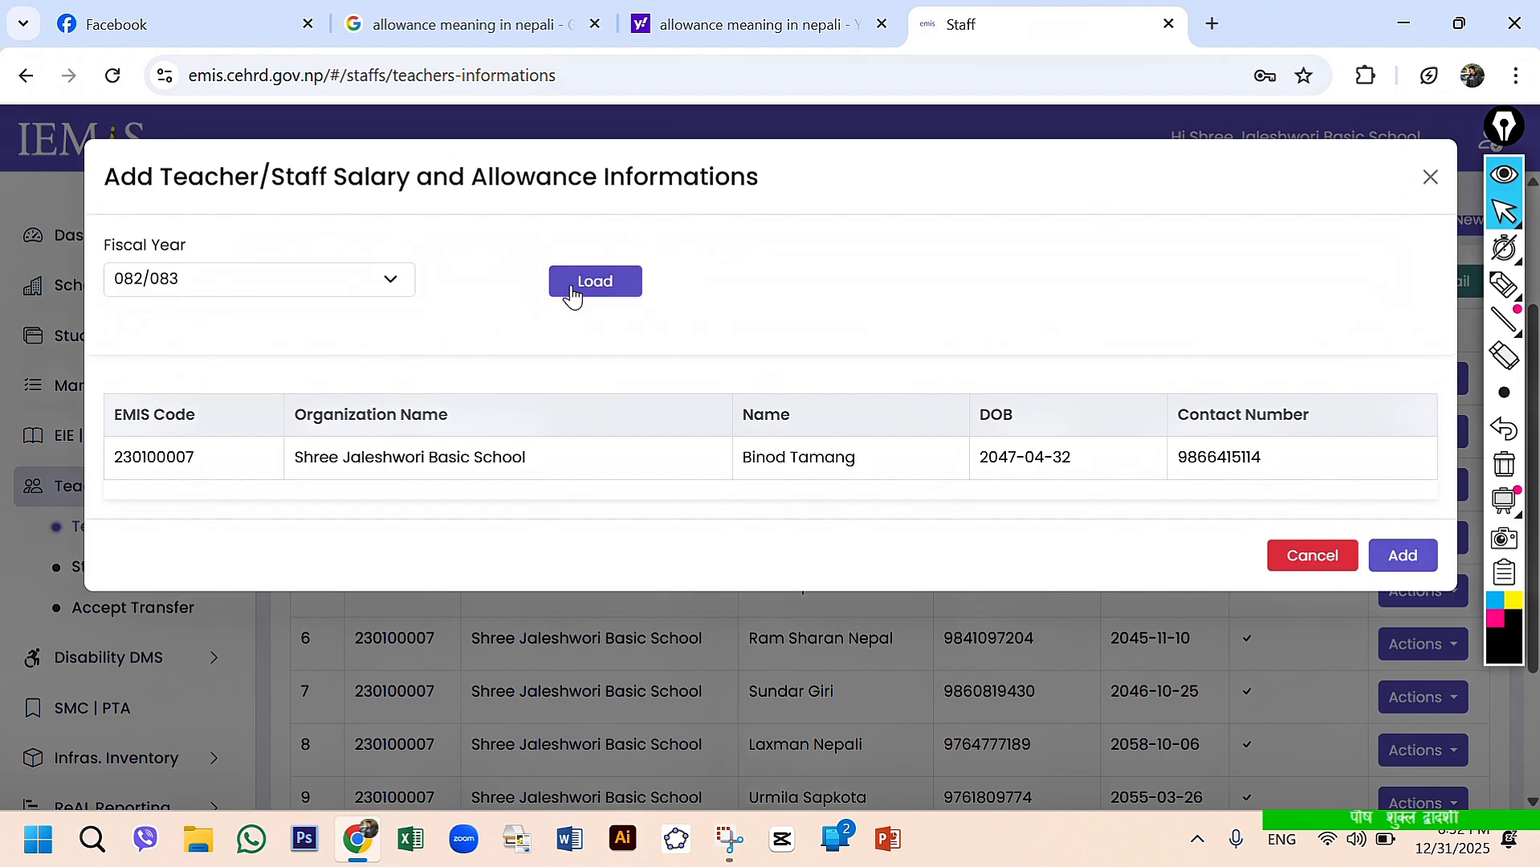
- Examine the loaded salary and allowance form, from the teacher's details to the salary and allowance setup tables
{"action": "scroll", "coordinate": [623, 461], "scroll_direction": "down", "scroll_amount": 1}
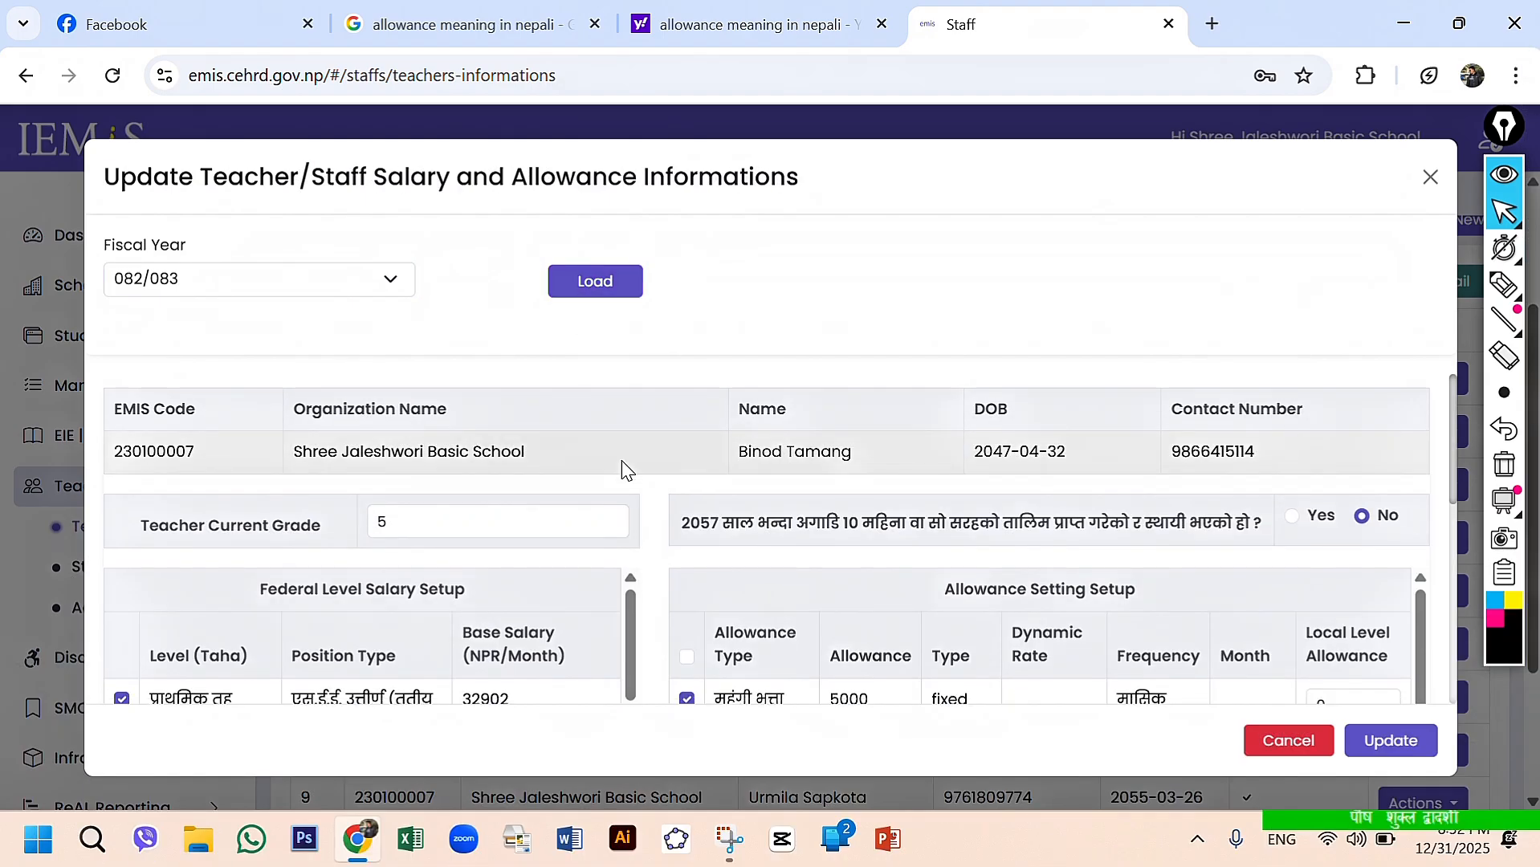
{"action": "scroll", "coordinate": [623, 462], "scroll_direction": "up", "scroll_amount": 1}
{"action": "scroll", "coordinate": [623, 466], "scroll_direction": "down", "scroll_amount": 1}
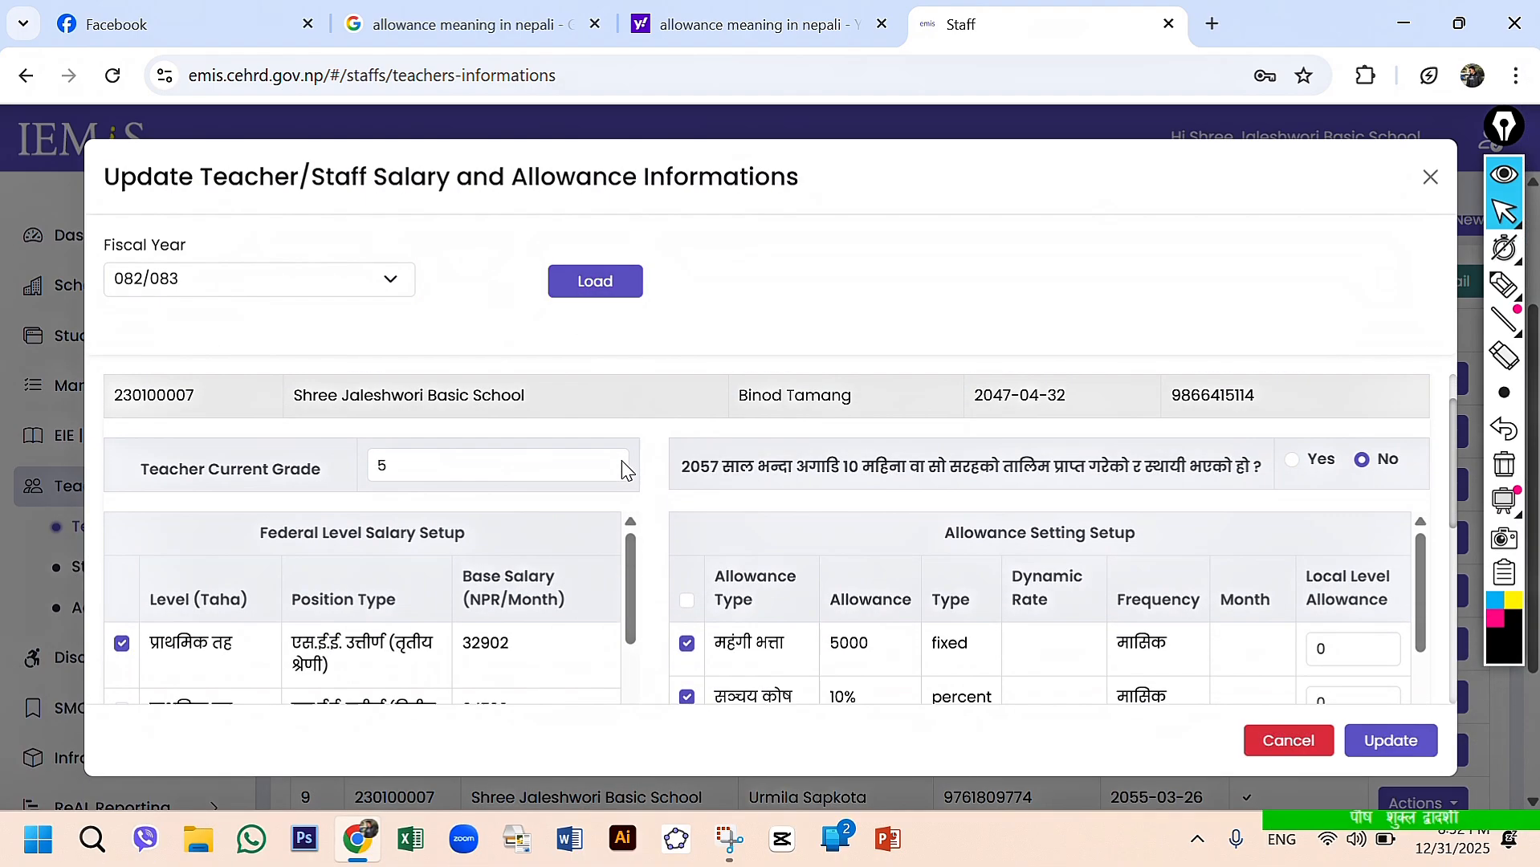
{"action": "scroll", "coordinate": [622, 466], "scroll_direction": "up", "scroll_amount": 1}
{"action": "scroll", "coordinate": [625, 468], "scroll_direction": "down", "scroll_amount": 3}
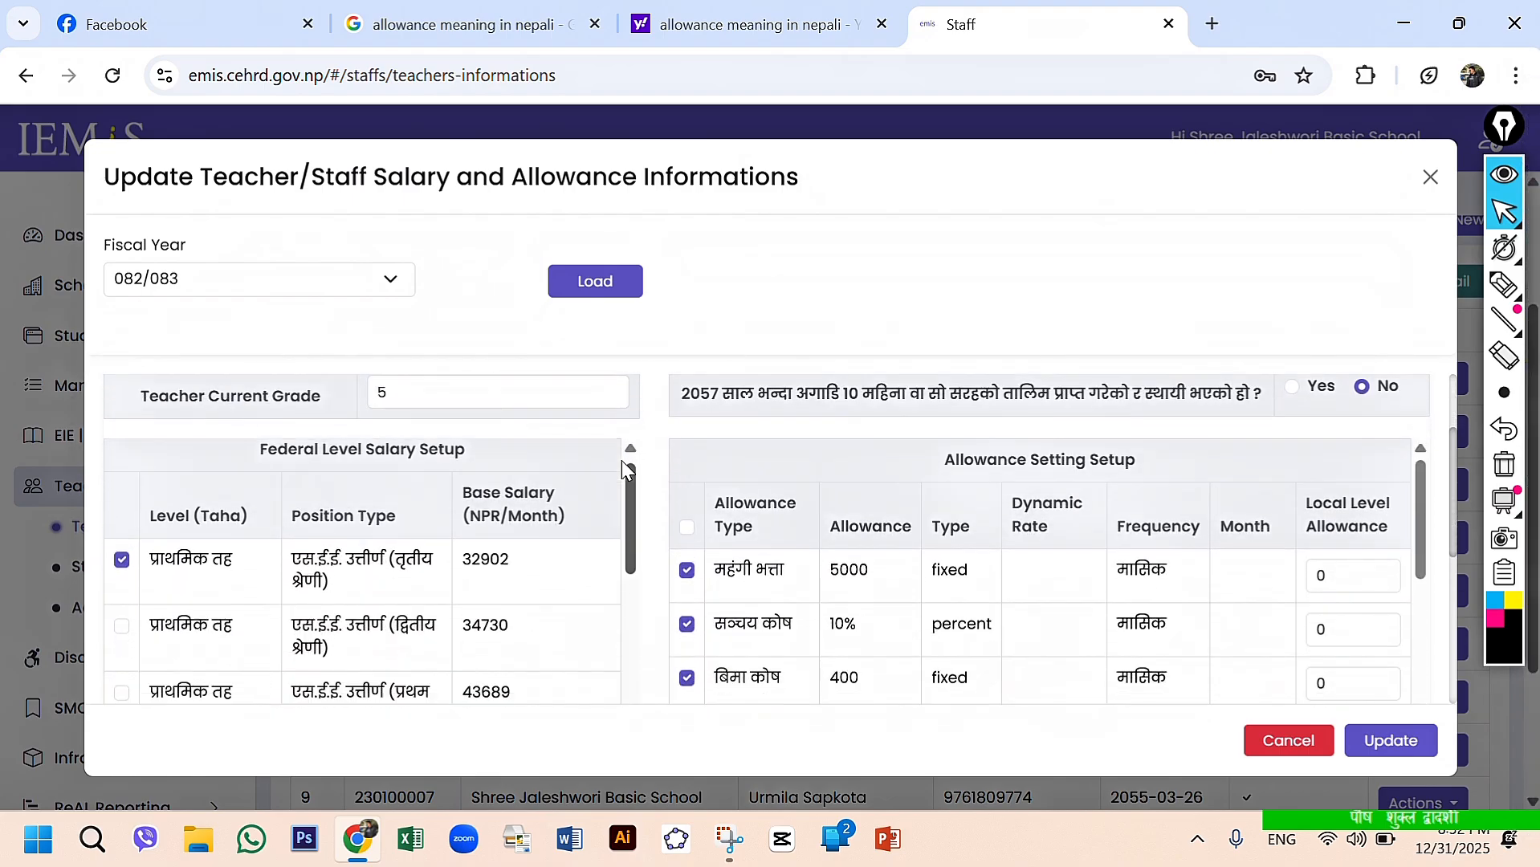
{"action": "scroll", "coordinate": [626, 470], "scroll_direction": "up", "scroll_amount": 2}
{"action": "scroll", "coordinate": [622, 466], "scroll_direction": "up", "scroll_amount": 1}
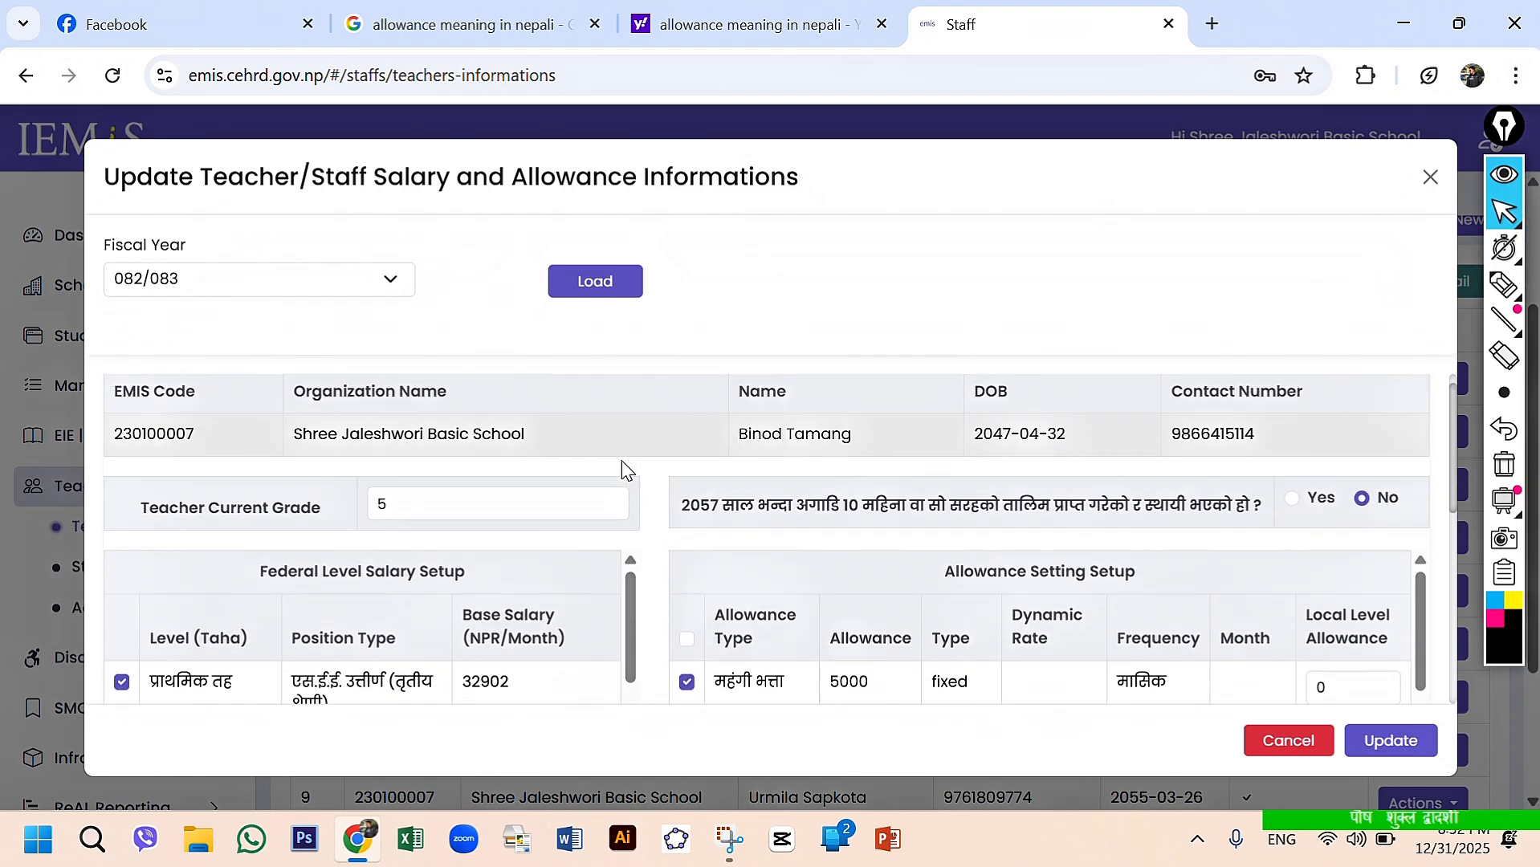
{"action": "scroll", "coordinate": [622, 468], "scroll_direction": "down", "scroll_amount": 1}
{"action": "scroll", "coordinate": [623, 462], "scroll_direction": "down", "scroll_amount": 1}
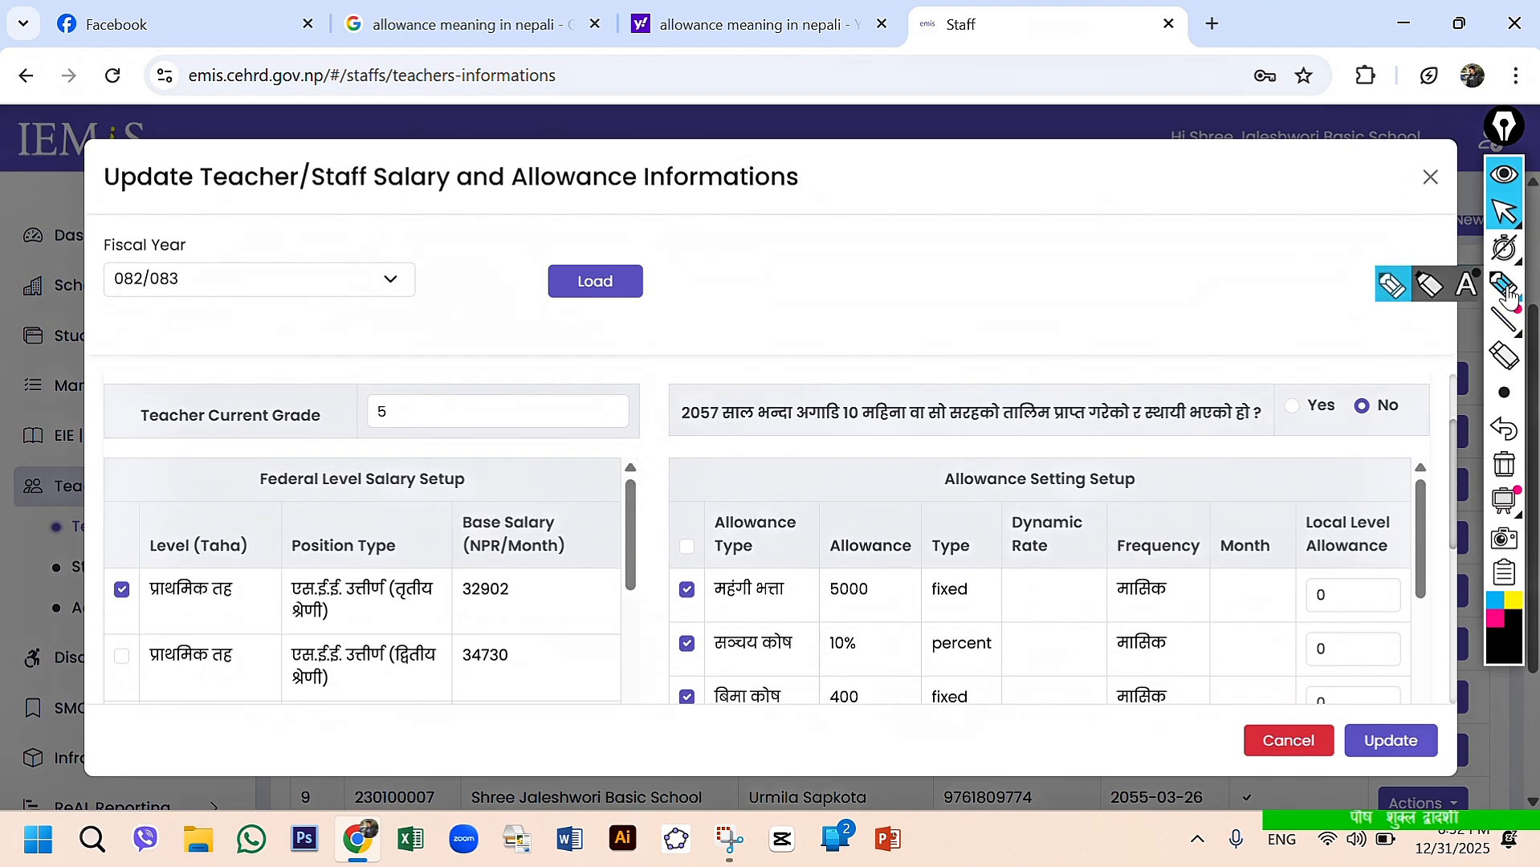
- Draw a vertical black pen line between the federal salary and allowance halves of the form, and return to the normal pointer
{"action": "left_click", "coordinate": [1504, 285]}
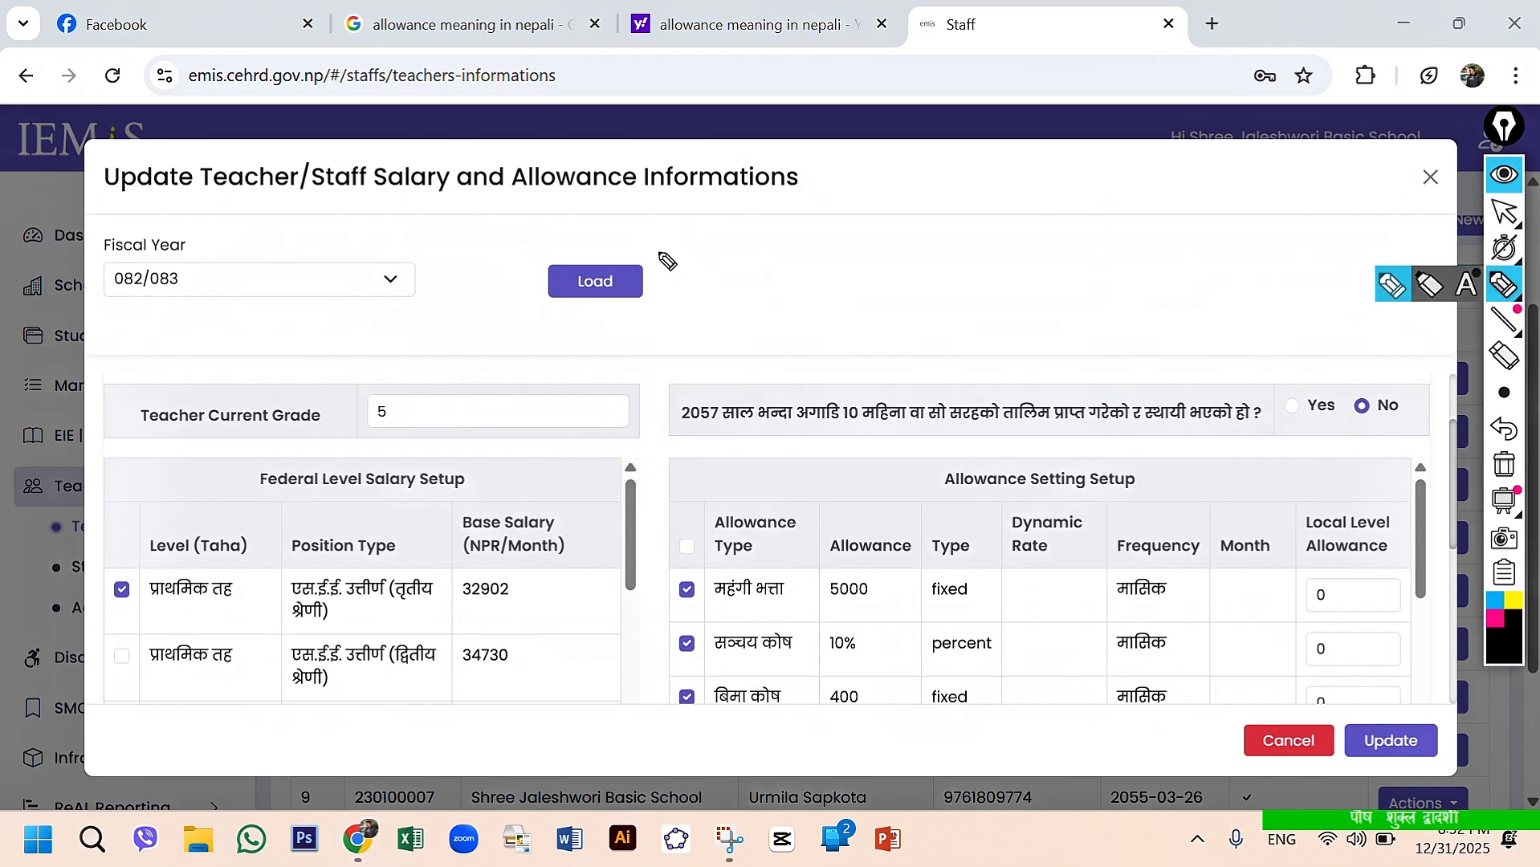
{"action": "left_click_drag", "start_coordinate": [658, 228], "coordinate": [659, 679]}
{"action": "left_click_drag", "start_coordinate": [662, 743], "coordinate": [659, 775]}
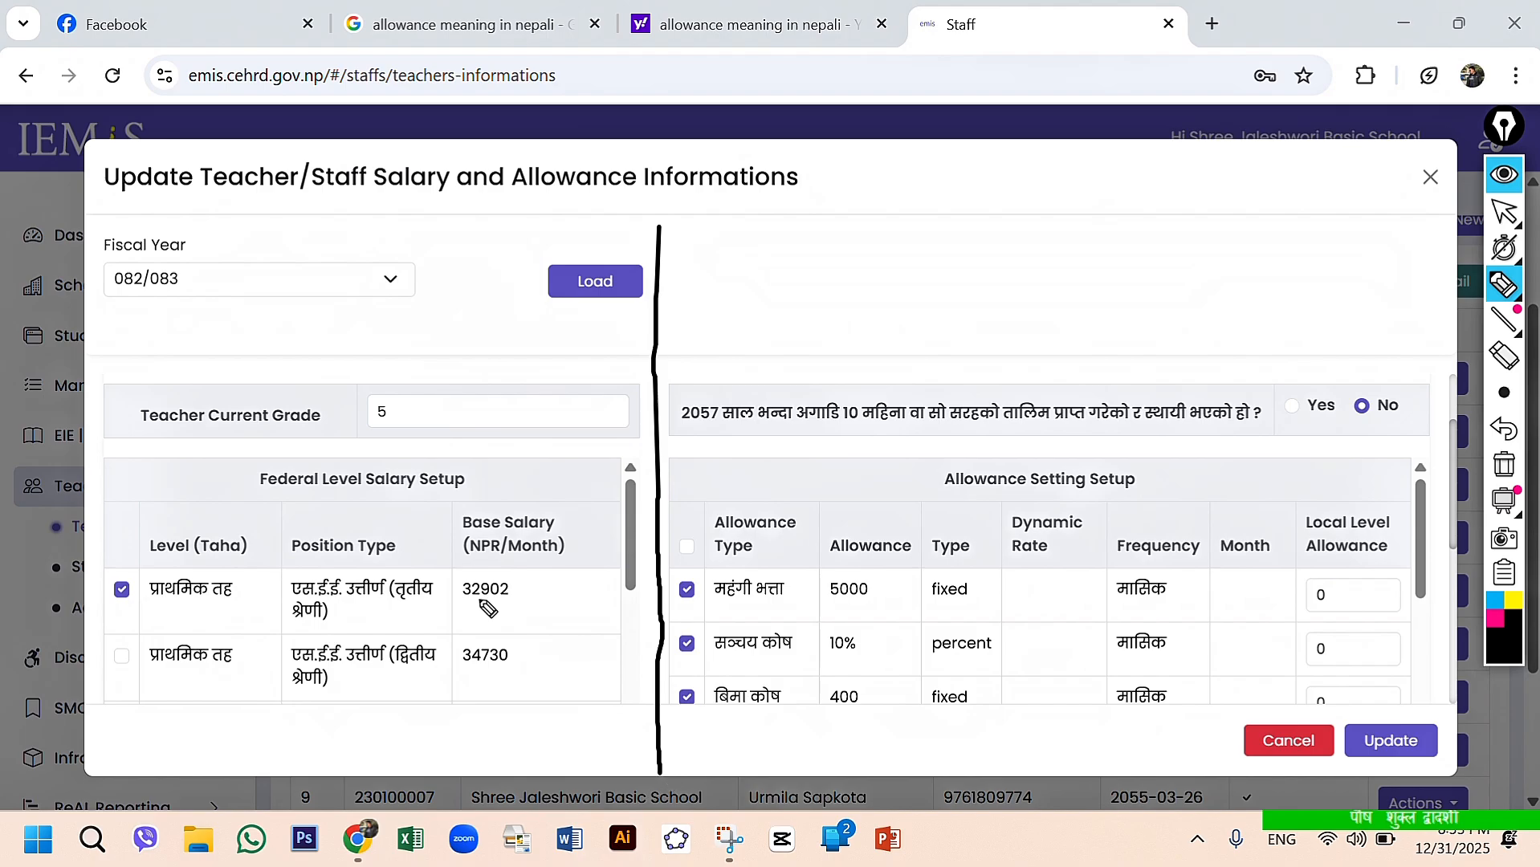
{"action": "left_click", "coordinate": [1504, 211]}
- Examine the Federal Level Salary Setup table and the allowance types, amounts and local level allowances in Allowance Setting Setup
{"action": "scroll", "coordinate": [380, 508], "scroll_direction": "up", "scroll_amount": 2}
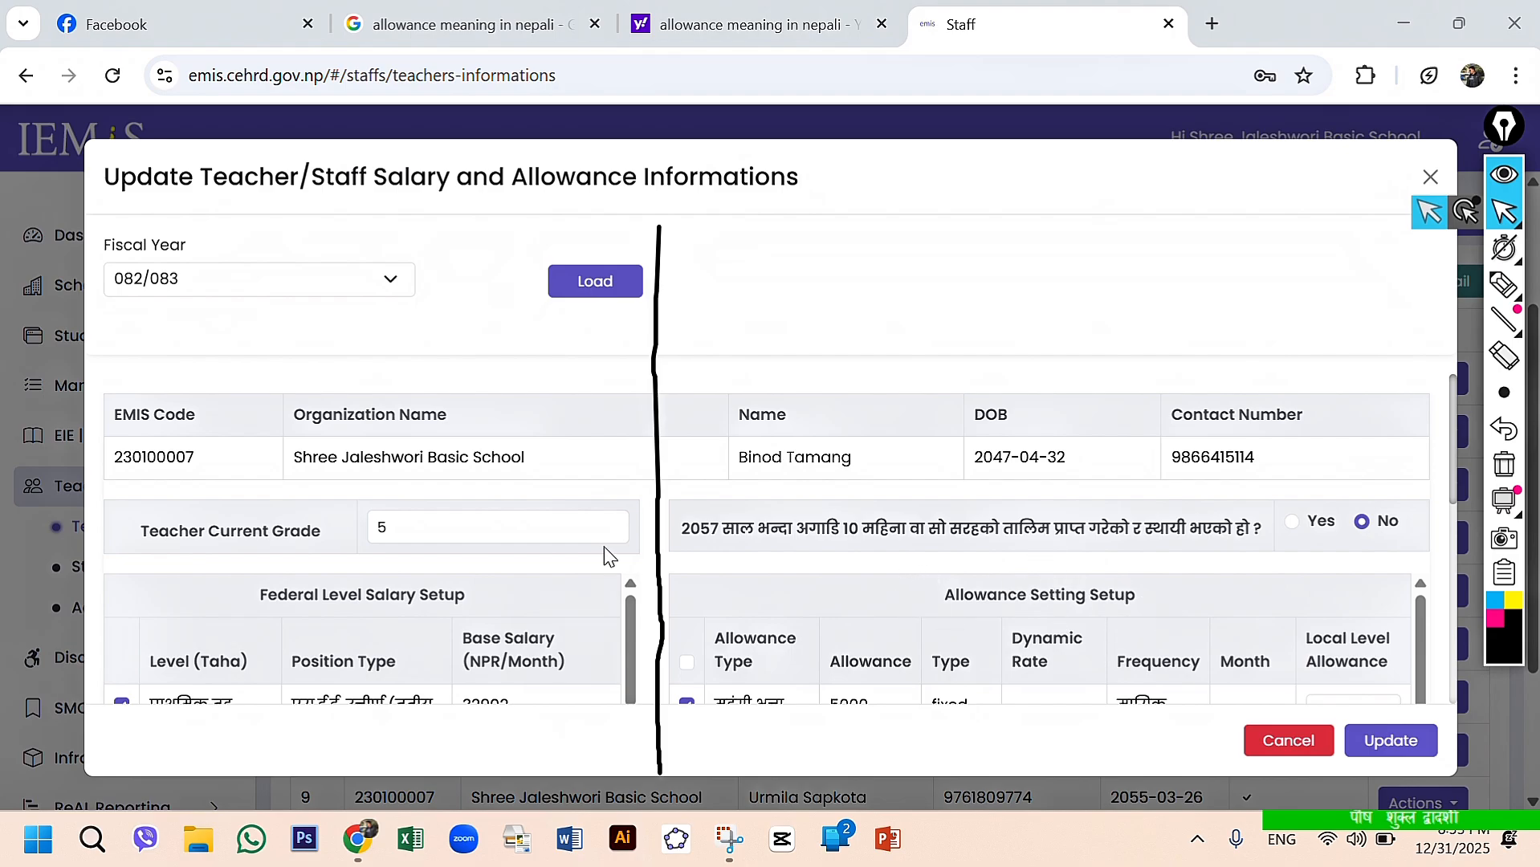
{"action": "scroll", "coordinate": [395, 633], "scroll_direction": "down", "scroll_amount": 5}
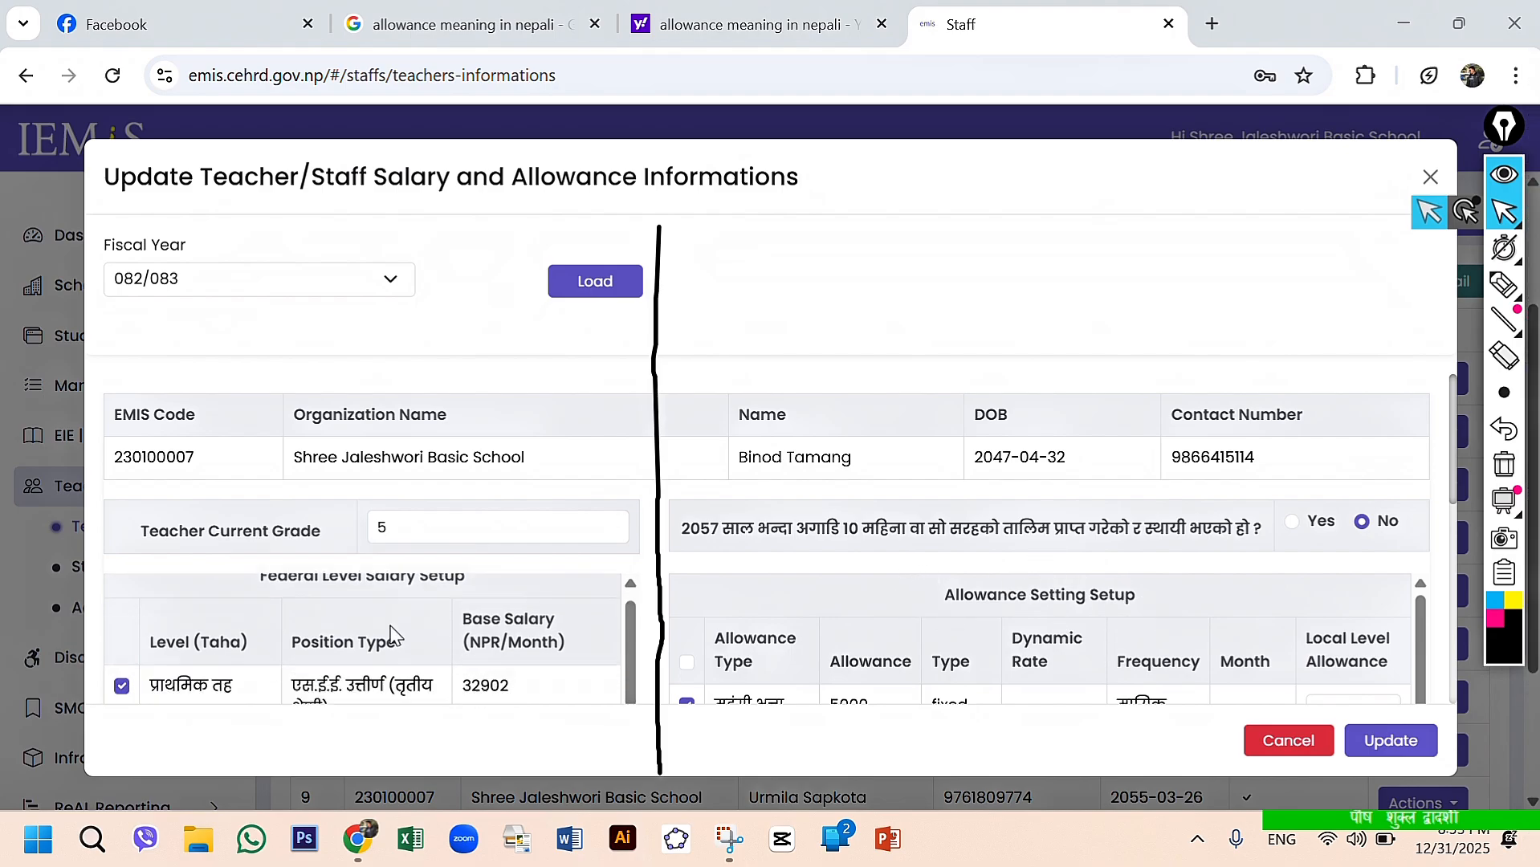
{"action": "scroll", "coordinate": [395, 635], "scroll_direction": "up", "scroll_amount": 5}
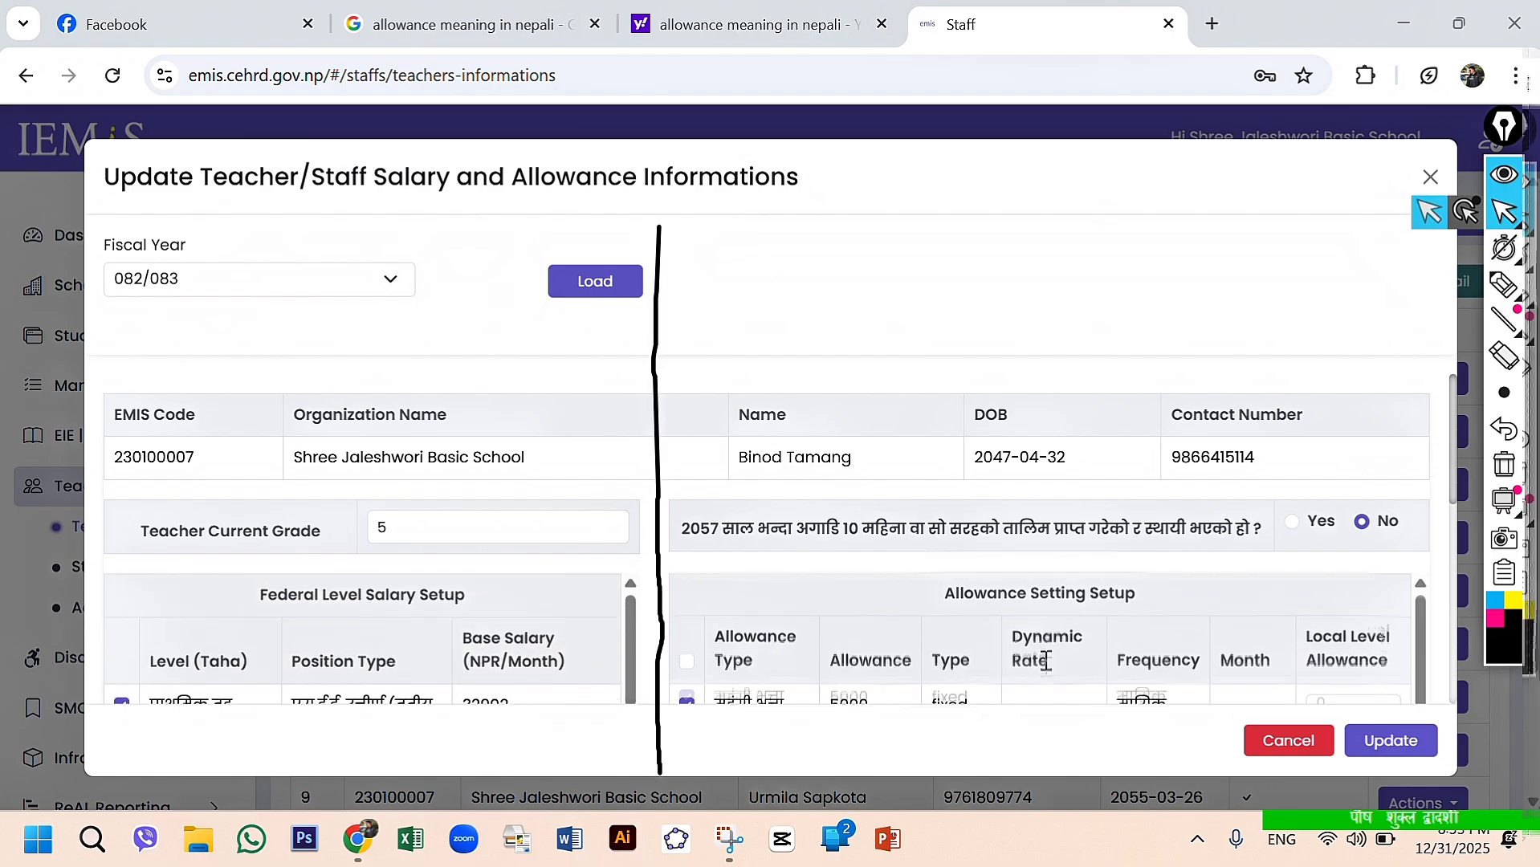
{"action": "scroll", "coordinate": [1043, 660], "scroll_direction": "down", "scroll_amount": 2}
{"action": "scroll", "coordinate": [1046, 661], "scroll_direction": "up", "scroll_amount": 2}
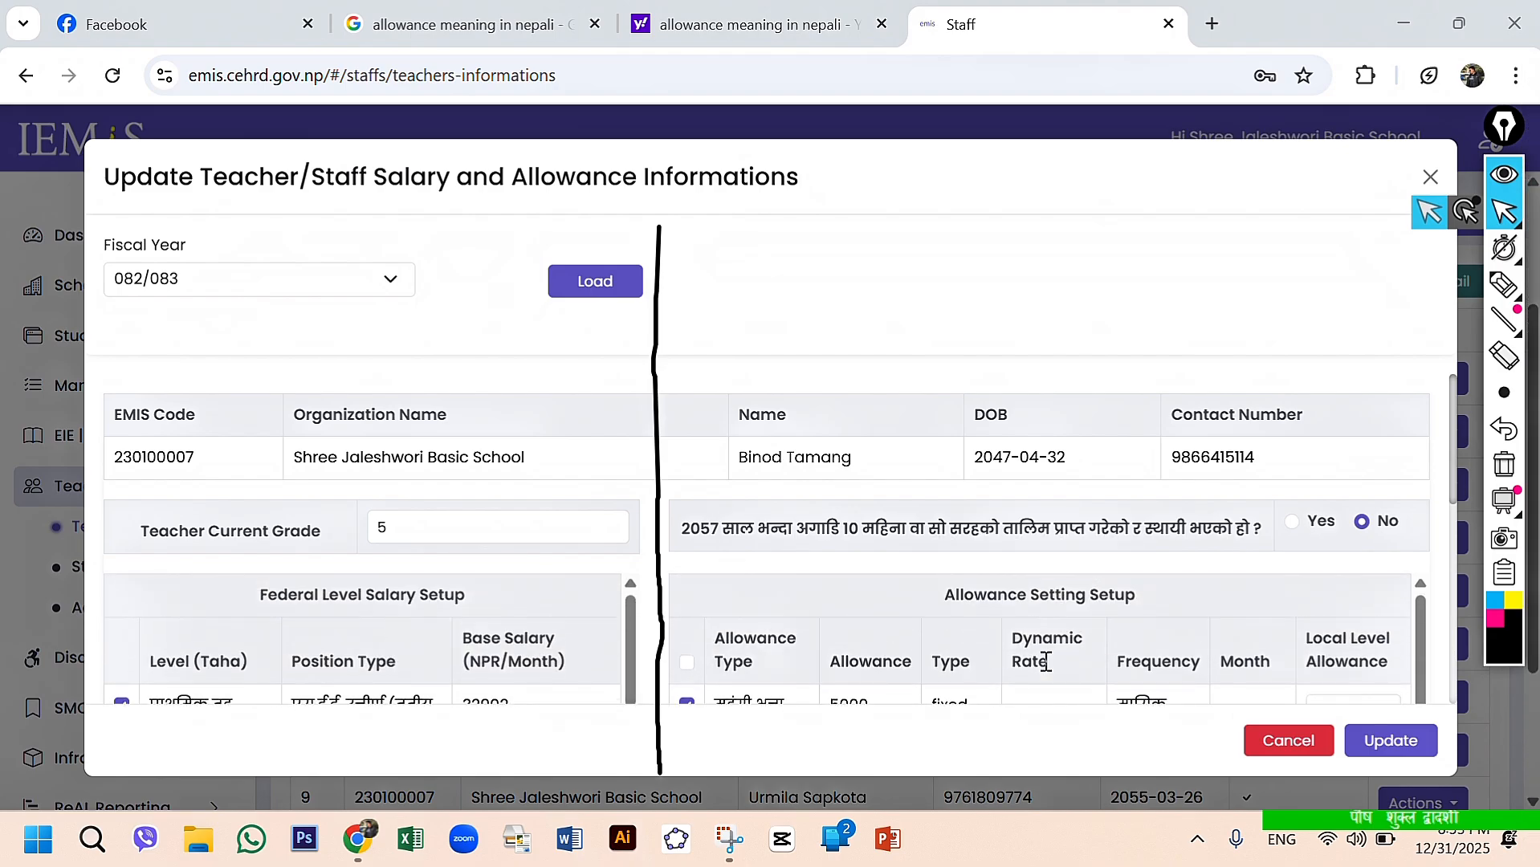
{"action": "scroll", "coordinate": [1046, 661], "scroll_direction": "down", "scroll_amount": 5}
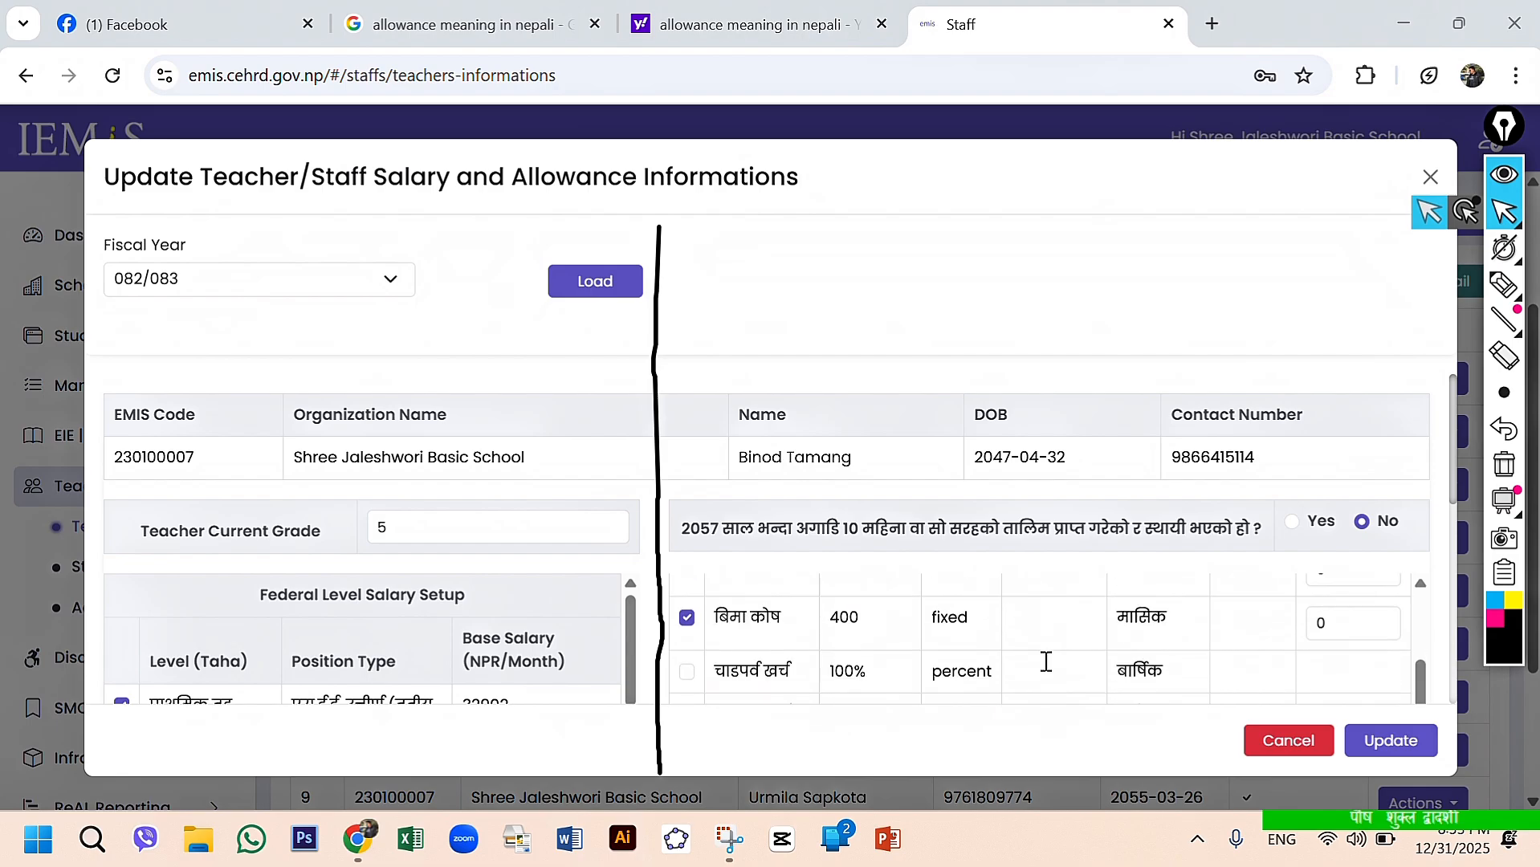
{"action": "scroll", "coordinate": [1046, 660], "scroll_direction": "down", "scroll_amount": 5}
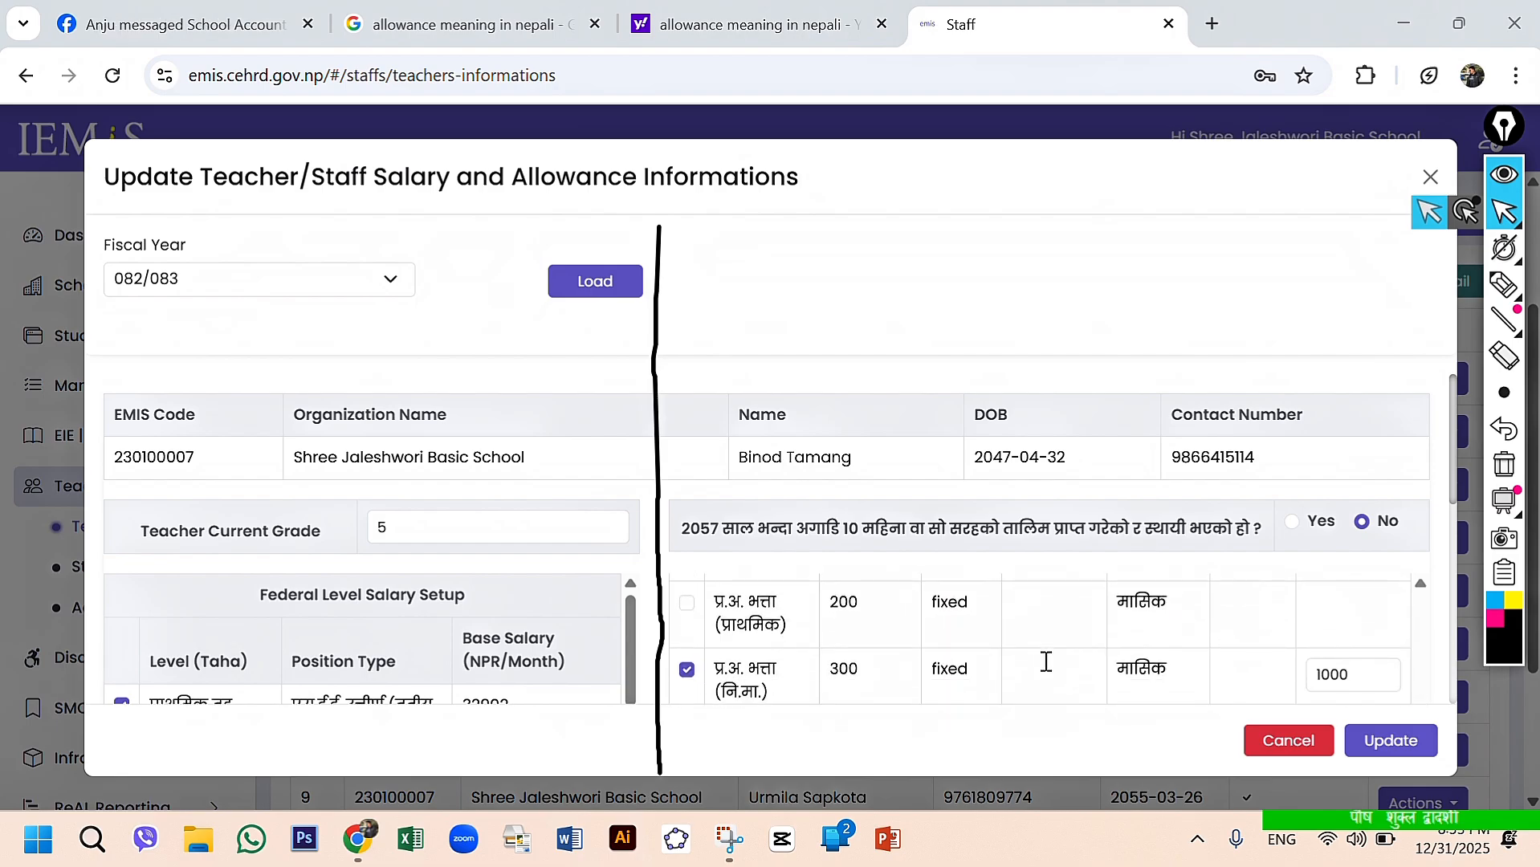
{"action": "scroll", "coordinate": [1046, 661], "scroll_direction": "down", "scroll_amount": 1}
{"action": "scroll", "coordinate": [1046, 661], "scroll_direction": "up", "scroll_amount": 10}
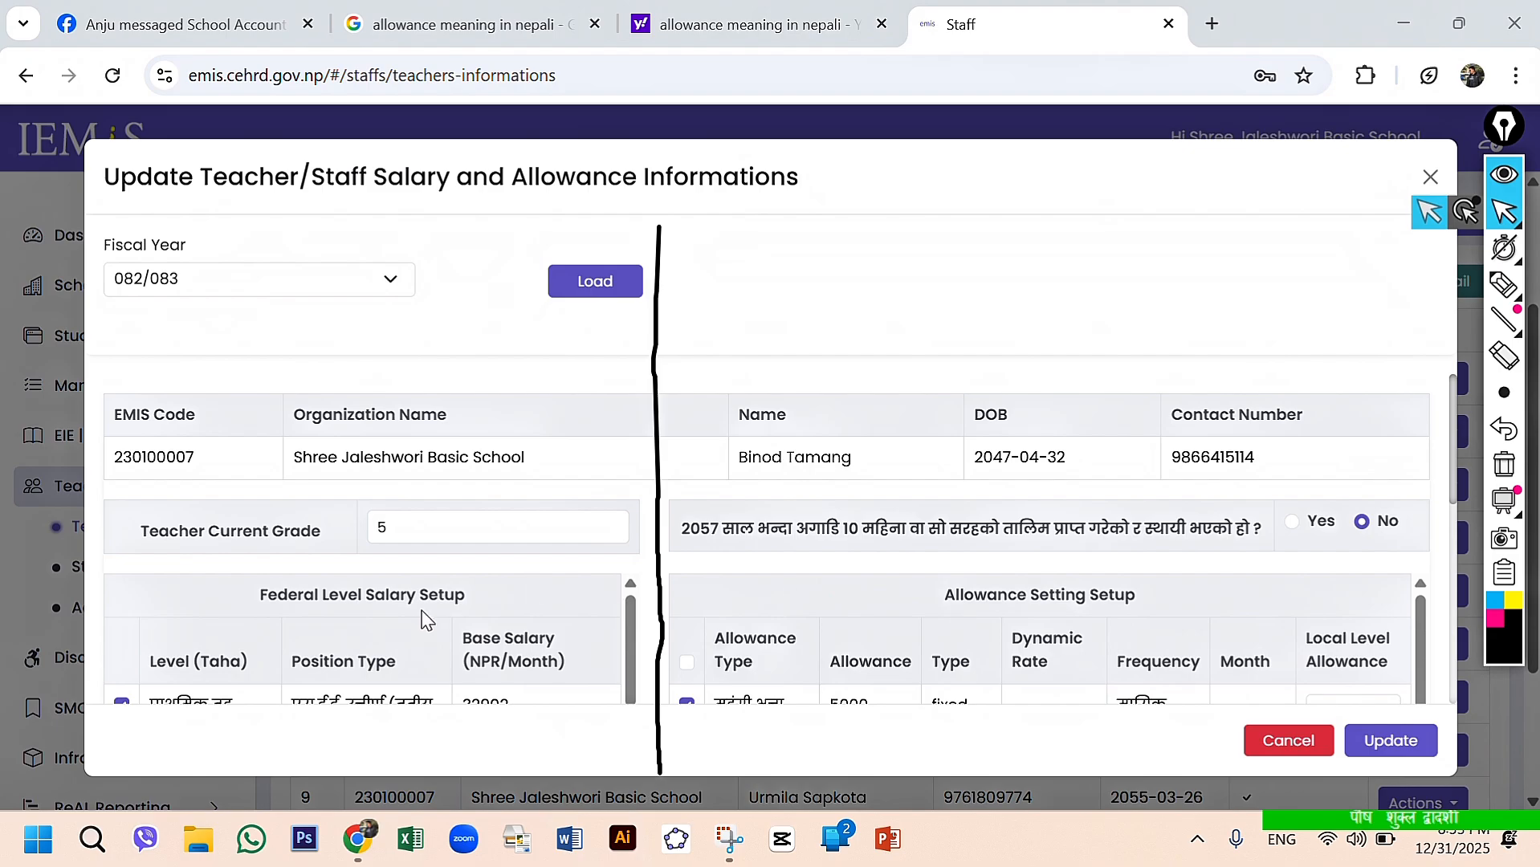
- Check the Teacher Current Grade field and review the levels, position types and base salaries in Federal Level Salary Setup
{"action": "left_click", "coordinate": [403, 526]}
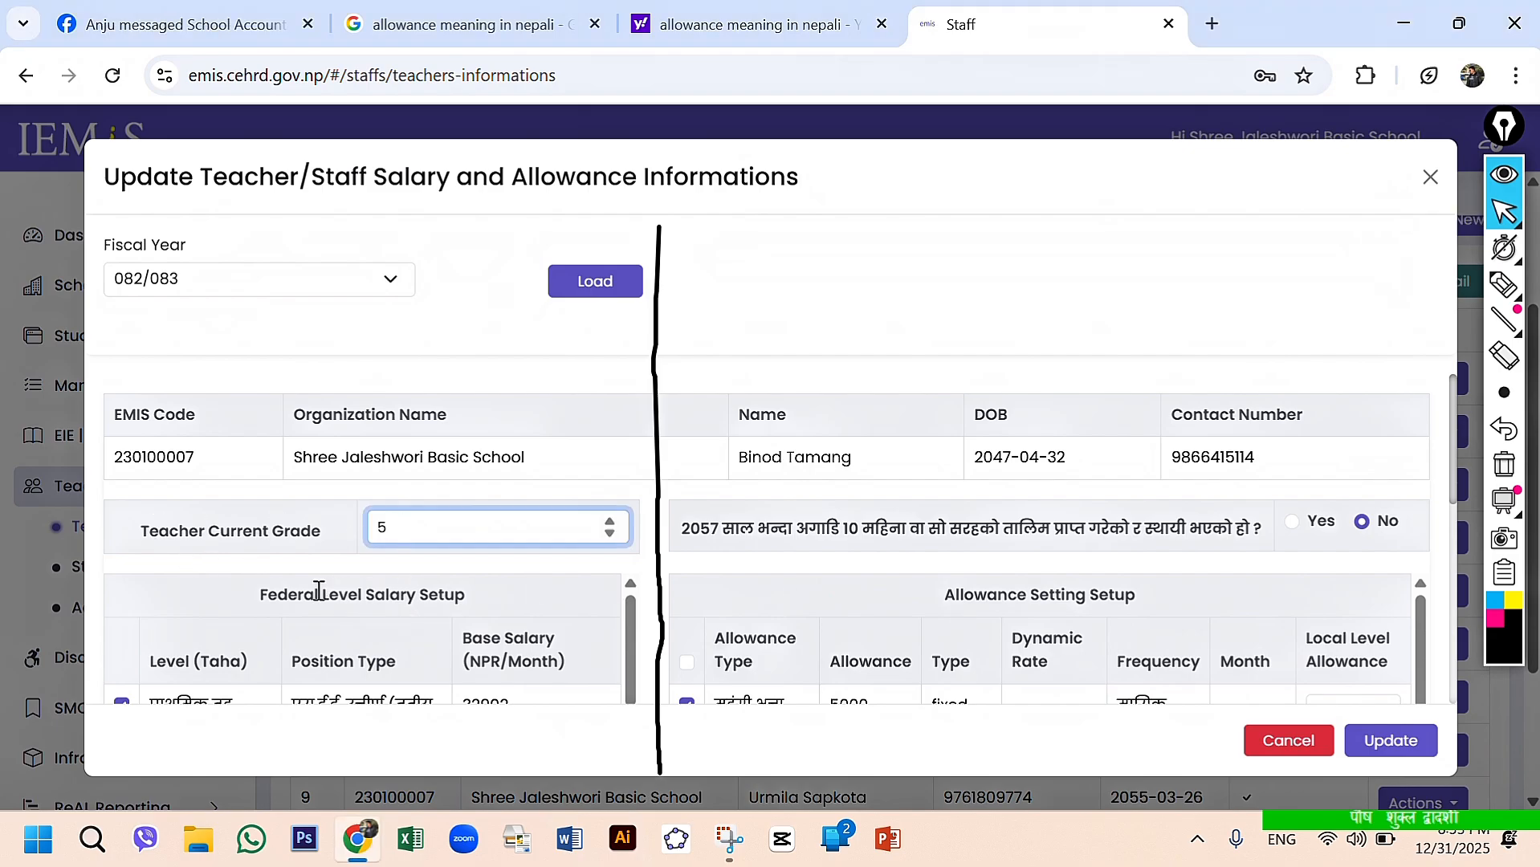
{"action": "left_click", "coordinate": [207, 604]}
{"action": "scroll", "coordinate": [349, 658], "scroll_direction": "down", "scroll_amount": 1}
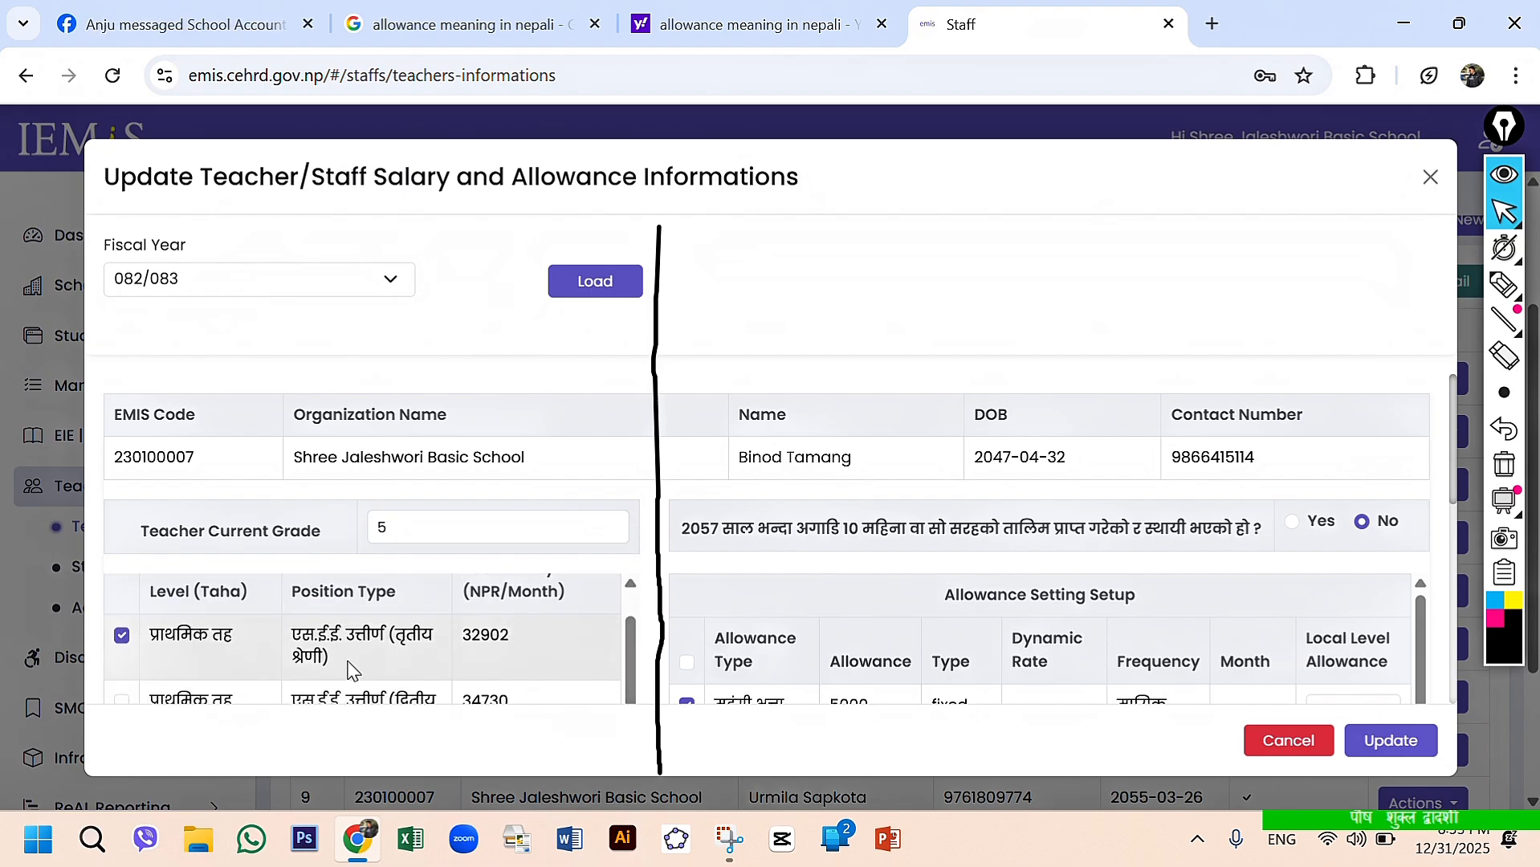
{"action": "scroll", "coordinate": [141, 687], "scroll_direction": "down", "scroll_amount": 1}
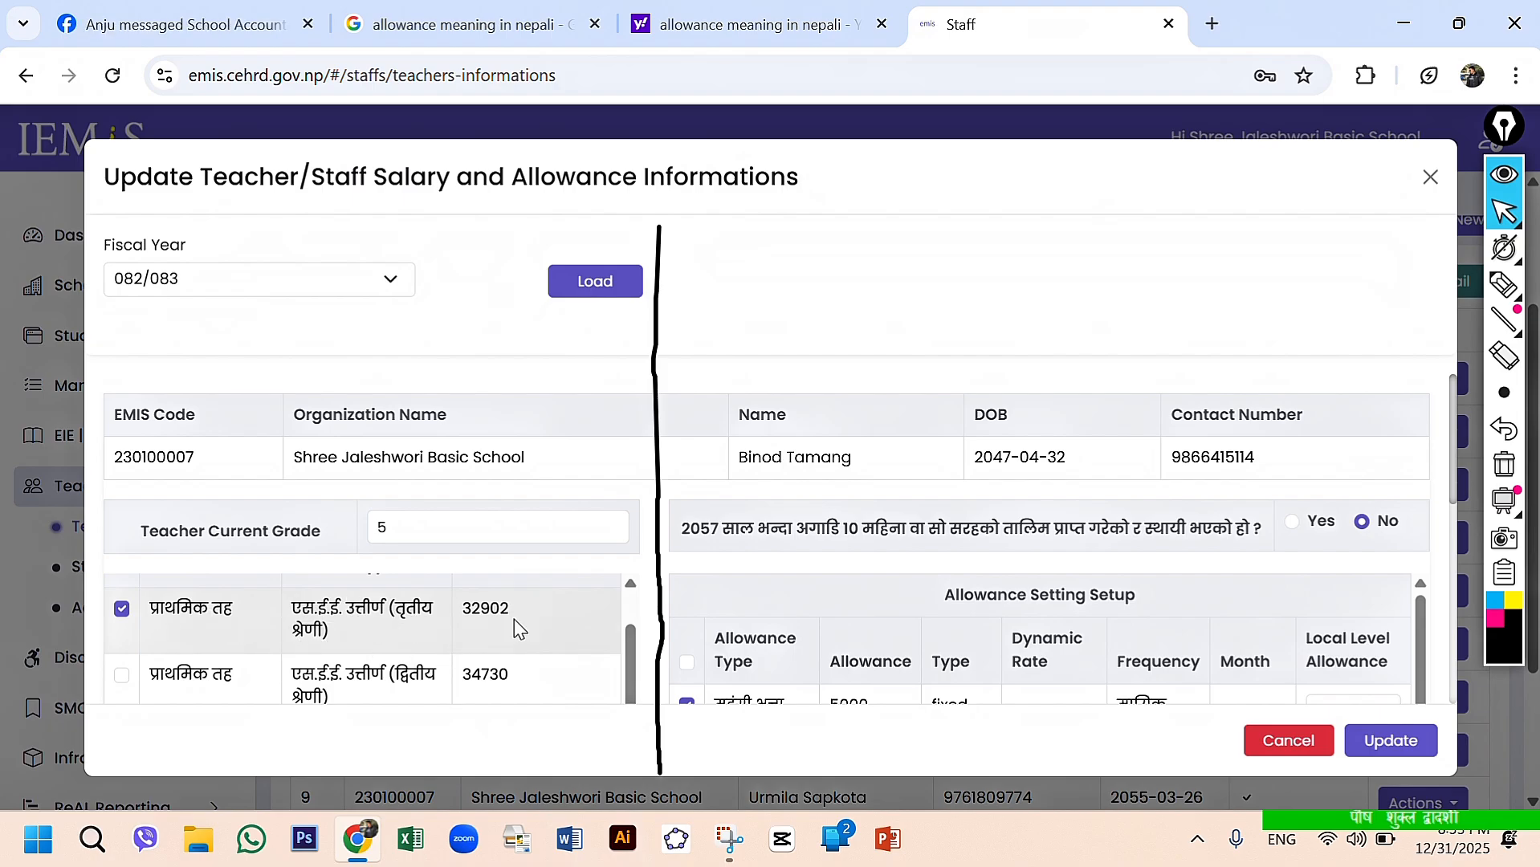
{"action": "scroll", "coordinate": [434, 623], "scroll_direction": "down", "scroll_amount": 1}
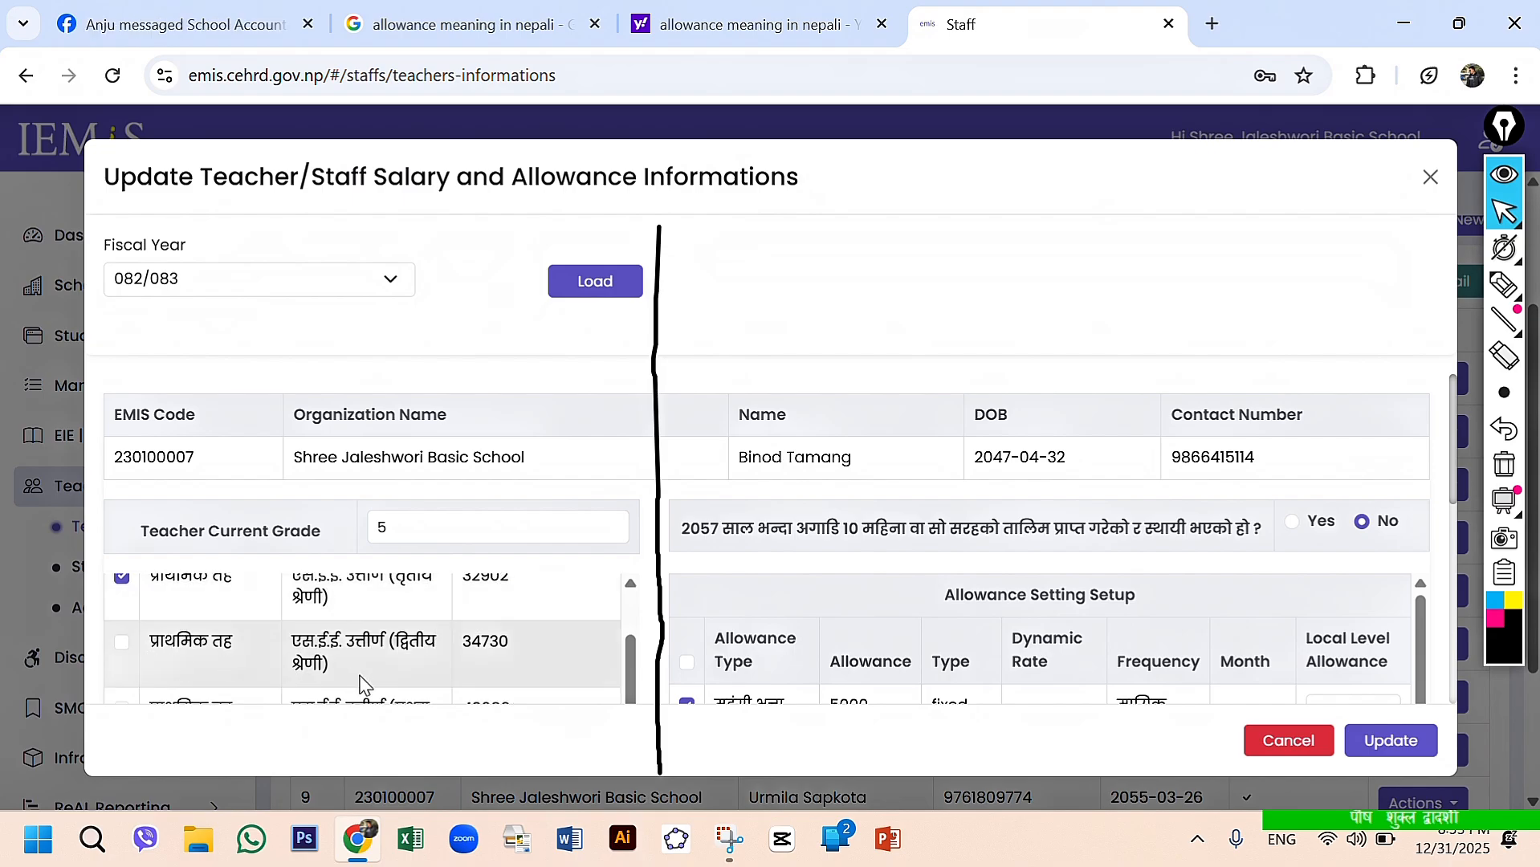
{"action": "scroll", "coordinate": [360, 683], "scroll_direction": "down", "scroll_amount": 1}
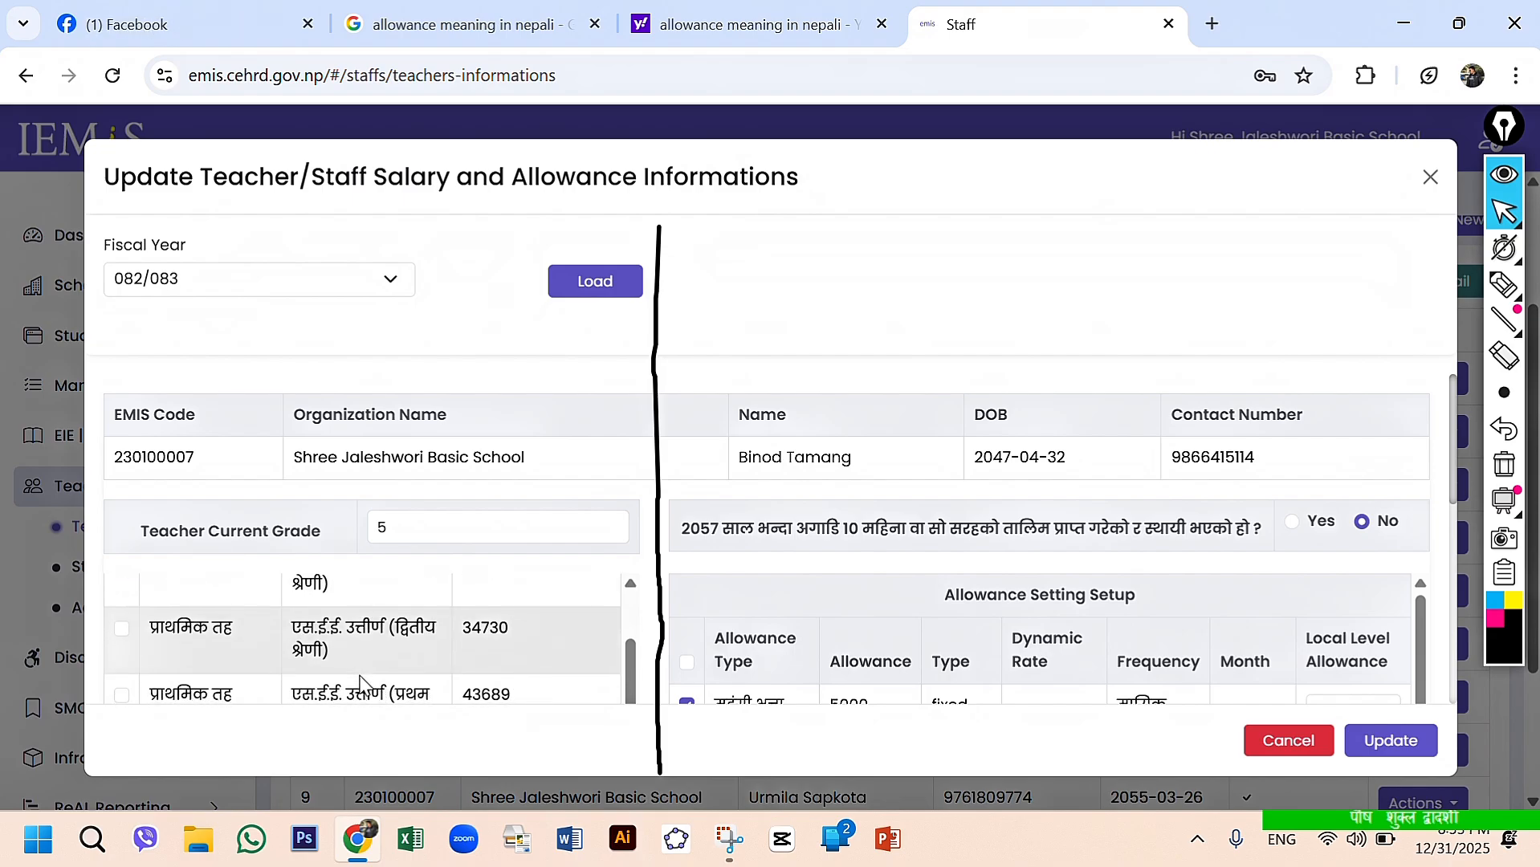
{"action": "scroll", "coordinate": [360, 681], "scroll_direction": "down", "scroll_amount": 1}
{"action": "scroll", "coordinate": [382, 681], "scroll_direction": "down", "scroll_amount": 2}
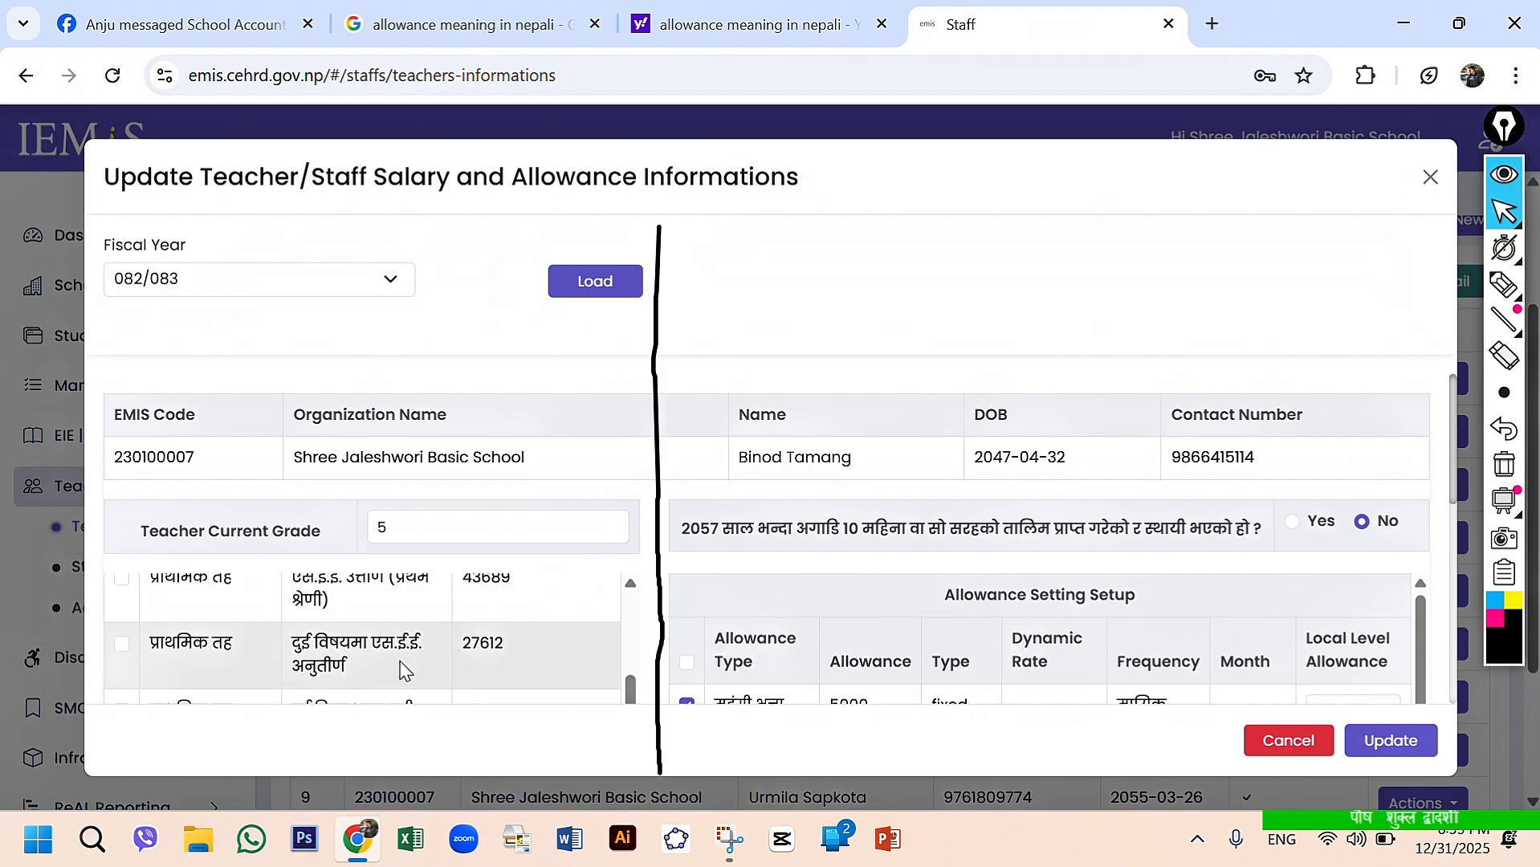
{"action": "scroll", "coordinate": [387, 650], "scroll_direction": "down", "scroll_amount": 2}
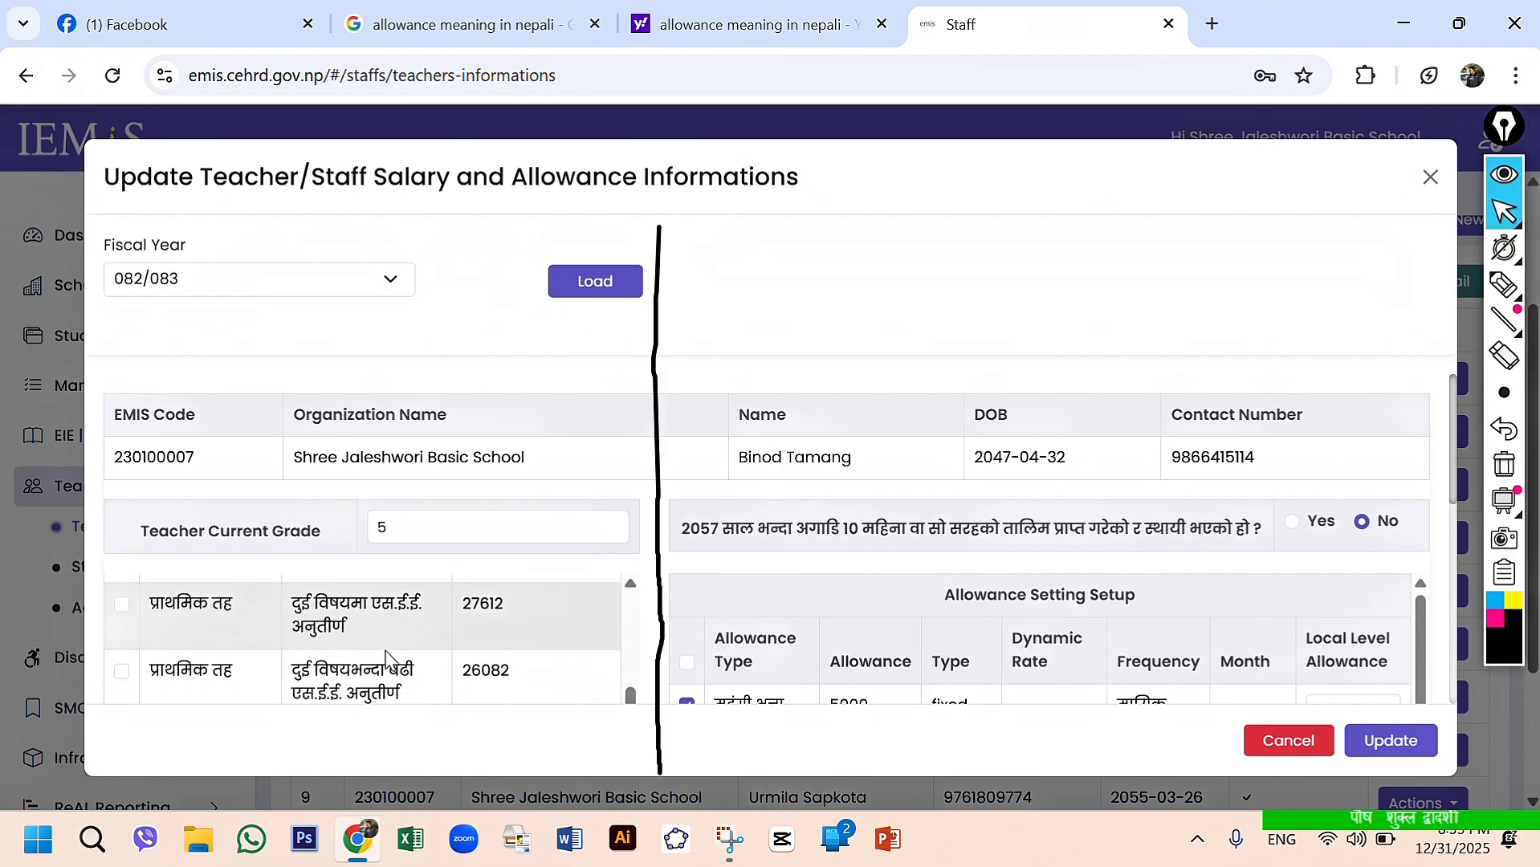
{"action": "scroll", "coordinate": [386, 650], "scroll_direction": "down", "scroll_amount": 2}
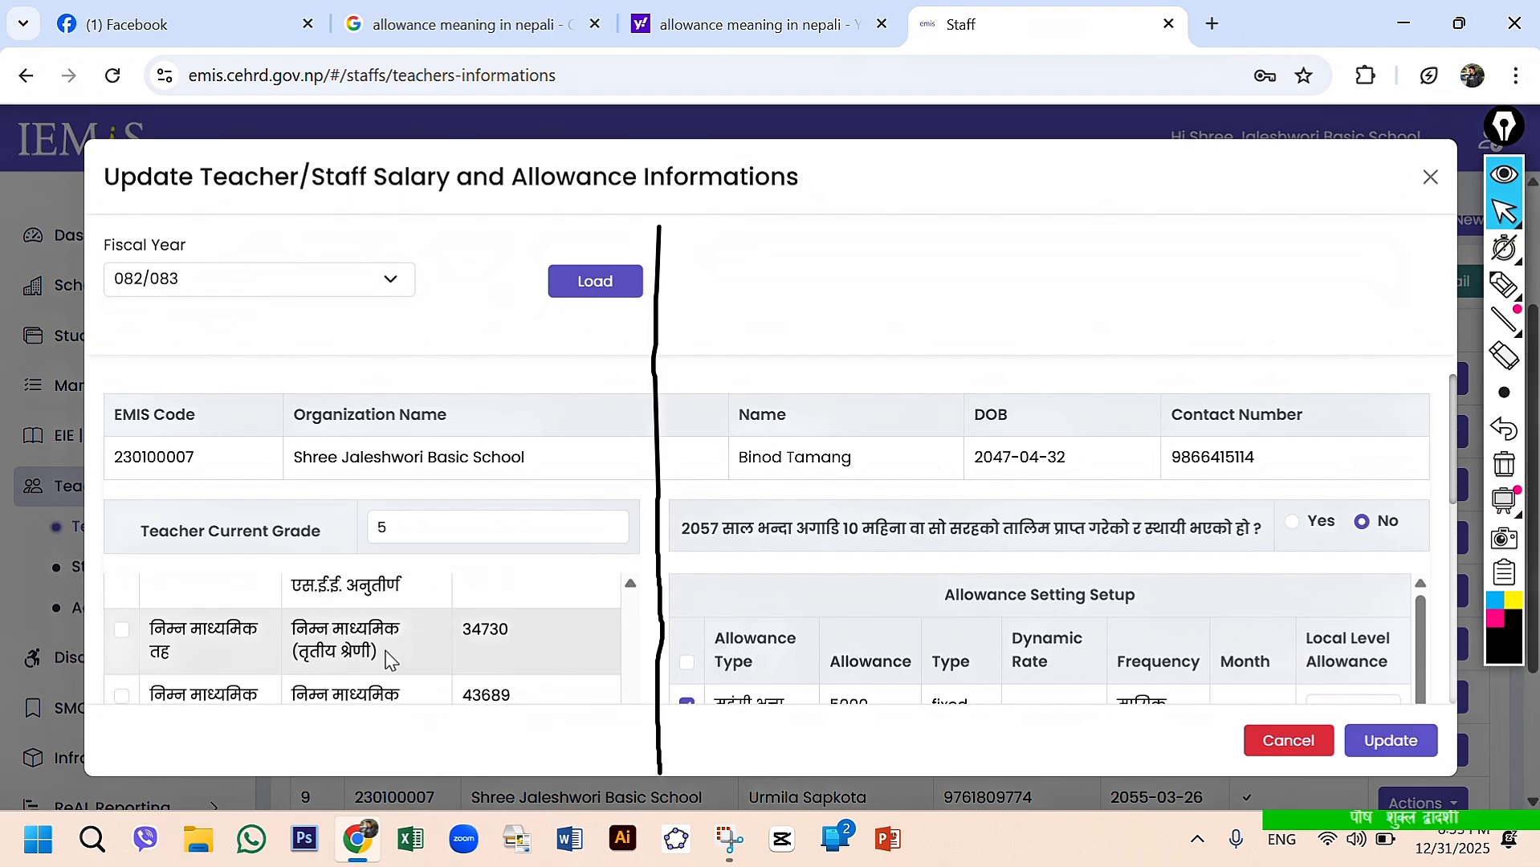
{"action": "scroll", "coordinate": [385, 659], "scroll_direction": "down", "scroll_amount": 2}
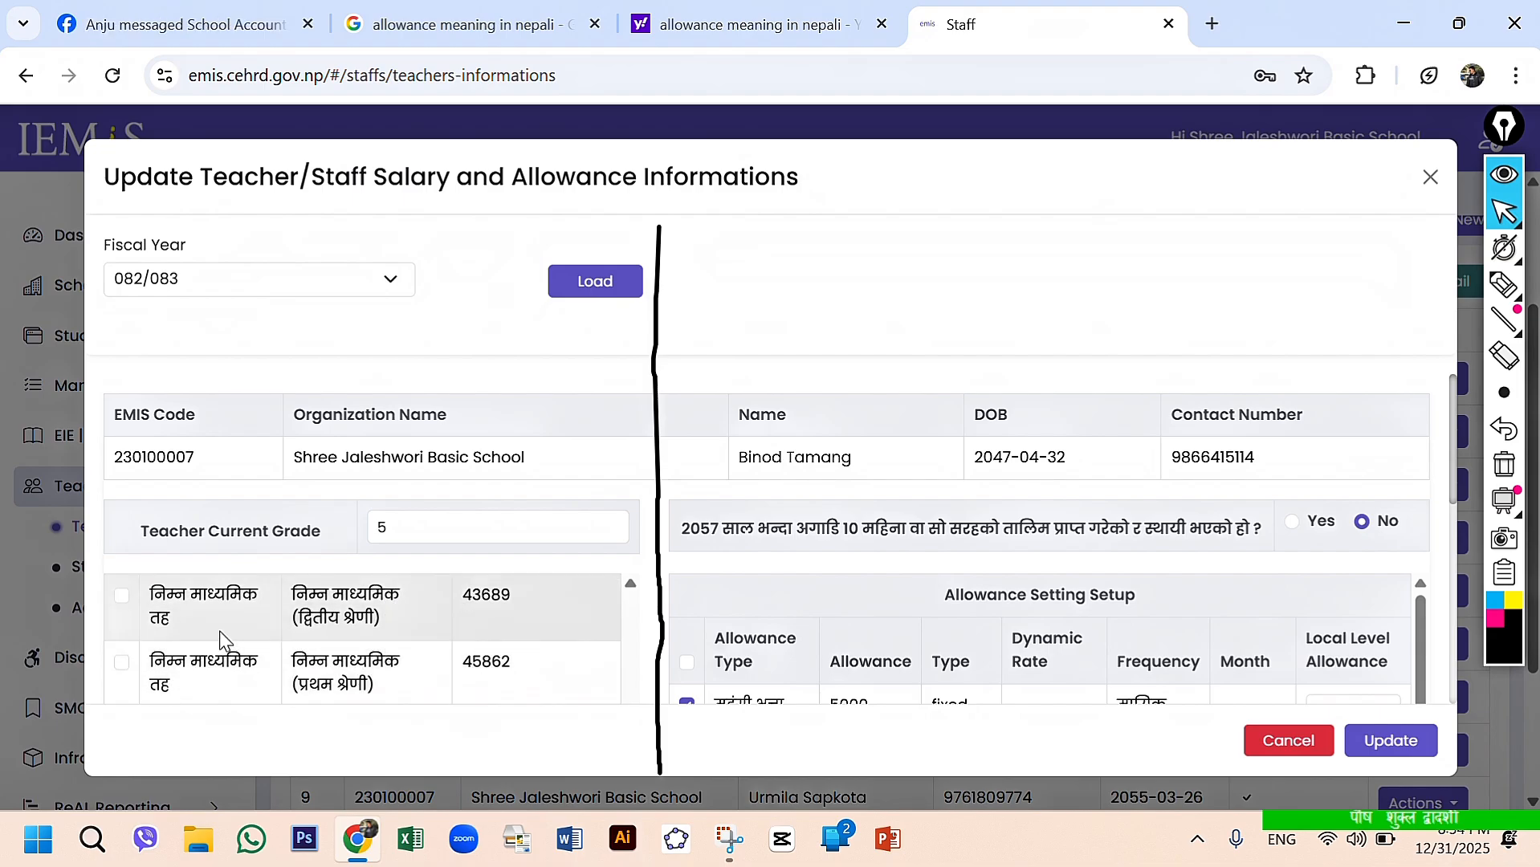
{"action": "scroll", "coordinate": [222, 640], "scroll_direction": "down", "scroll_amount": 1}
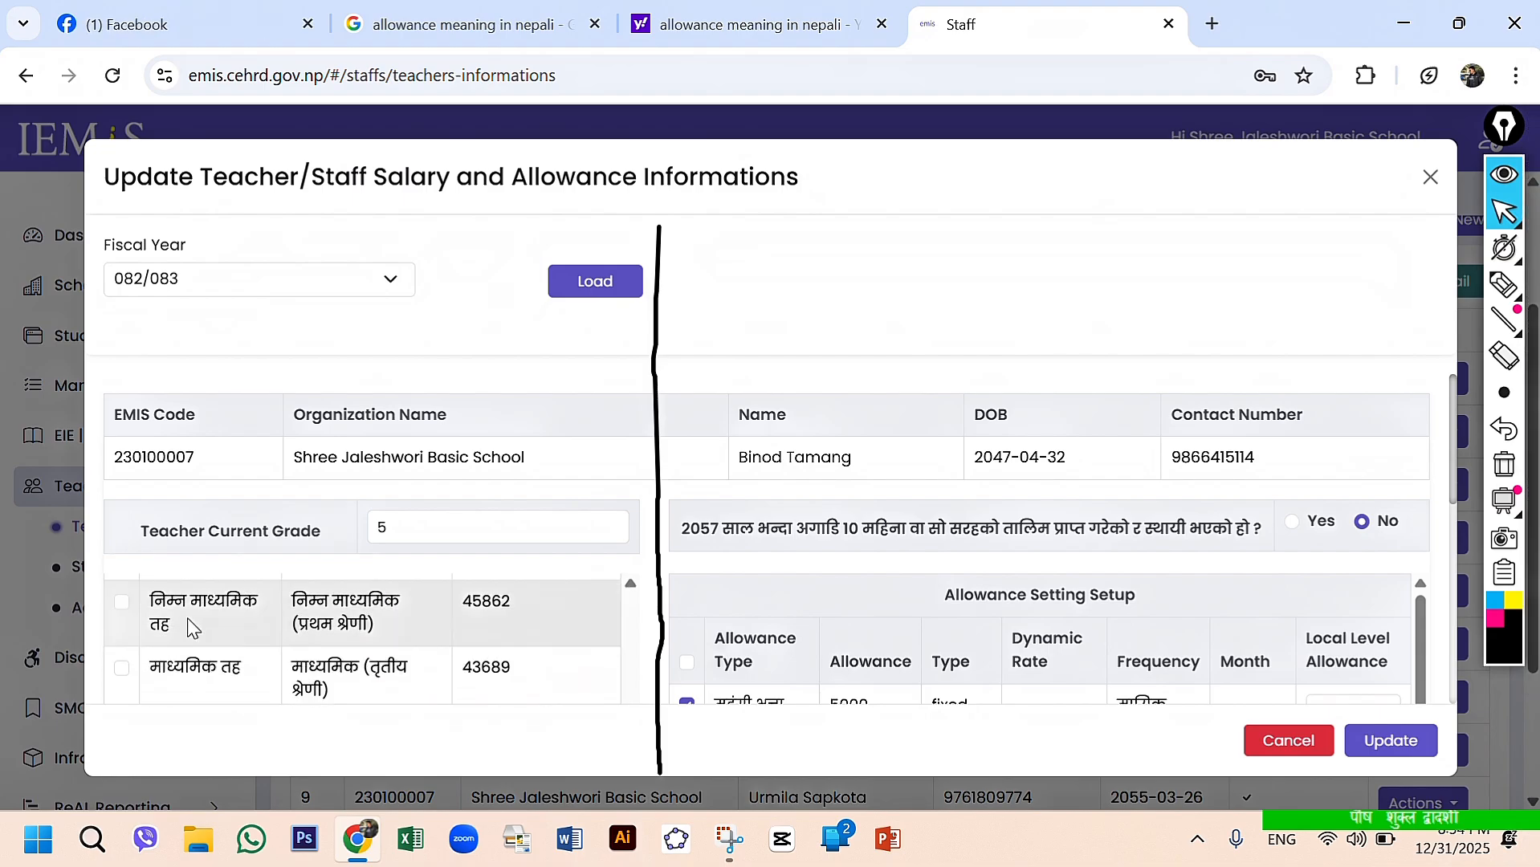
- Select the निम्न माध्यमिक तह, निम्न माध्यमिक (प्रथम श्रेणी) row with salary 45862 in the federal salary table
{"action": "left_click", "coordinate": [121, 604]}
{"action": "scroll", "coordinate": [217, 640], "scroll_direction": "up", "scroll_amount": 5}
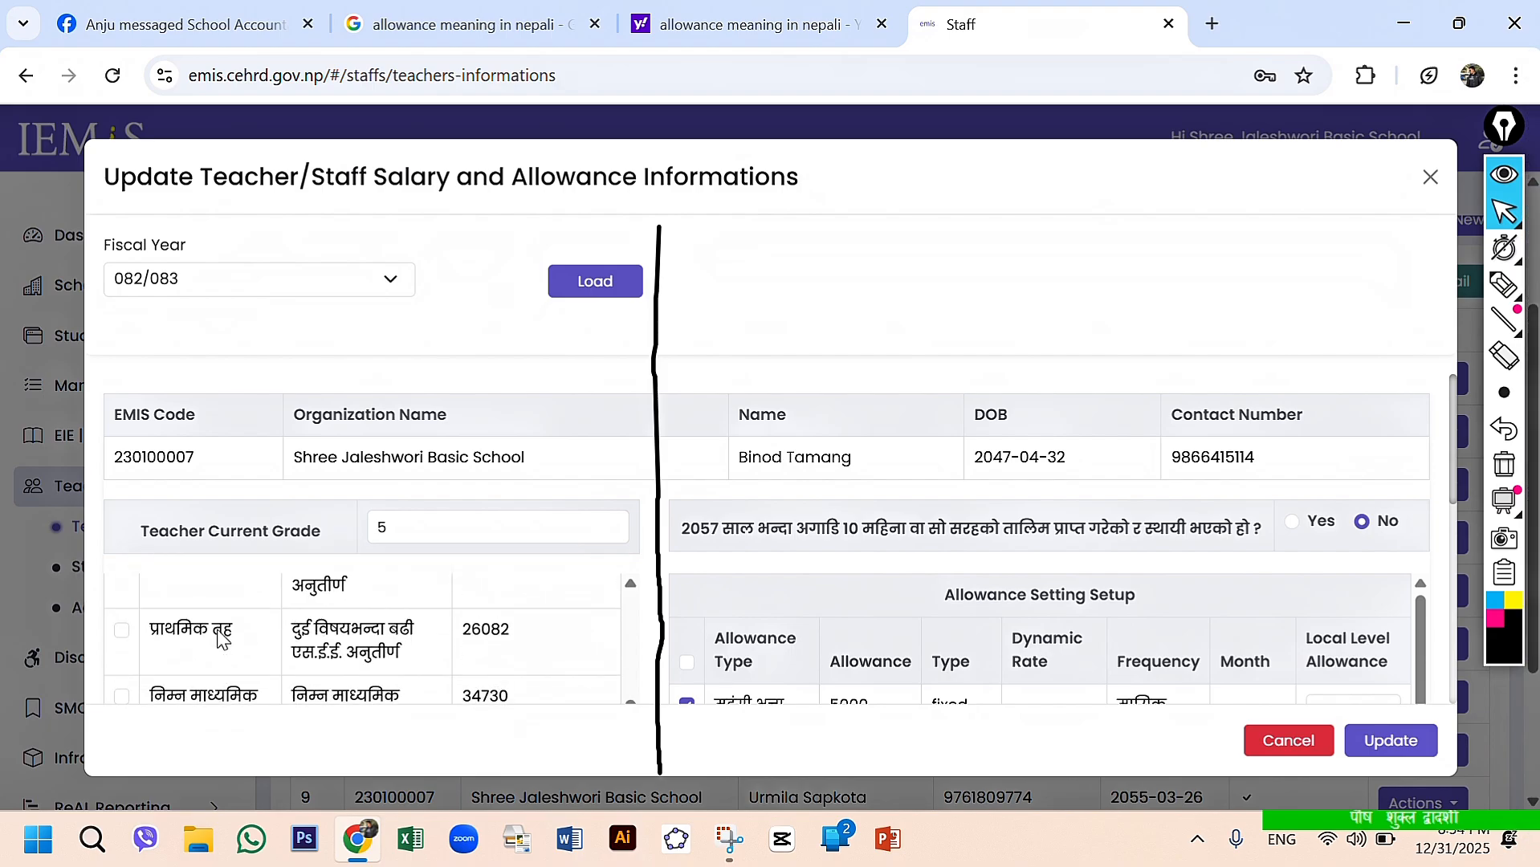
{"action": "scroll", "coordinate": [216, 639], "scroll_direction": "down", "scroll_amount": 4}
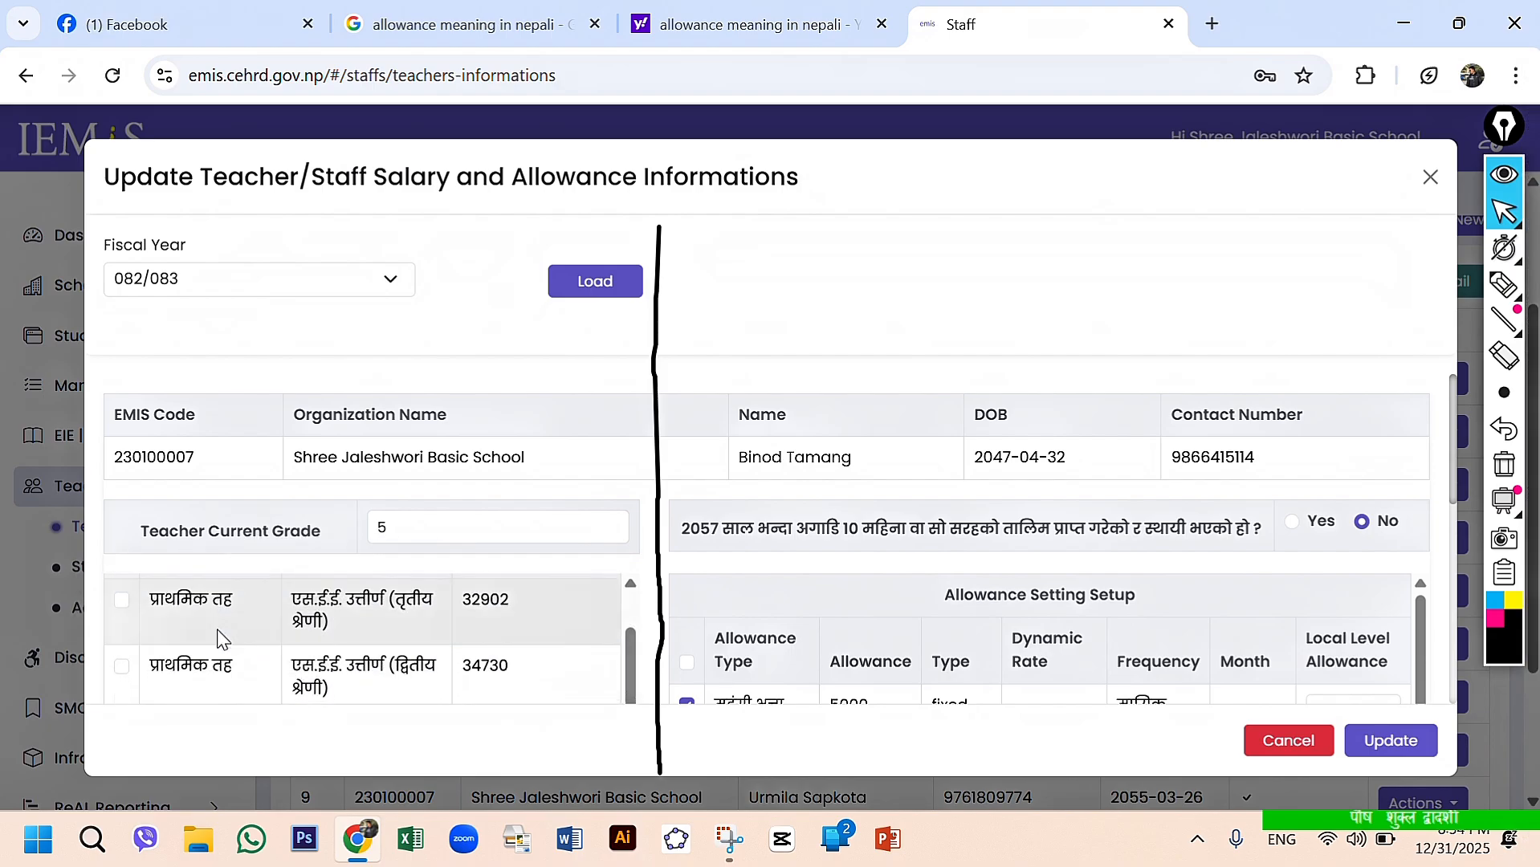
{"action": "scroll", "coordinate": [218, 631], "scroll_direction": "down", "scroll_amount": 2}
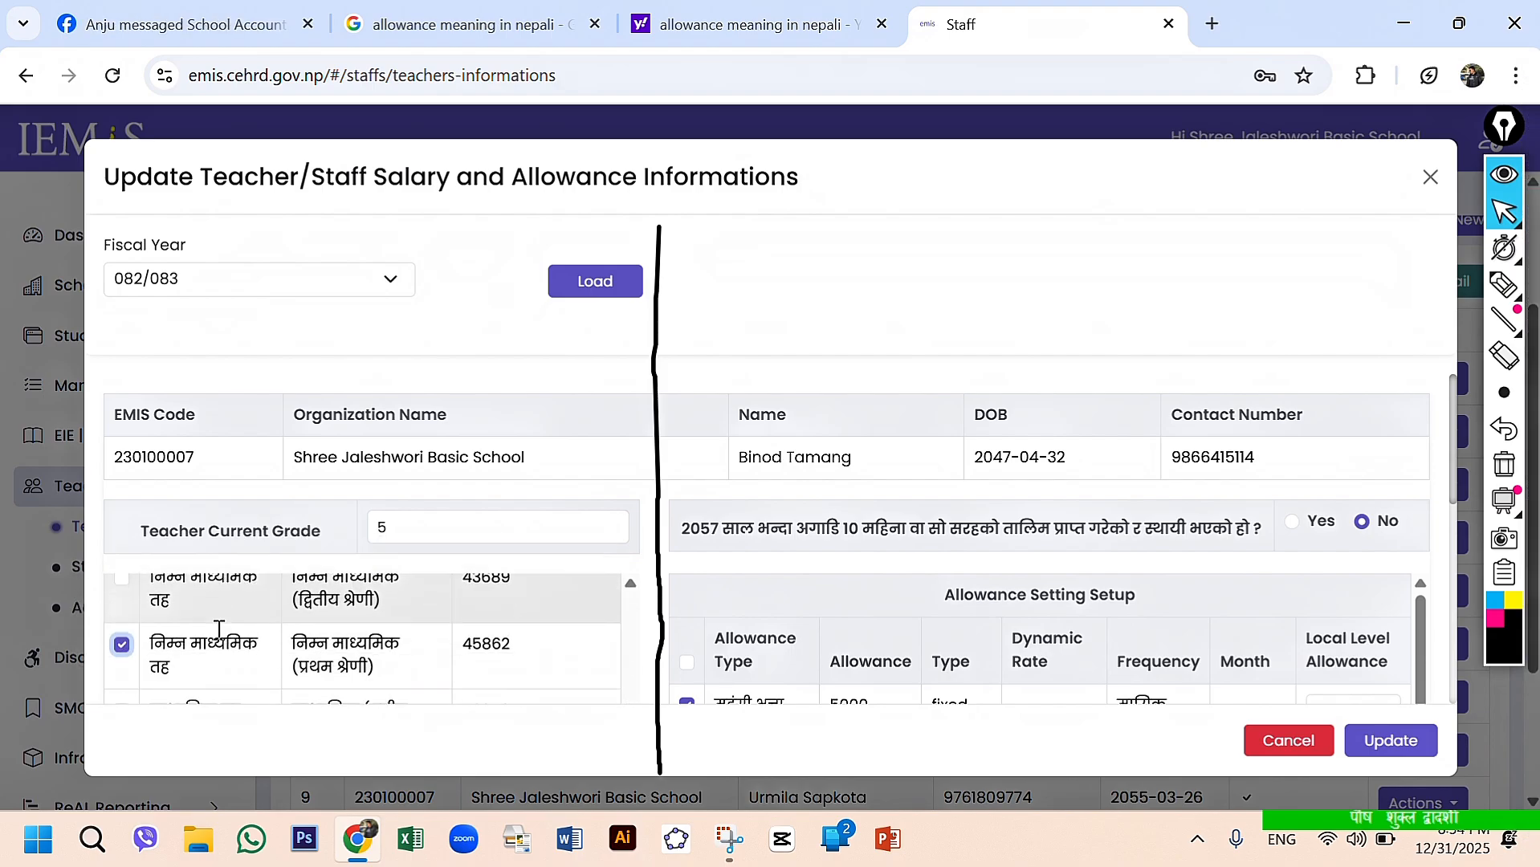
- Select the प्राथमिक तह, एस.ई.ई. उत्तीर्ण (तृतीय श्रेणी) row with salary 32902 in the federal salary table
{"action": "scroll", "coordinate": [321, 641], "scroll_direction": "up", "scroll_amount": 4}
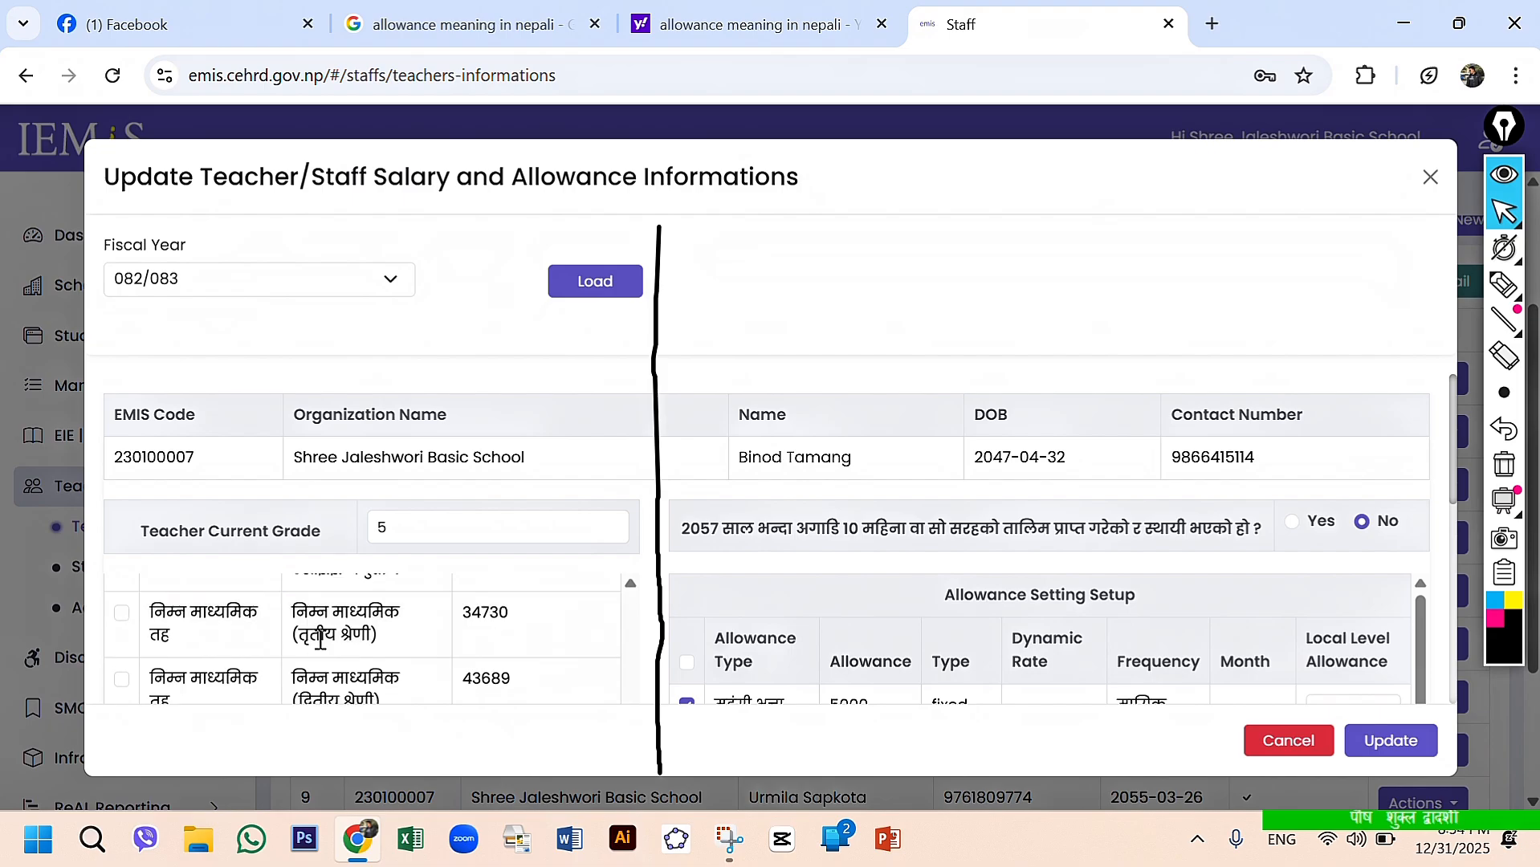
{"action": "scroll", "coordinate": [318, 648], "scroll_direction": "down", "scroll_amount": 1}
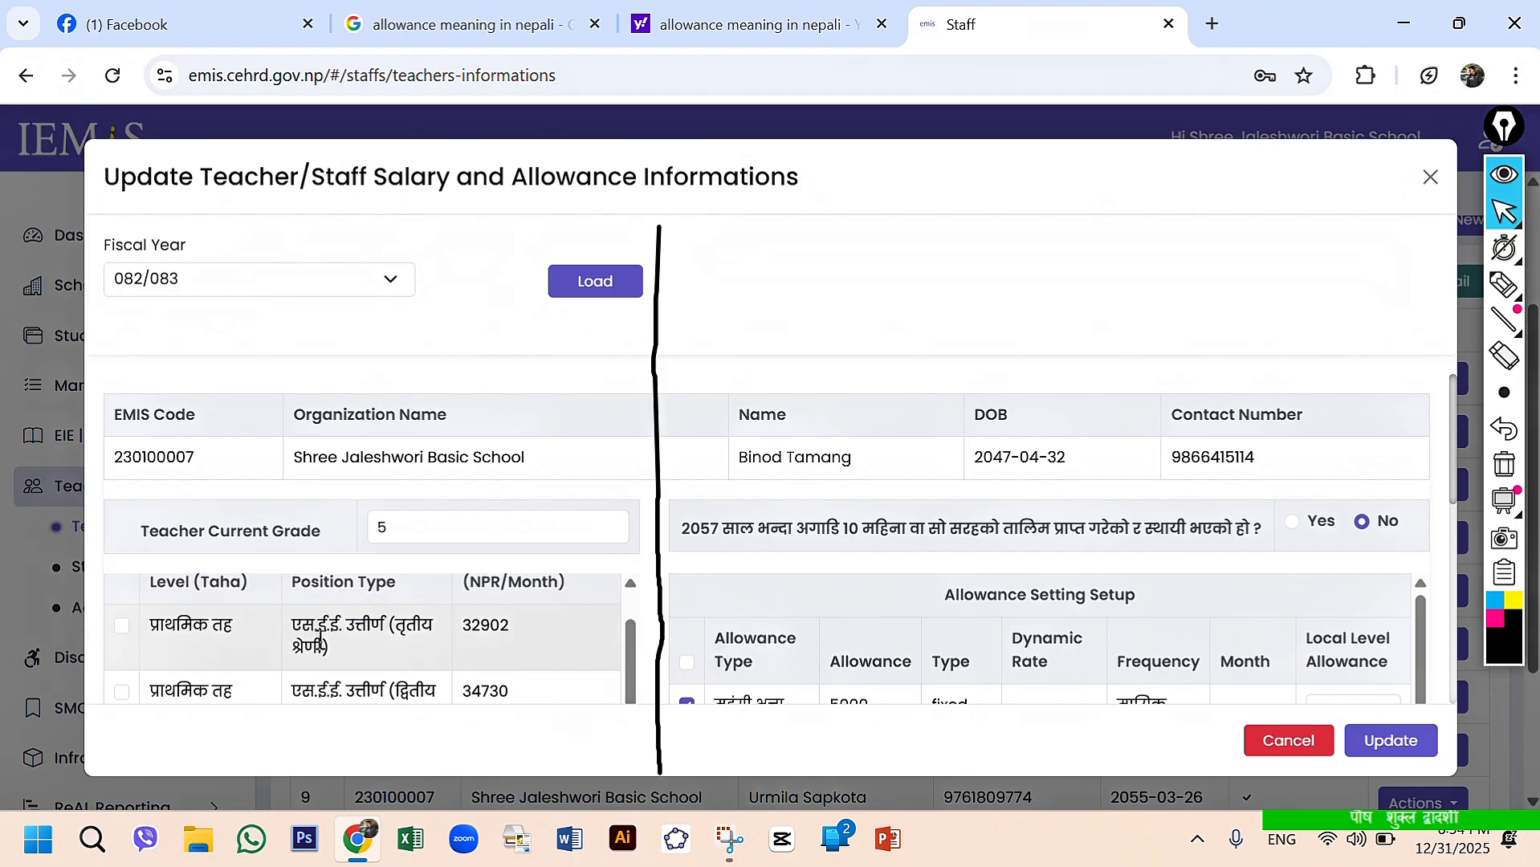
{"action": "left_click", "coordinate": [125, 632]}
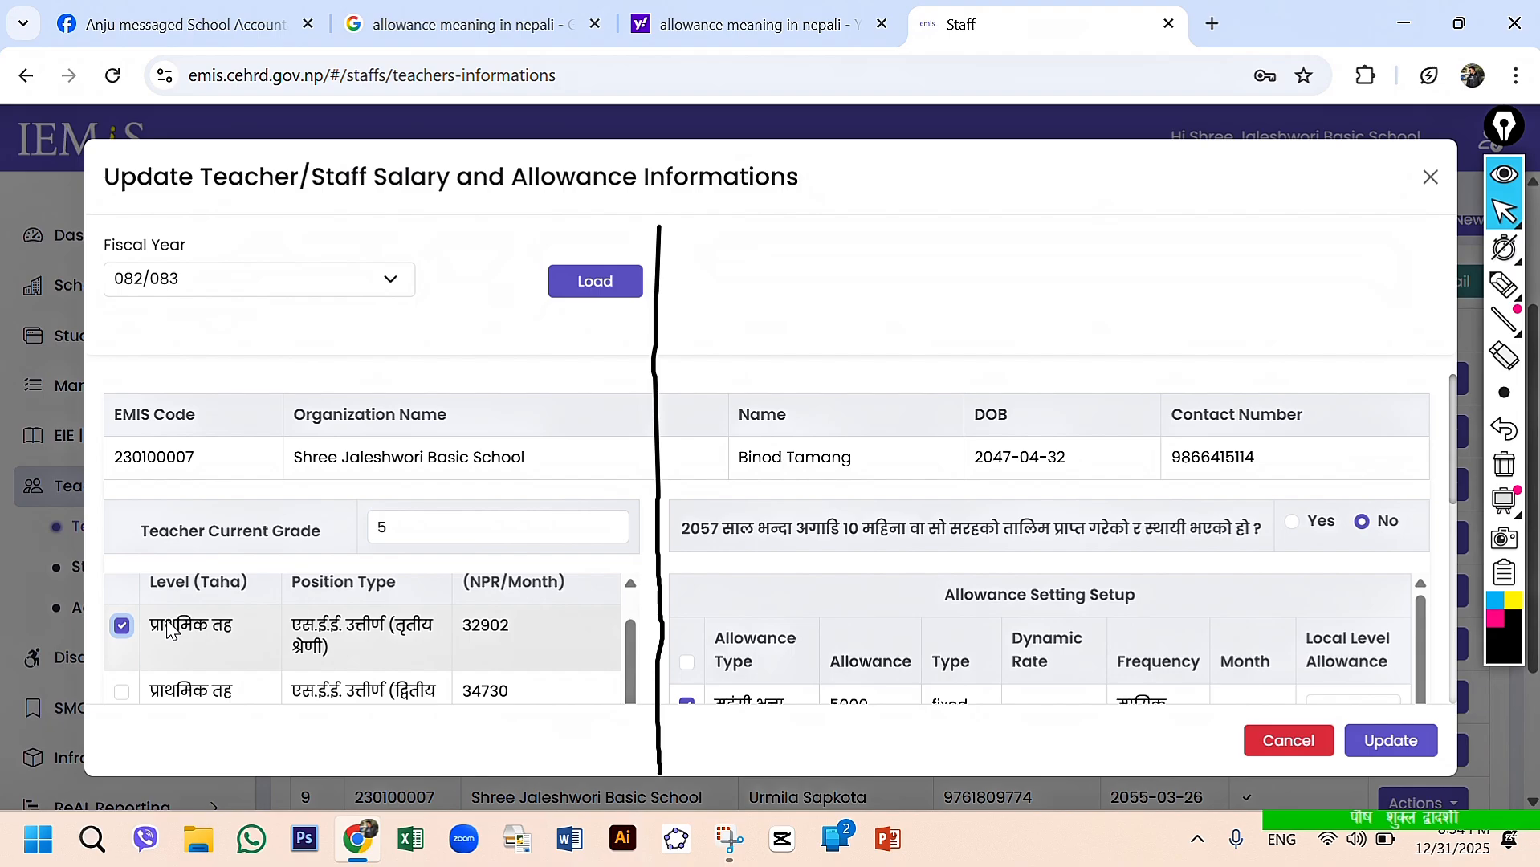
- Underline the Local Level Funded Amount heading below the salary table with the black pen, and return to the normal pointer
{"action": "scroll", "coordinate": [457, 637], "scroll_direction": "down", "scroll_amount": 5}
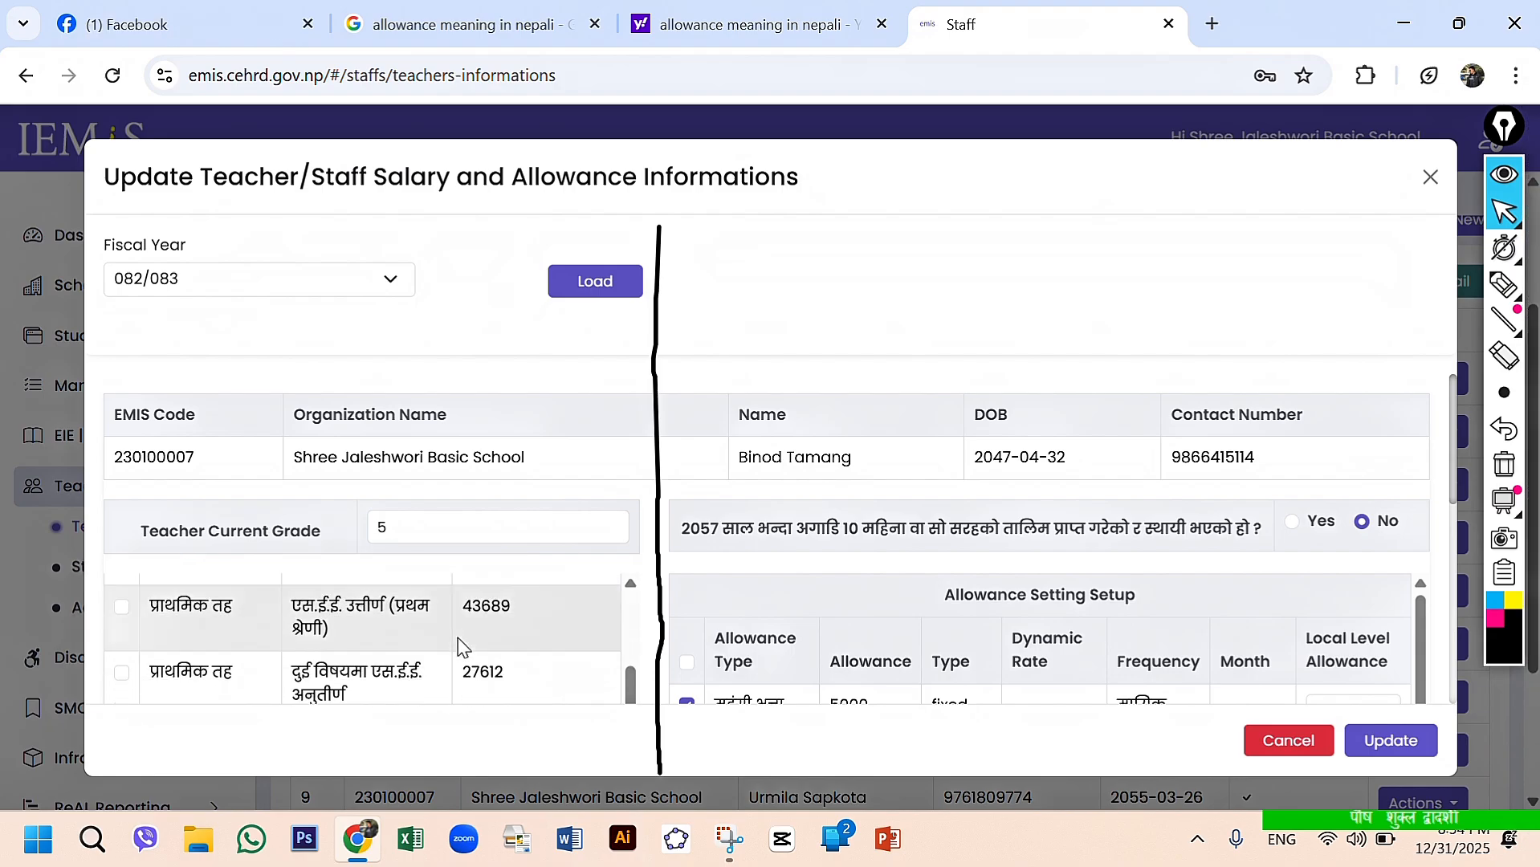
{"action": "scroll", "coordinate": [457, 644], "scroll_direction": "down", "scroll_amount": 10}
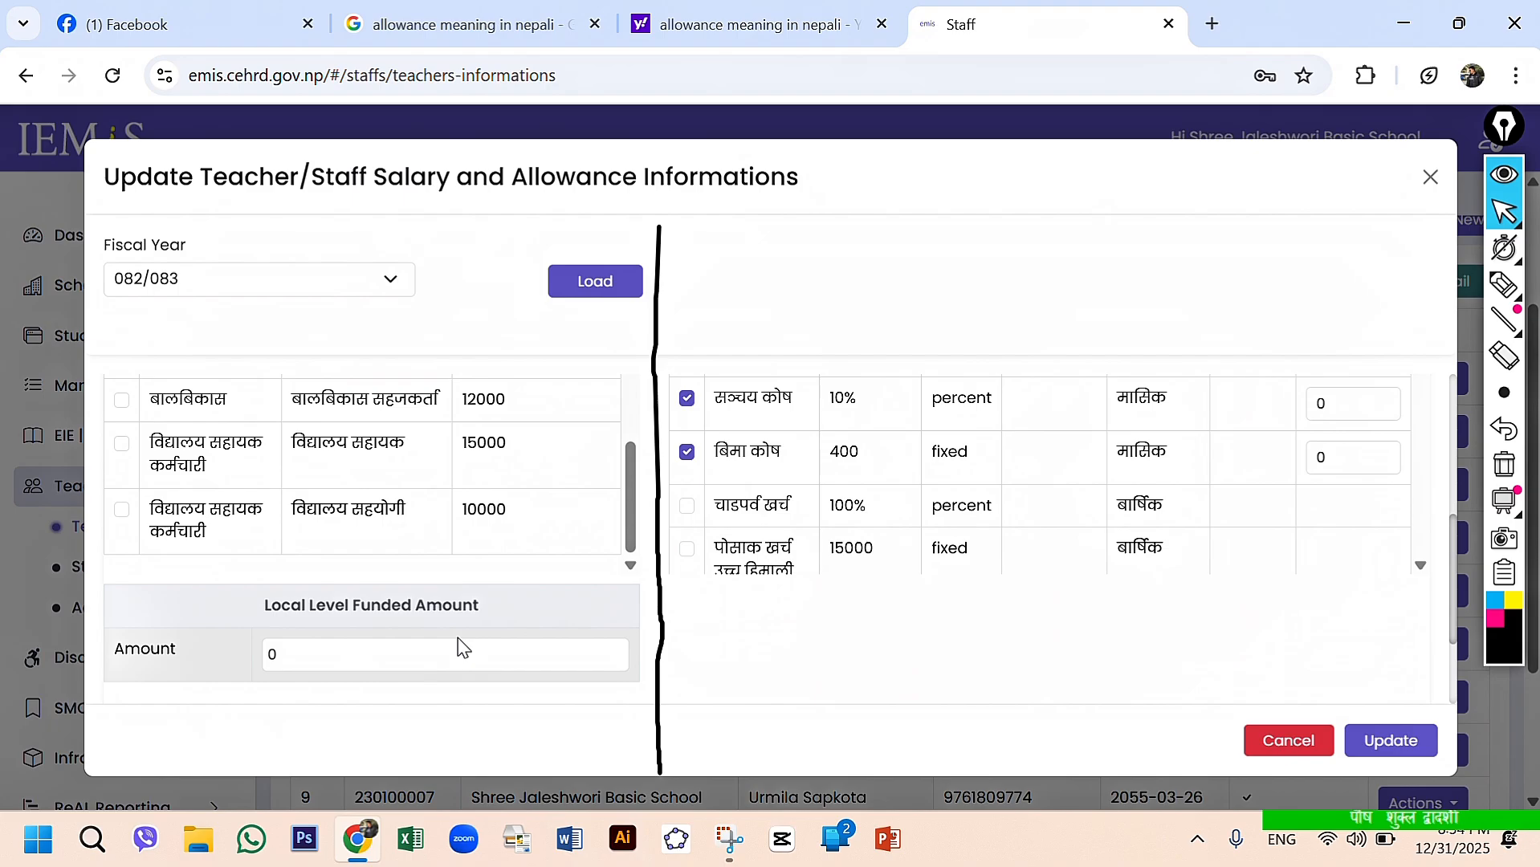
{"action": "scroll", "coordinate": [458, 638], "scroll_direction": "down", "scroll_amount": 1}
{"action": "scroll", "coordinate": [187, 493], "scroll_direction": "up", "scroll_amount": 1}
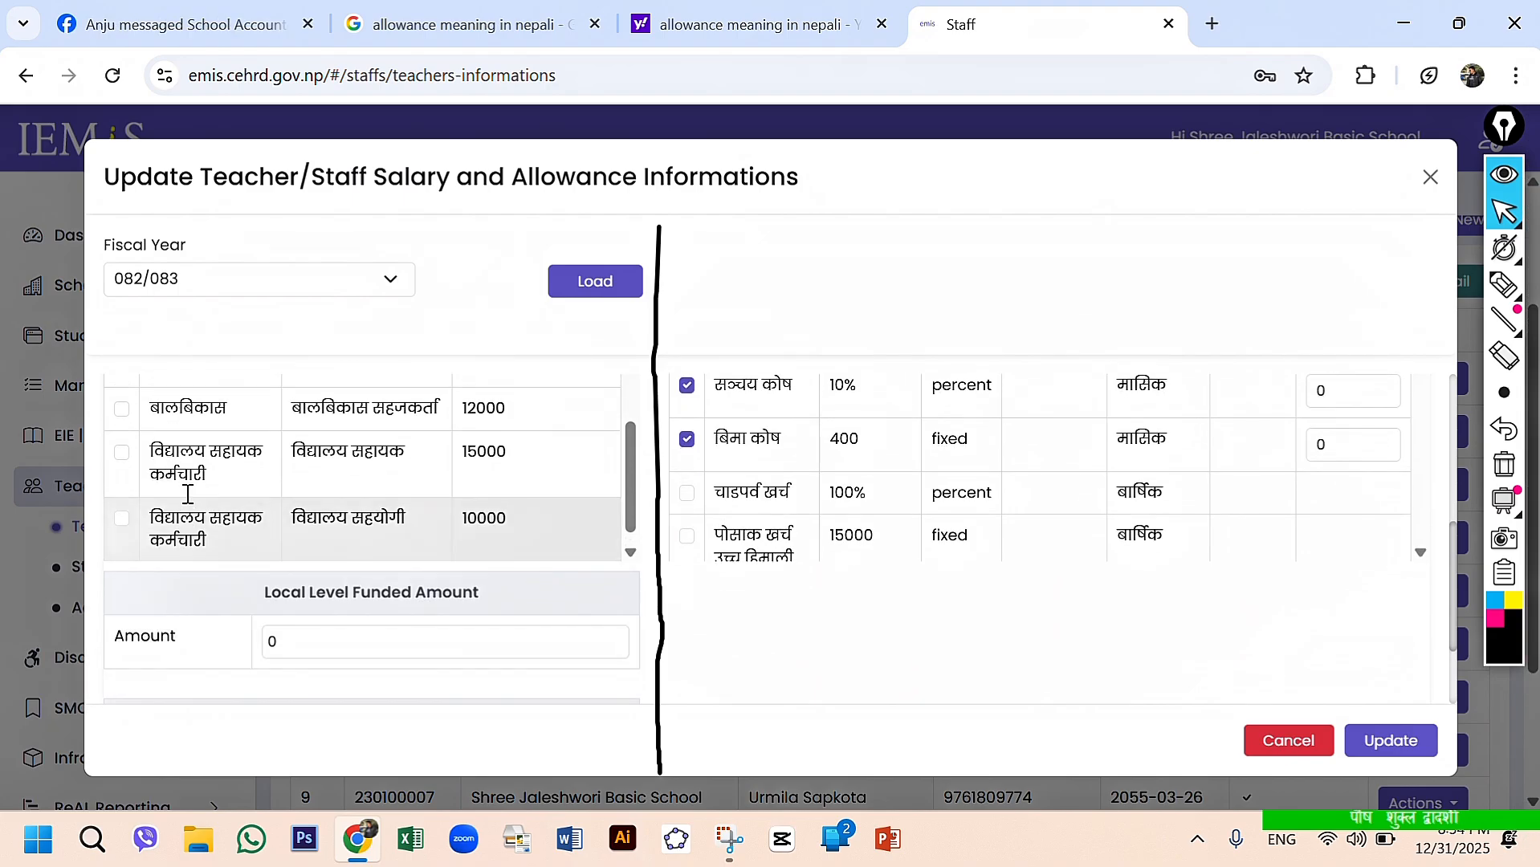
{"action": "scroll", "coordinate": [187, 493], "scroll_direction": "up", "scroll_amount": 3}
{"action": "scroll", "coordinate": [187, 498], "scroll_direction": "down", "scroll_amount": 4}
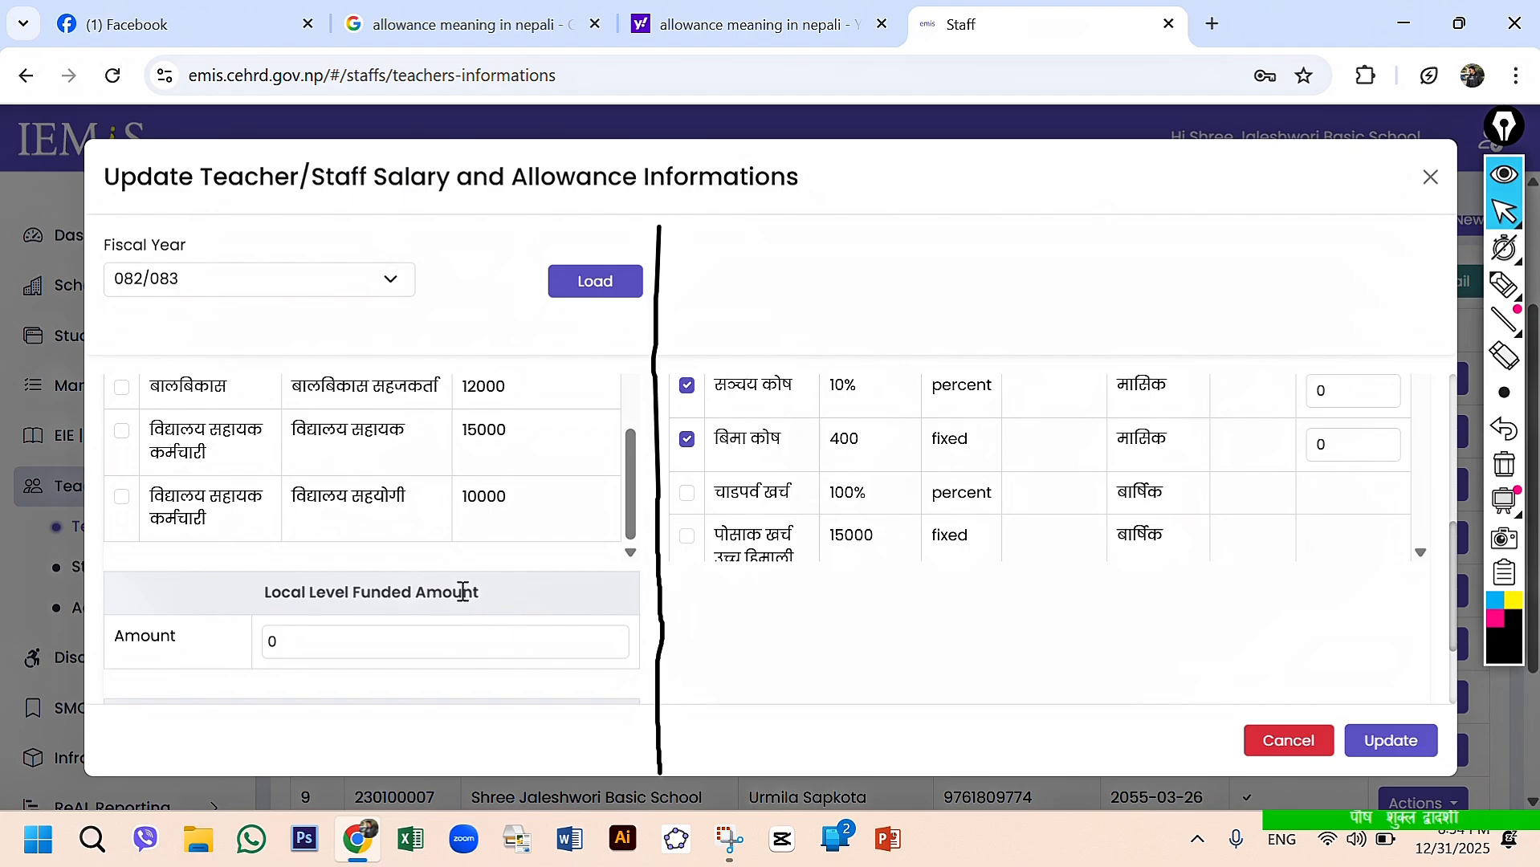
{"action": "left_click", "coordinate": [1504, 288]}
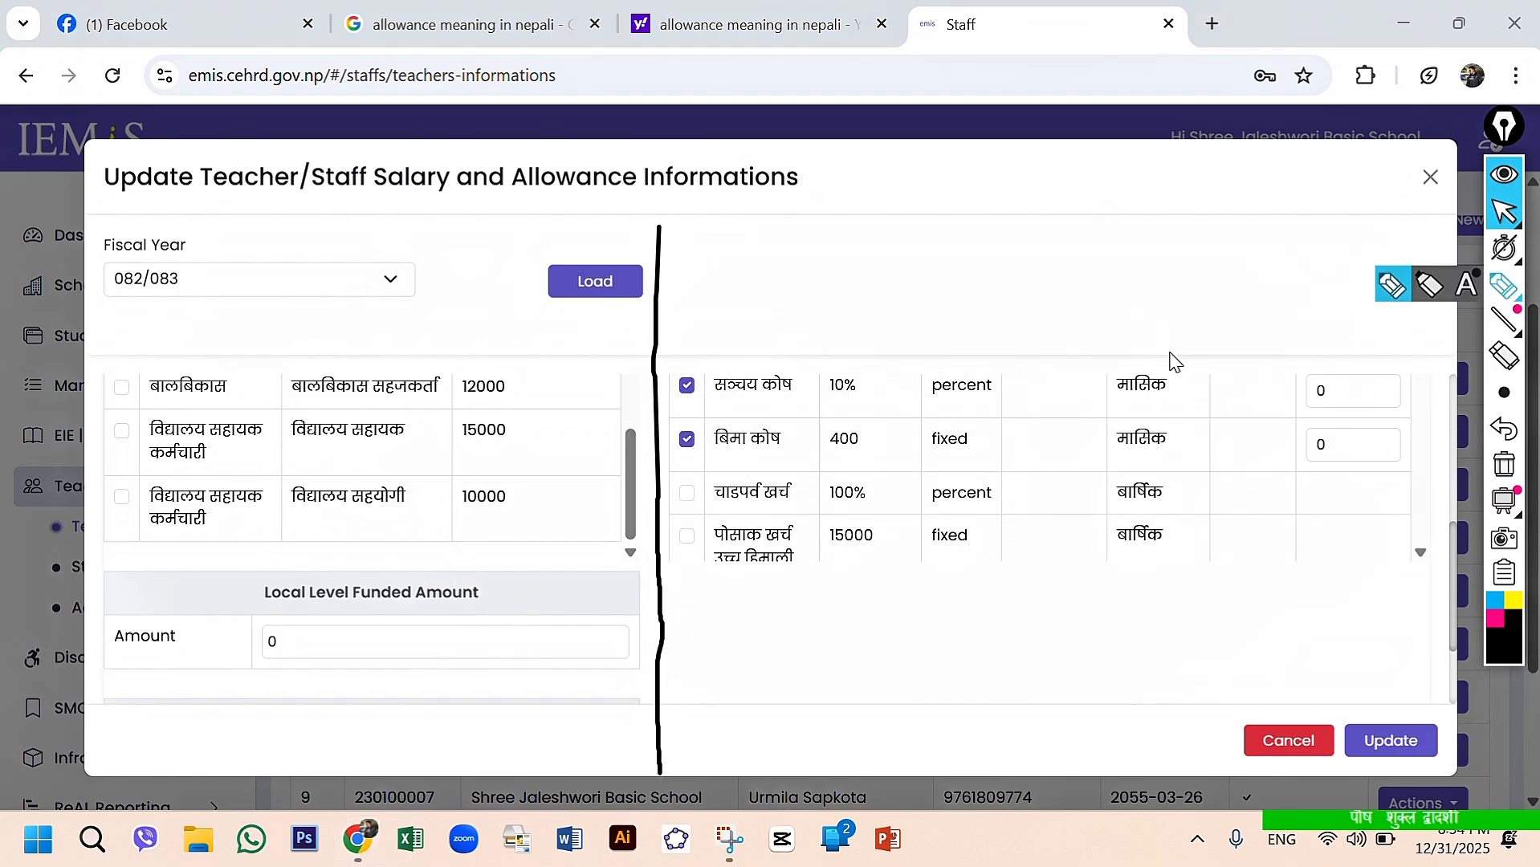
{"action": "left_click_drag", "start_coordinate": [258, 609], "coordinate": [500, 604]}
{"action": "left_click", "coordinate": [1504, 211]}
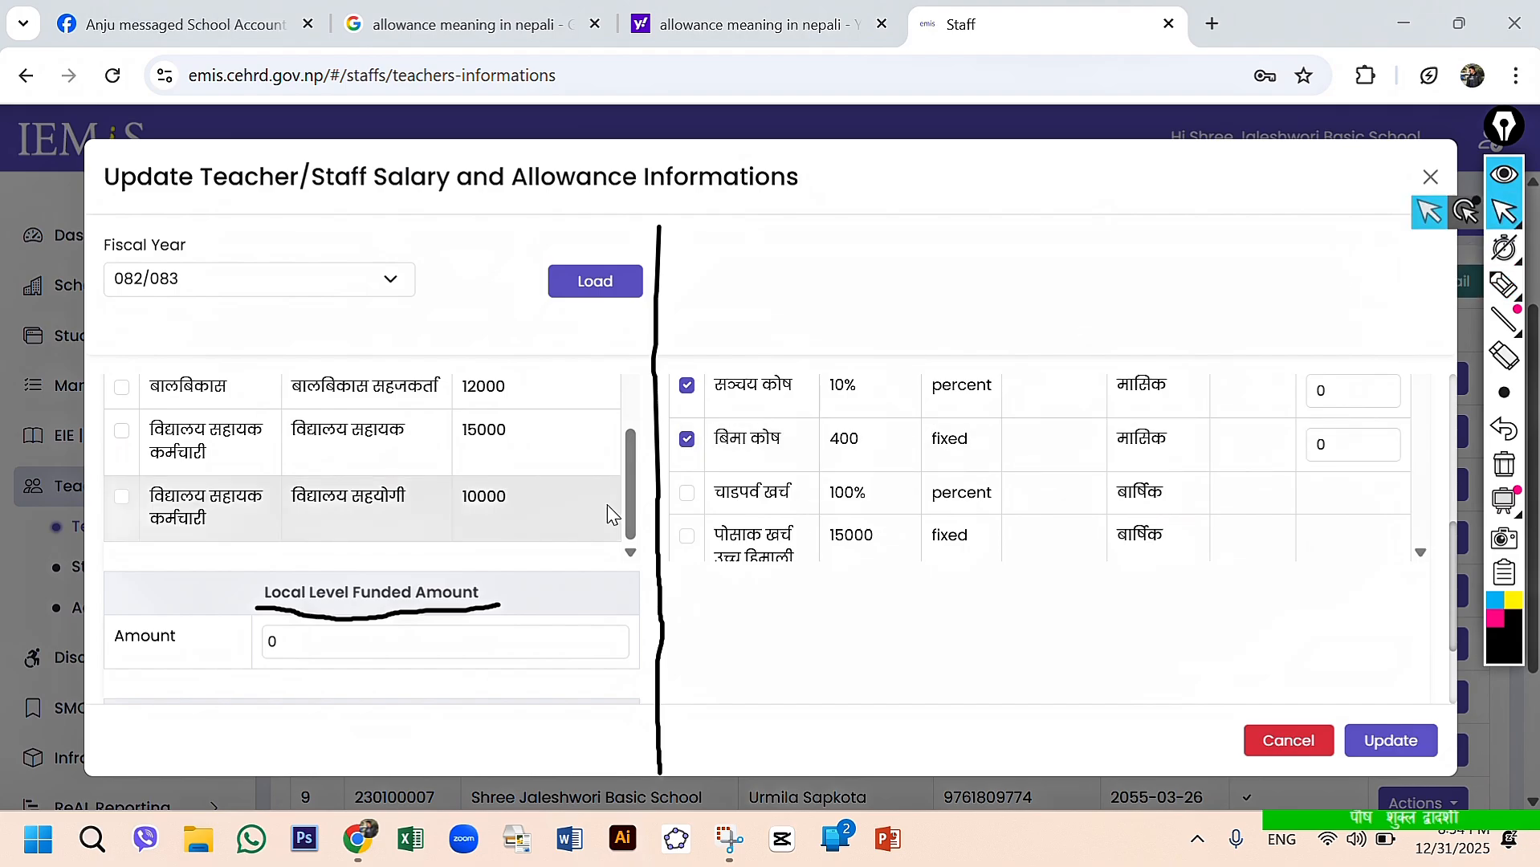
- Set the Local Level Funded Amount to 5000
{"action": "left_click", "coordinate": [321, 648]}
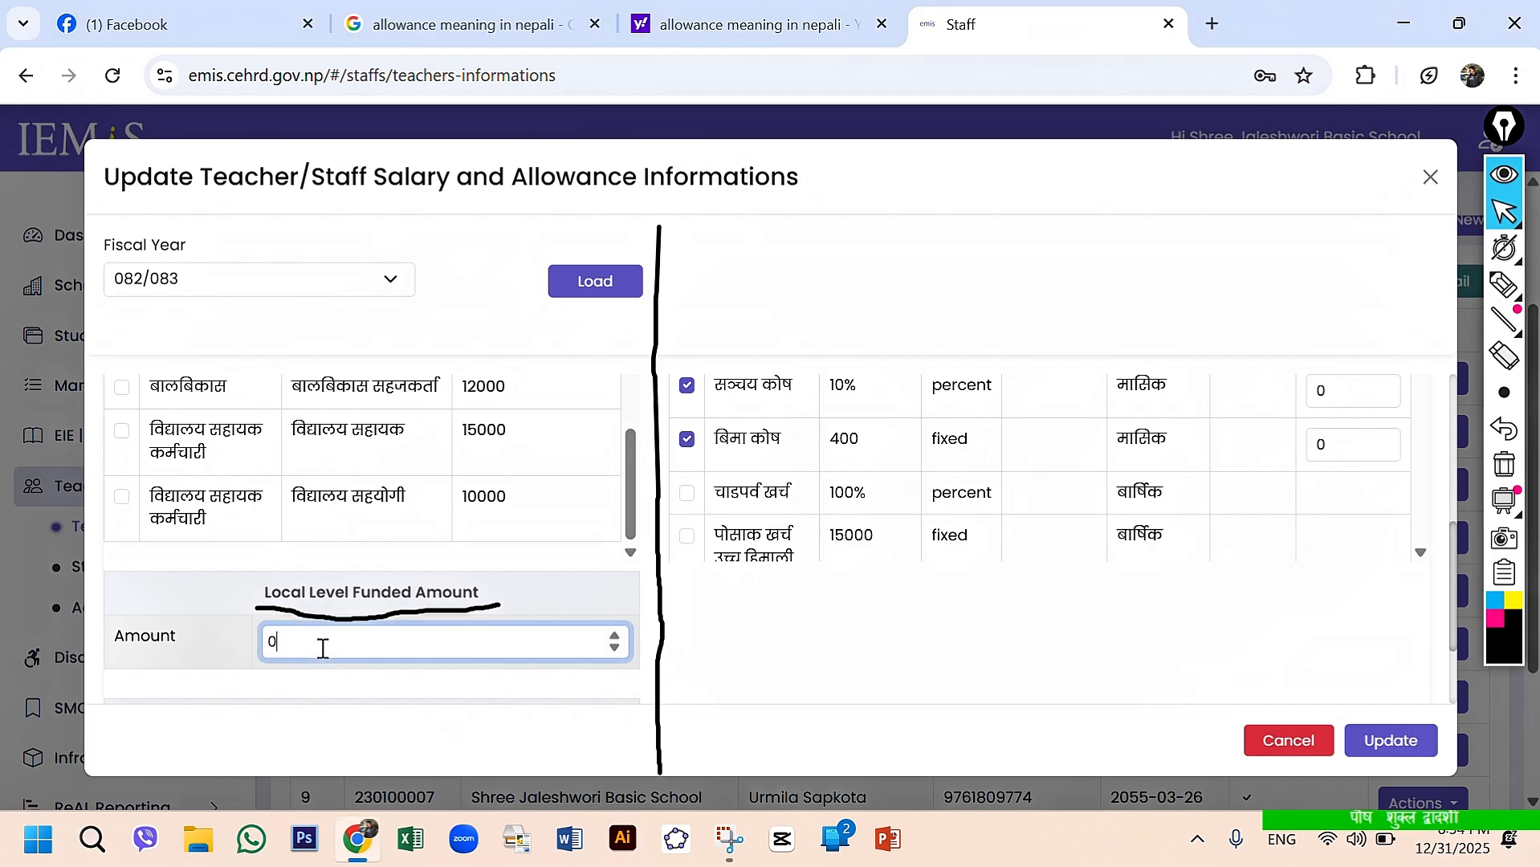
{"action": "key", "text": "BackSpace"}
{"action": "type", "text": "5000"}
- Draw a black pen box around the amount 5000 under Local Level Funded Amount
{"action": "left_click", "coordinate": [1503, 289]}
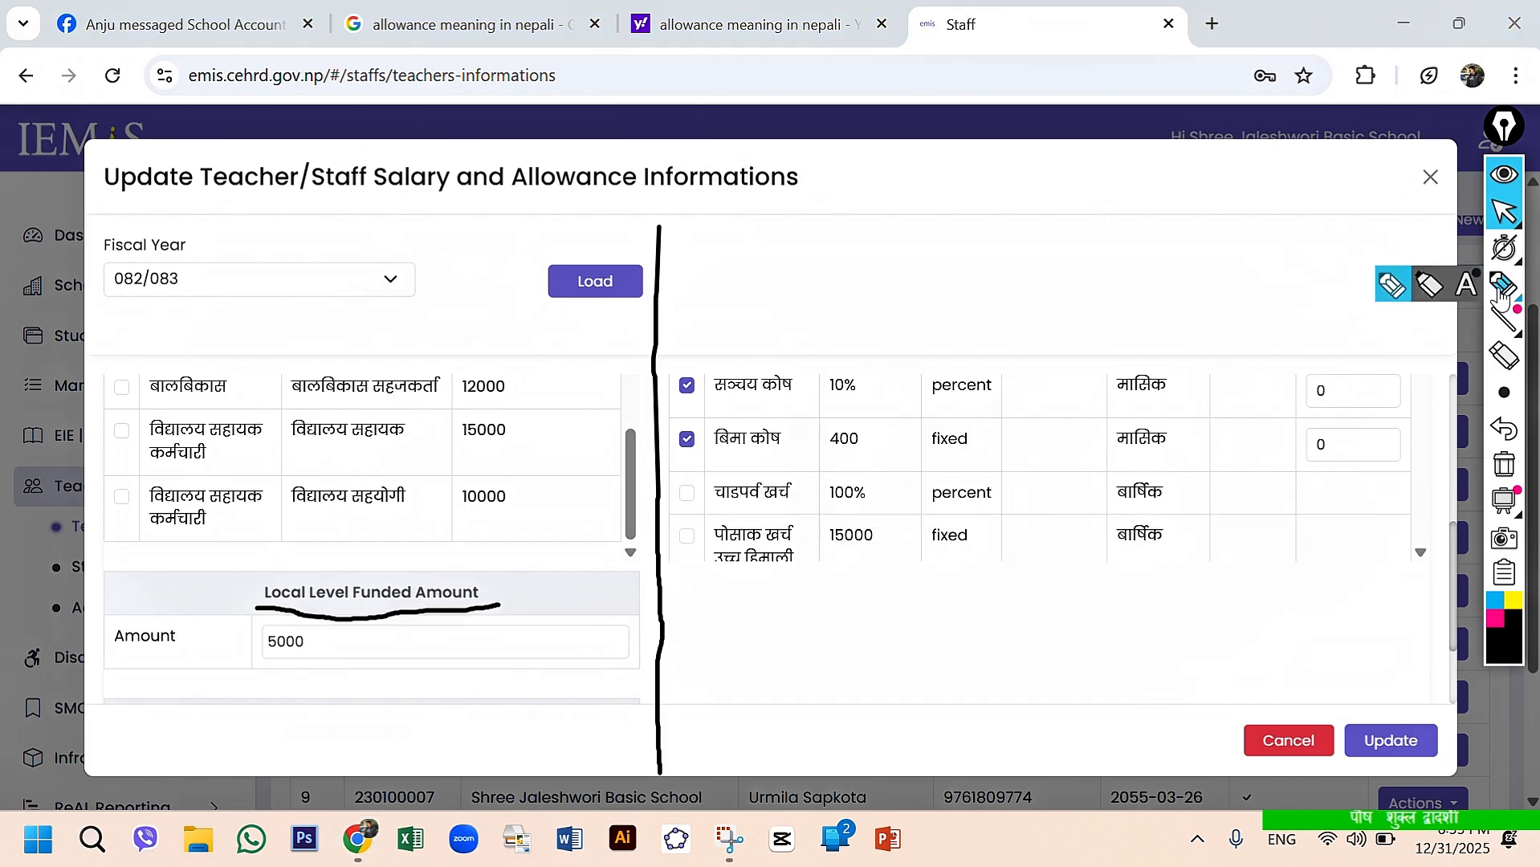
{"action": "mouse_move", "coordinate": [255, 663]}
{"action": "left_mouse_down"}
{"action": "mouse_move", "coordinate": [478, 671]}
{"action": "mouse_move", "coordinate": [489, 608]}
{"action": "left_mouse_up"}
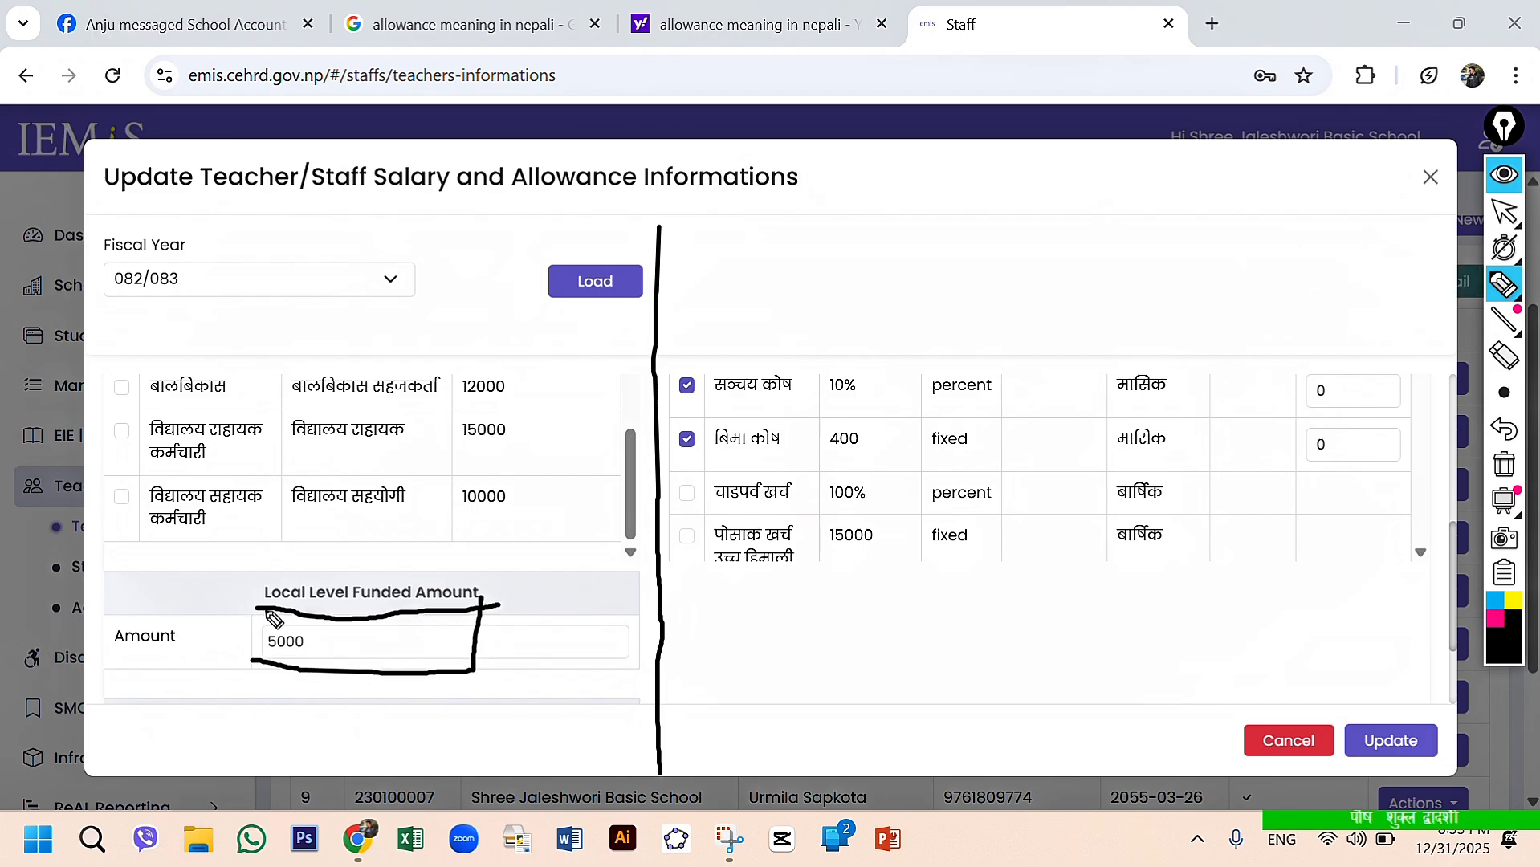
{"action": "left_click_drag", "start_coordinate": [257, 608], "coordinate": [255, 669]}
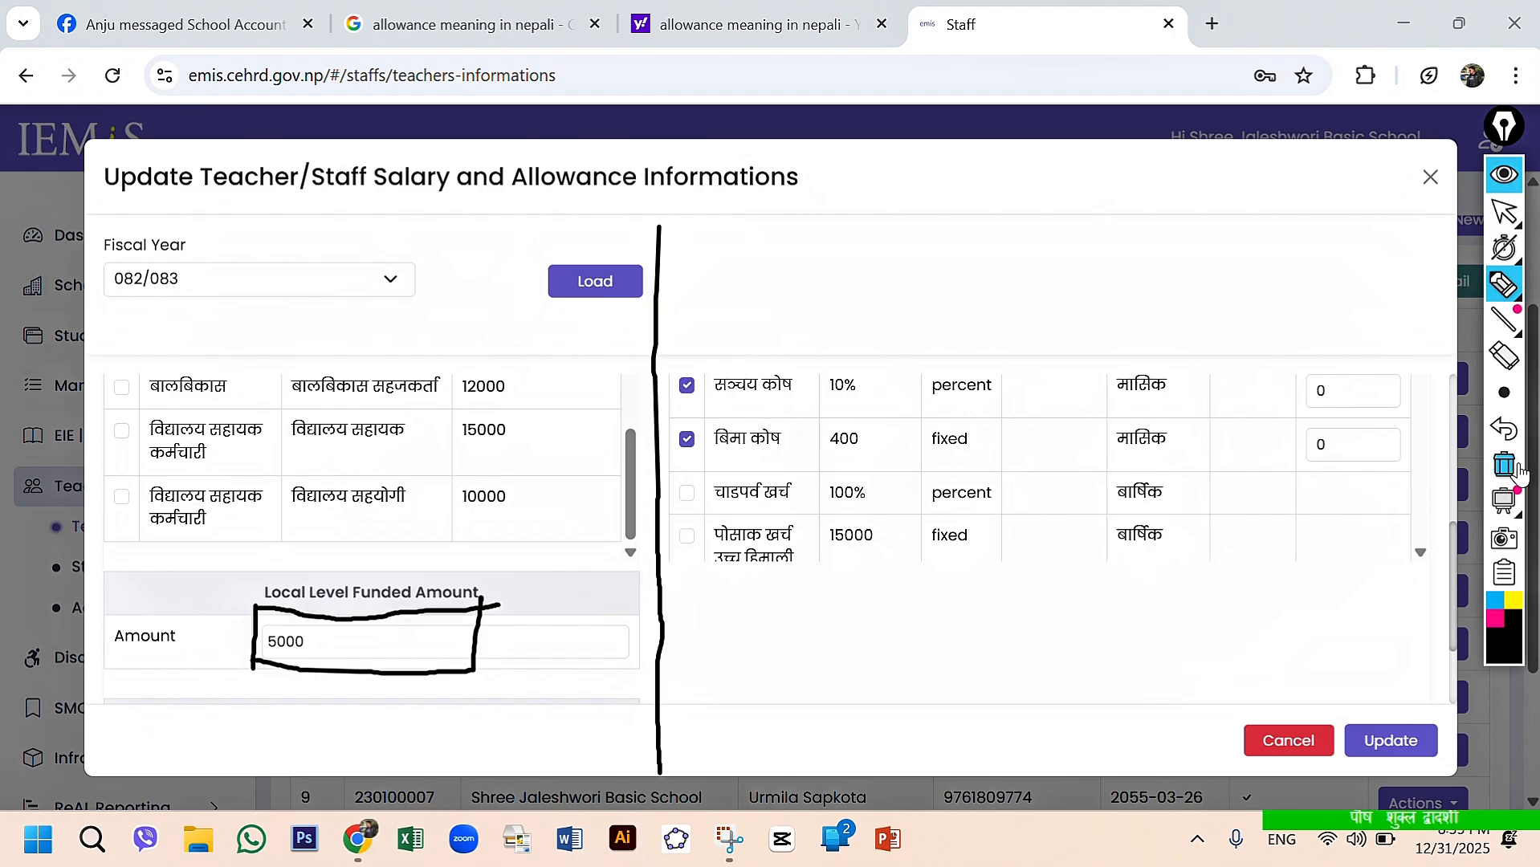
- Clear all pen drawings, redraw the vertical line between the salary and allowance halves, and return to the normal pointer
{"action": "left_click", "coordinate": [1517, 472]}
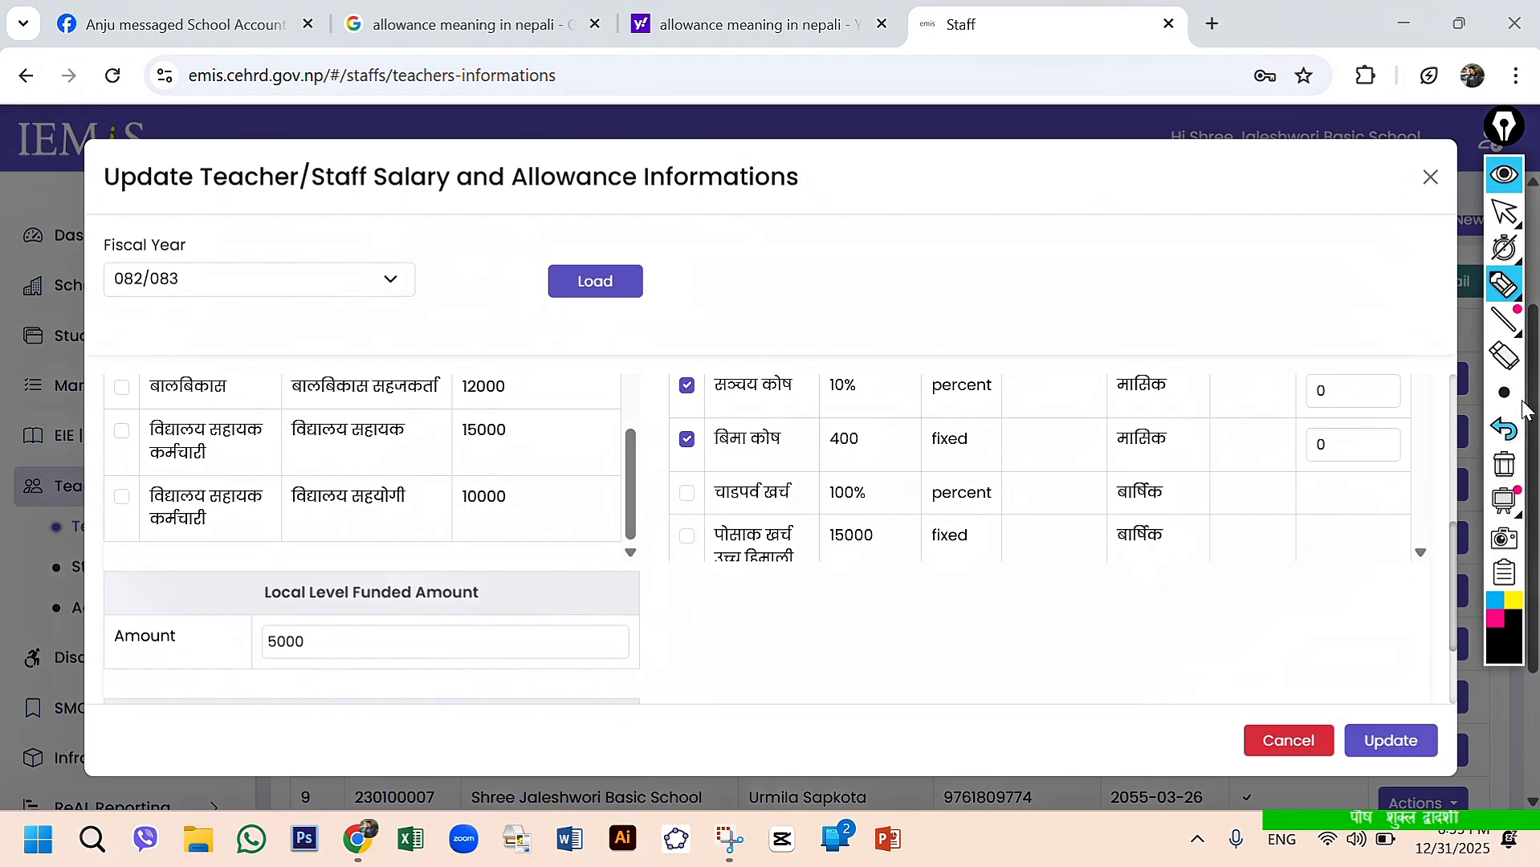
{"action": "left_click", "coordinate": [1504, 283]}
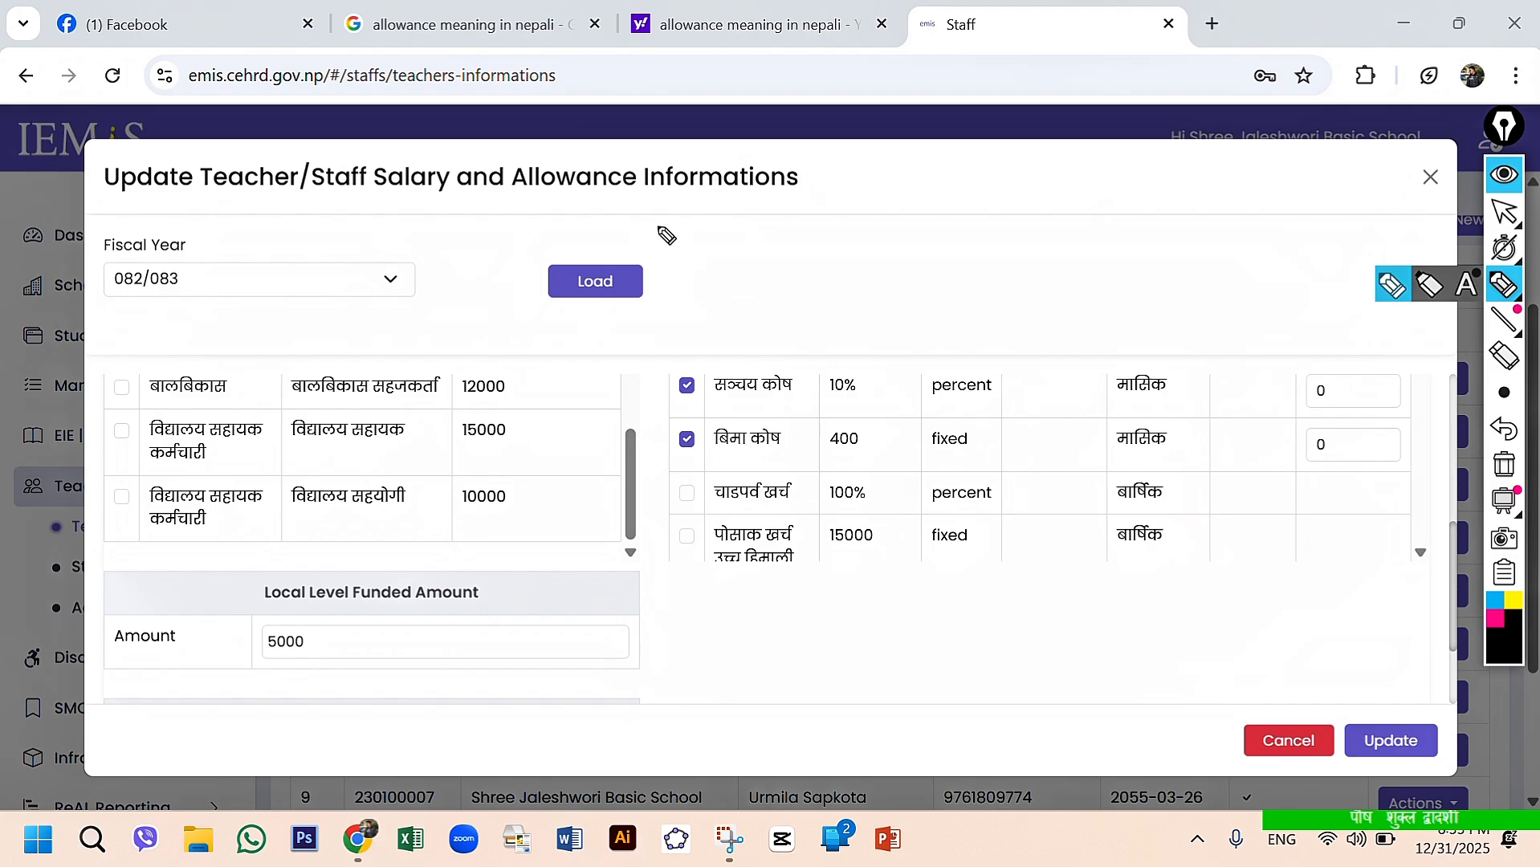
{"action": "left_click_drag", "start_coordinate": [658, 226], "coordinate": [658, 713]}
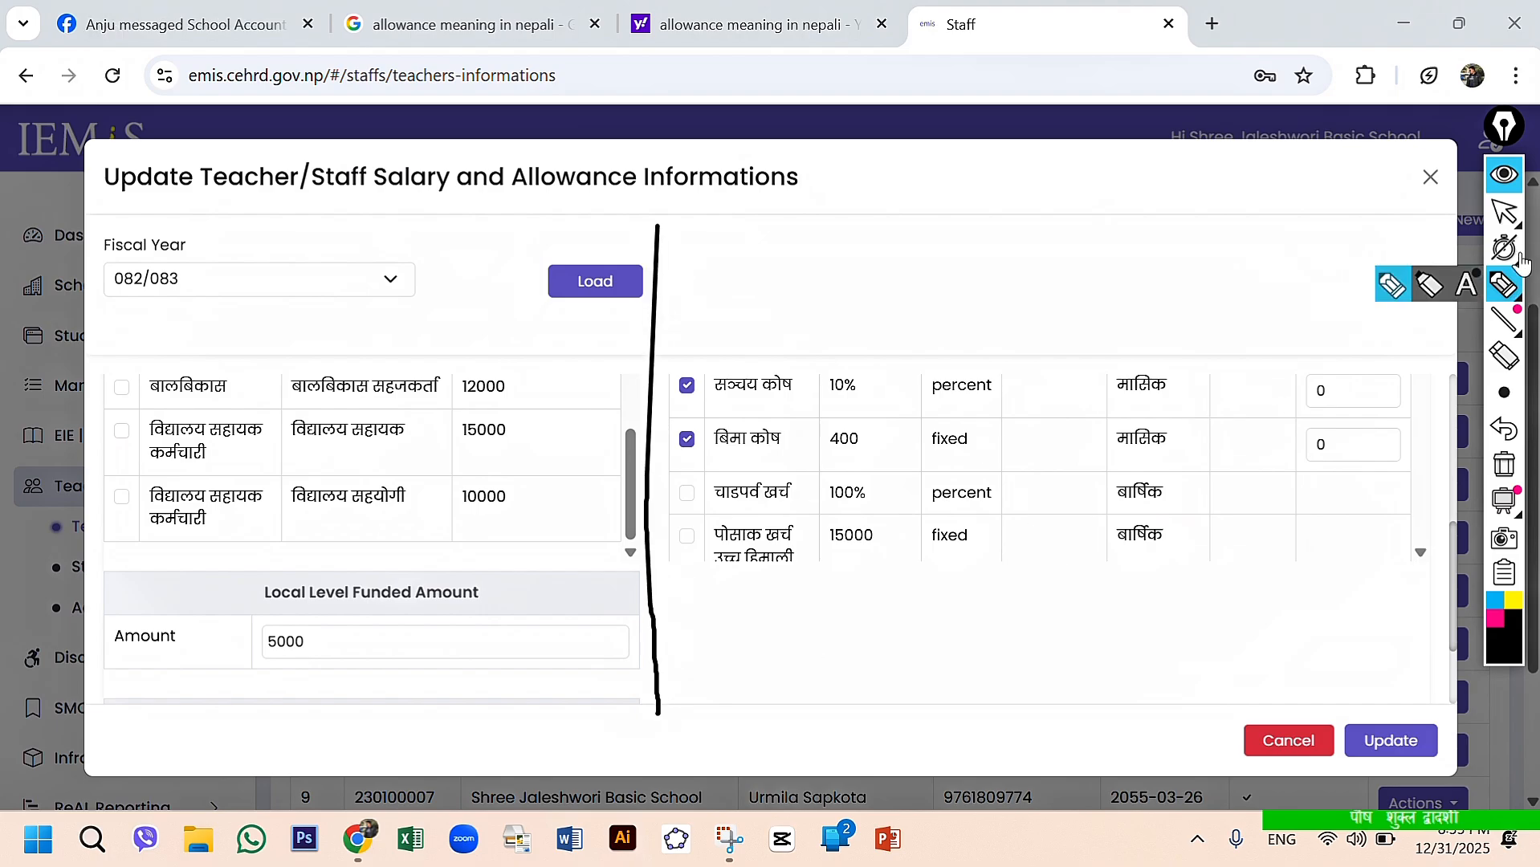
{"action": "left_click", "coordinate": [1503, 211]}
- Examine the monthly allowances in Allowance Setting Setup and their Local Level Allowance fields
{"action": "scroll", "coordinate": [1236, 377], "scroll_direction": "up", "scroll_amount": 5}
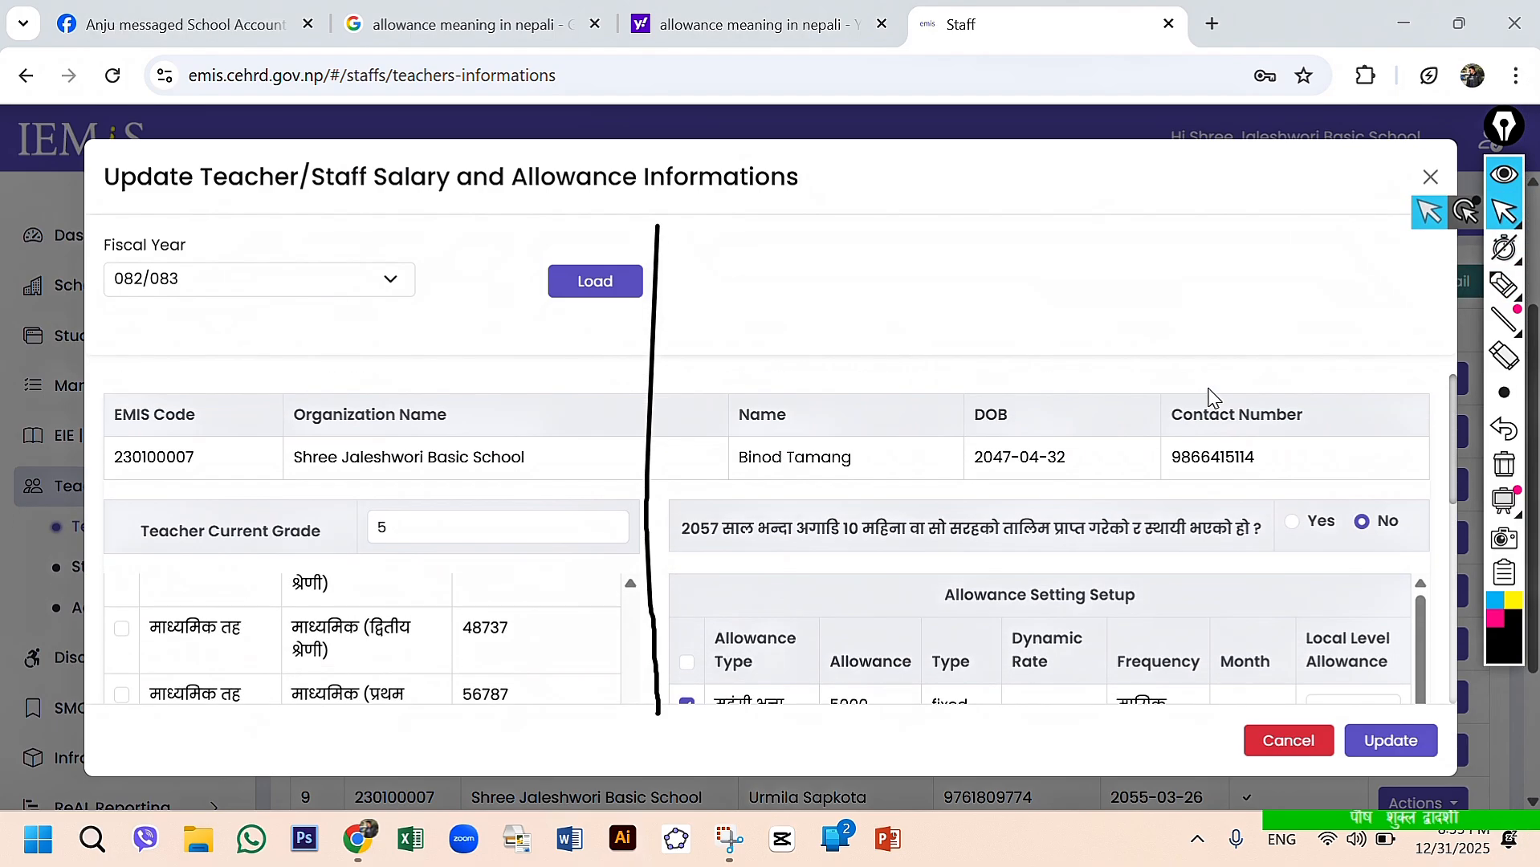
{"action": "scroll", "coordinate": [1013, 574], "scroll_direction": "down", "scroll_amount": 1}
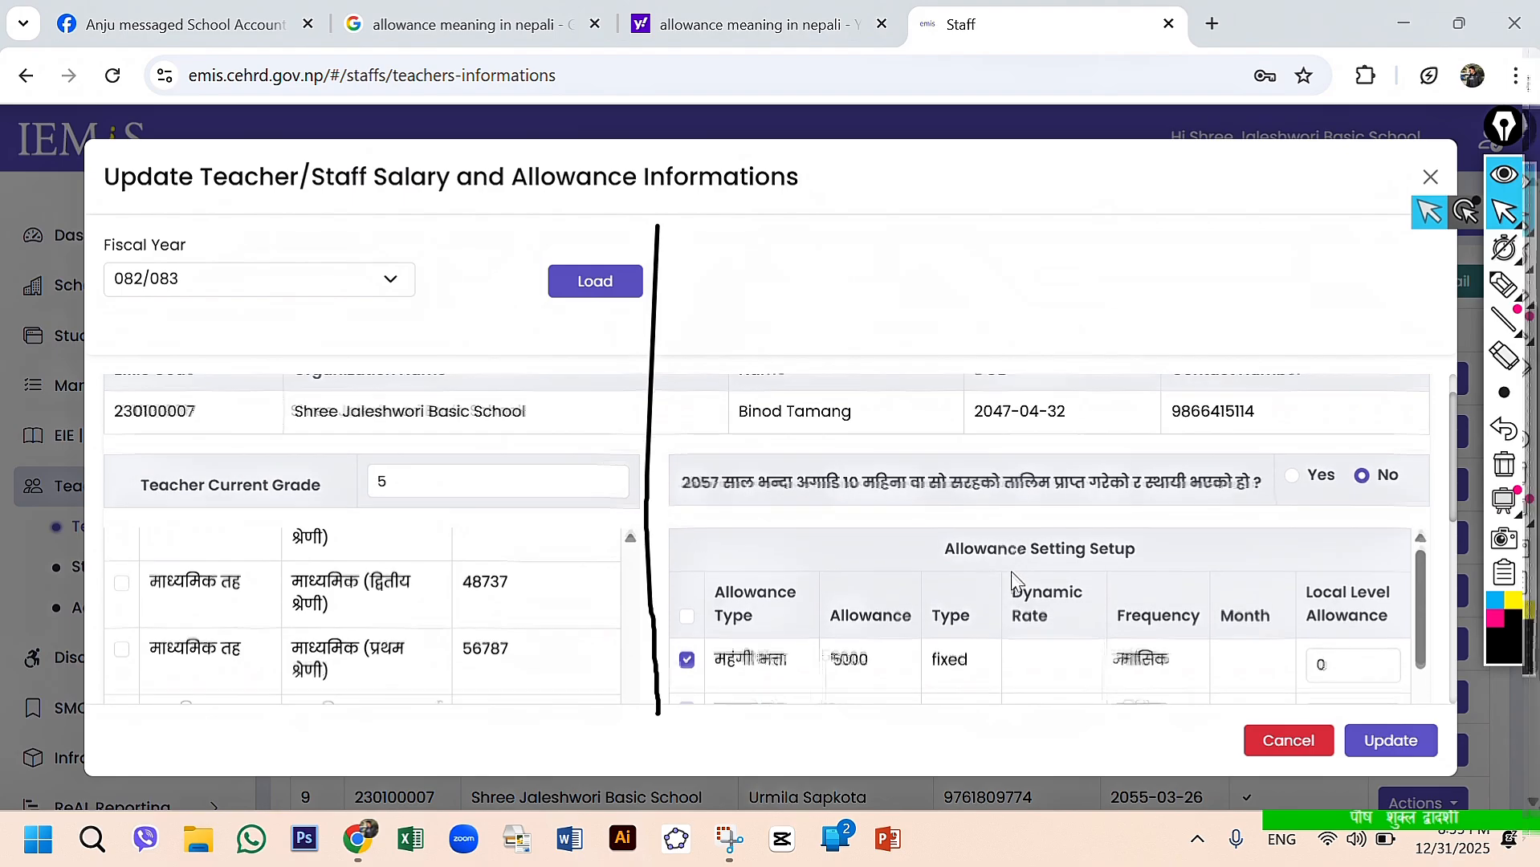
{"action": "scroll", "coordinate": [1013, 574], "scroll_direction": "down", "scroll_amount": 2}
{"action": "scroll", "coordinate": [957, 570], "scroll_direction": "up", "scroll_amount": 4}
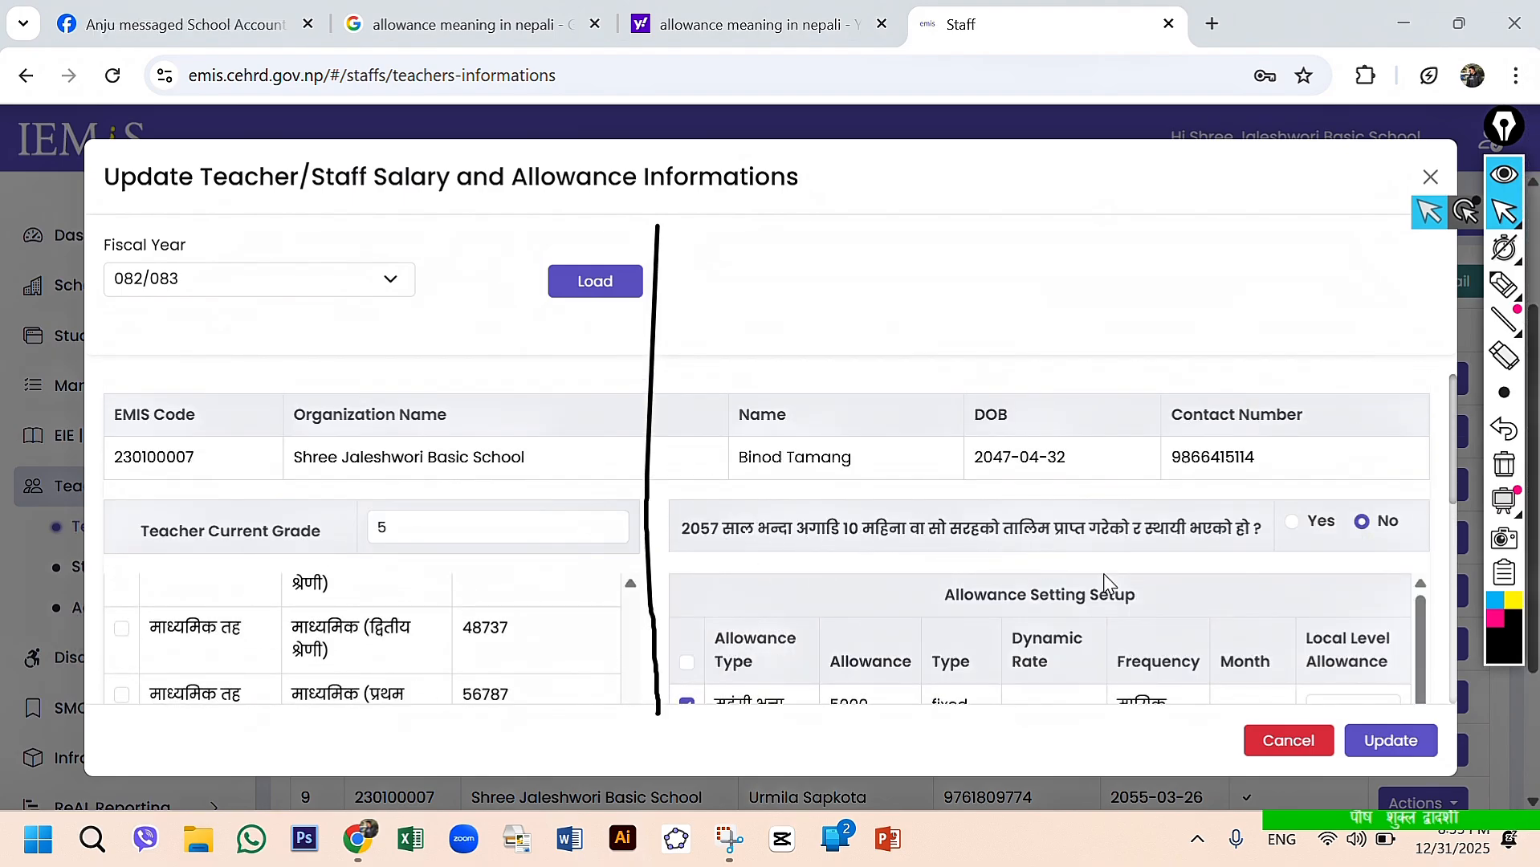
{"action": "scroll", "coordinate": [1111, 585], "scroll_direction": "down", "scroll_amount": 2}
{"action": "scroll", "coordinate": [1111, 584], "scroll_direction": "up", "scroll_amount": 2}
{"action": "scroll", "coordinate": [1333, 518], "scroll_direction": "down", "scroll_amount": 2}
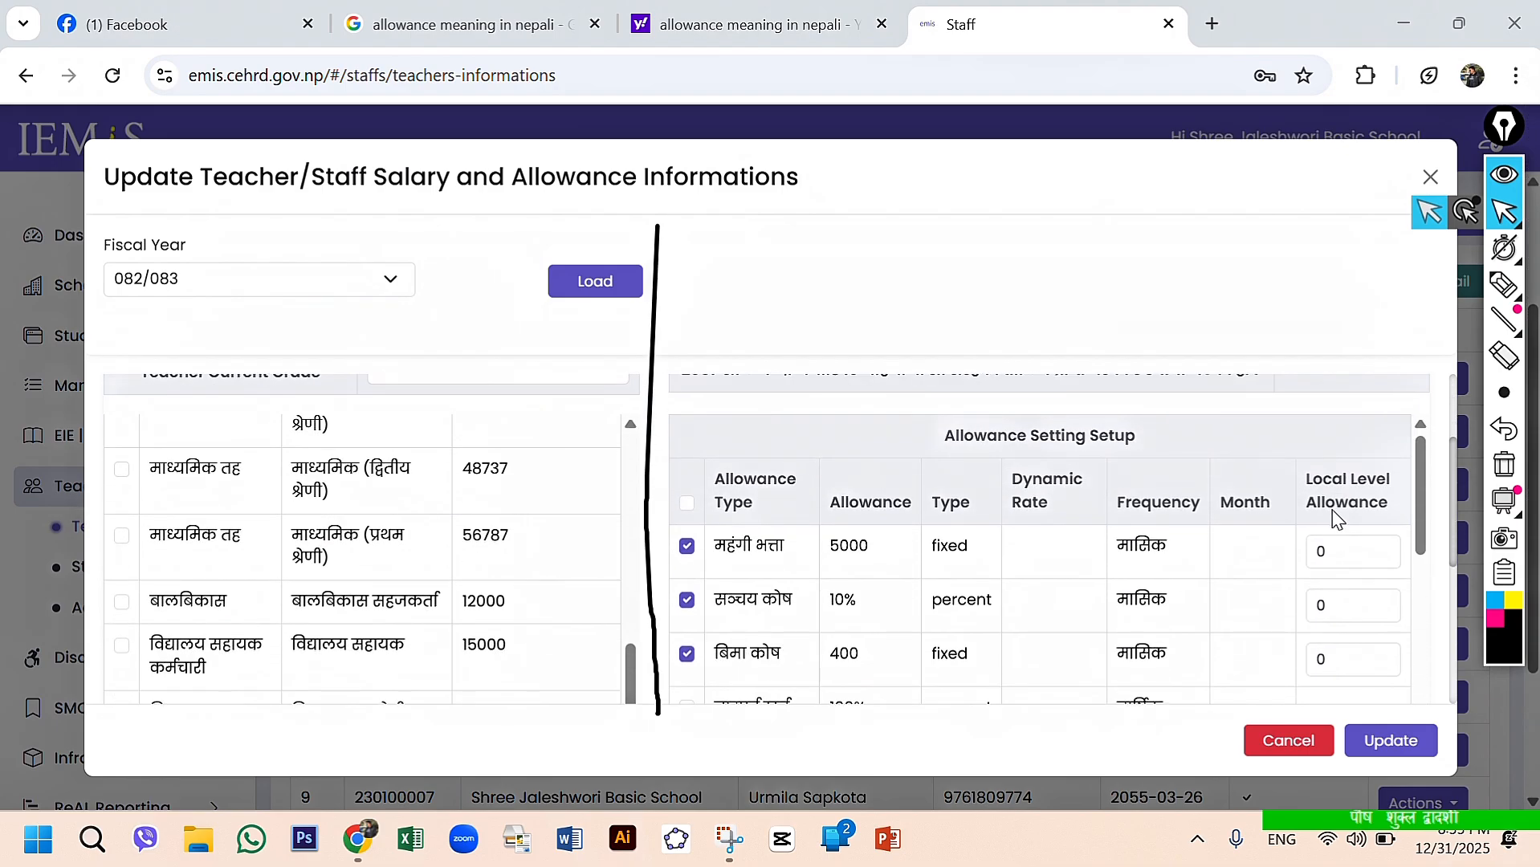
{"action": "scroll", "coordinate": [1242, 426], "scroll_direction": "down", "scroll_amount": 1}
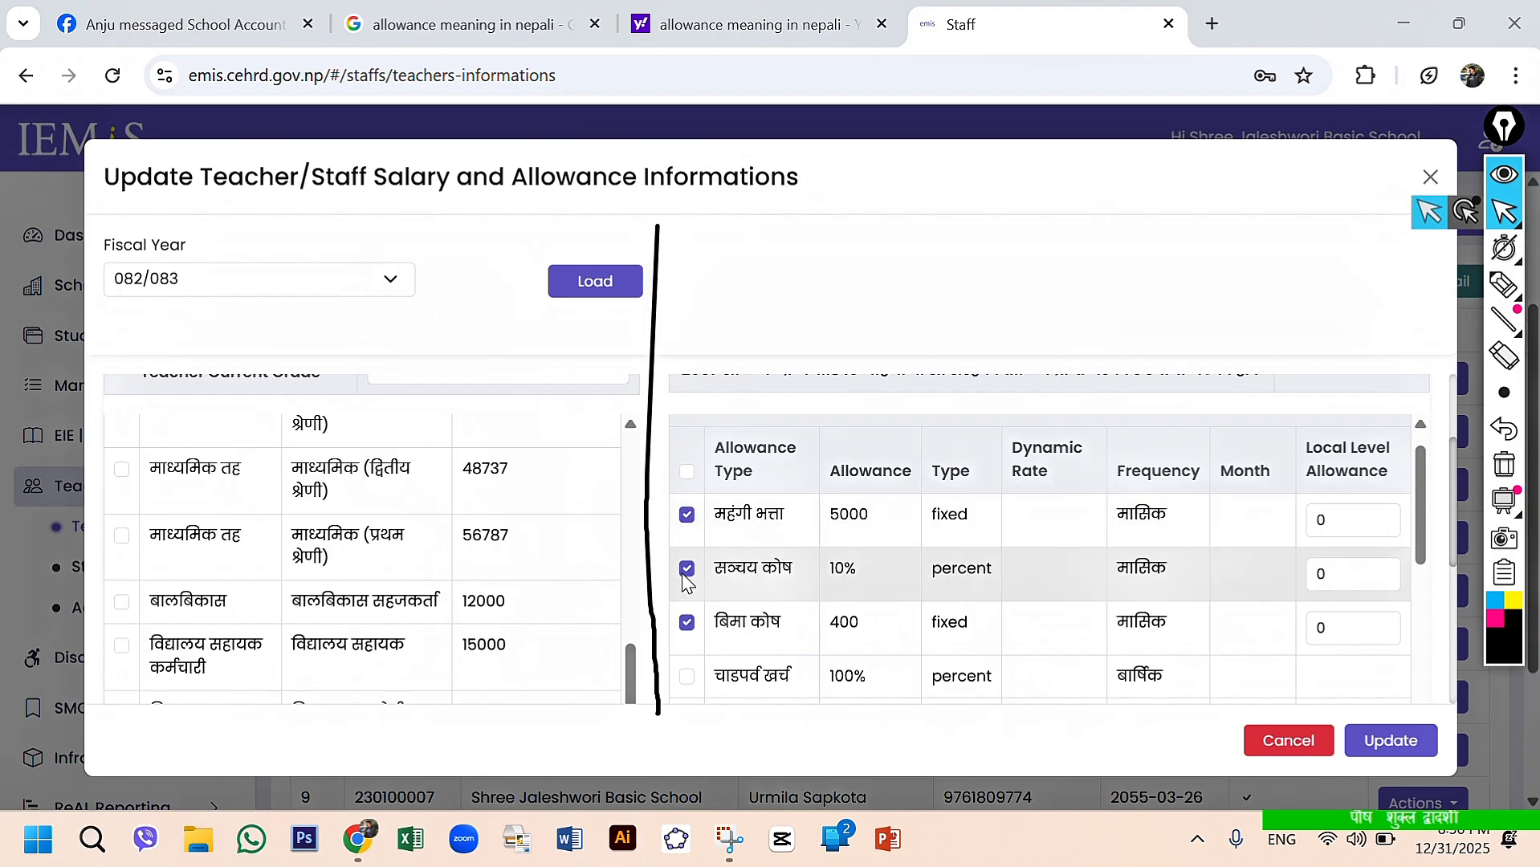
{"action": "scroll", "coordinate": [685, 580], "scroll_direction": "down", "scroll_amount": 1}
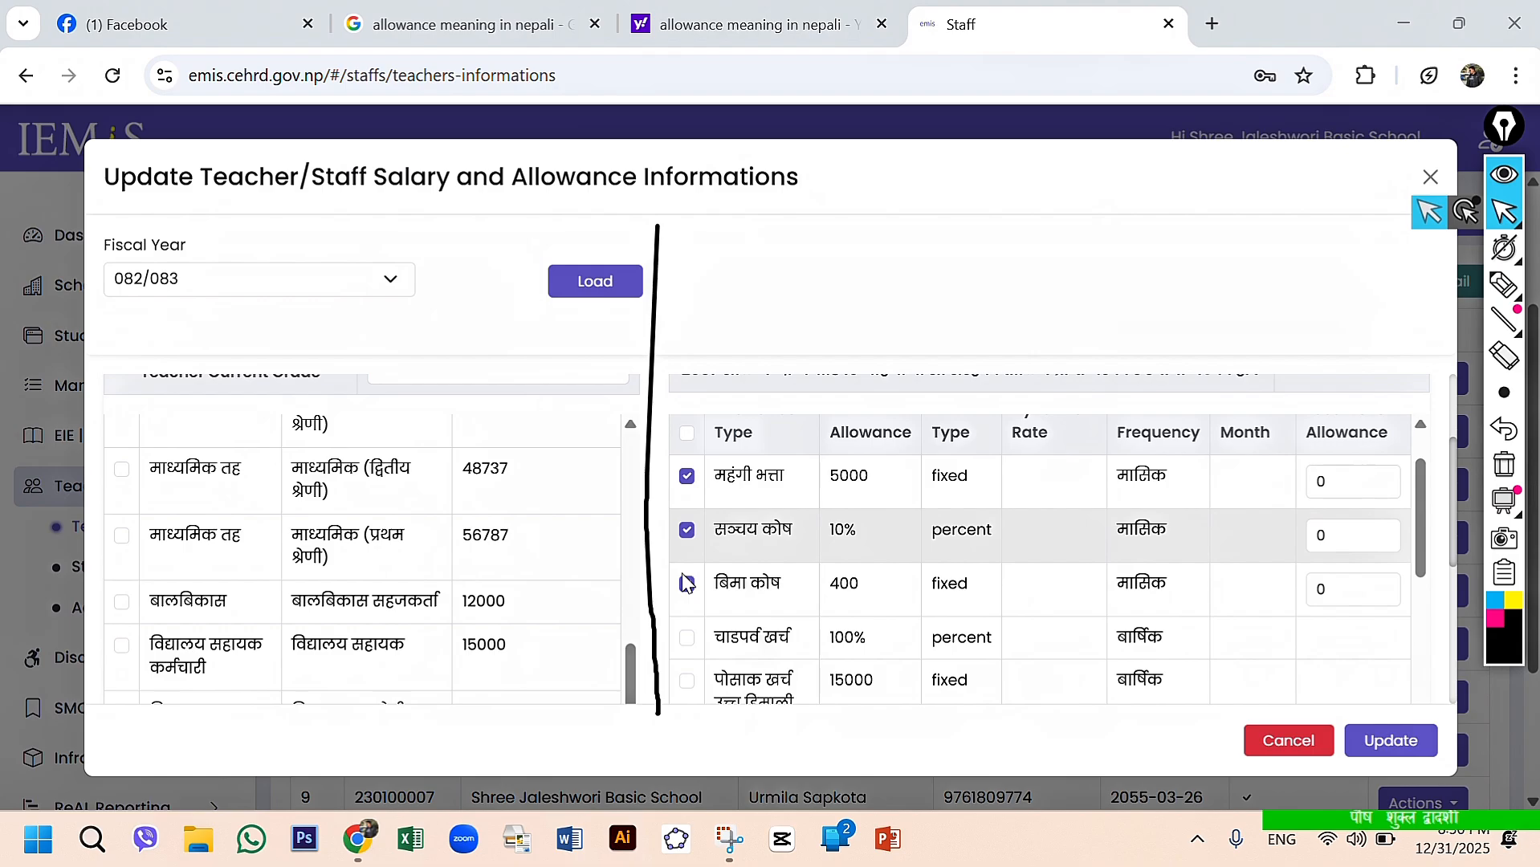
- Check the बिमा कोष selection and review the yearly चाडपर्व खर्च and पोसाक खर्च rows
{"action": "left_click", "coordinate": [686, 583]}
{"action": "scroll", "coordinate": [747, 574], "scroll_direction": "down", "scroll_amount": 1}
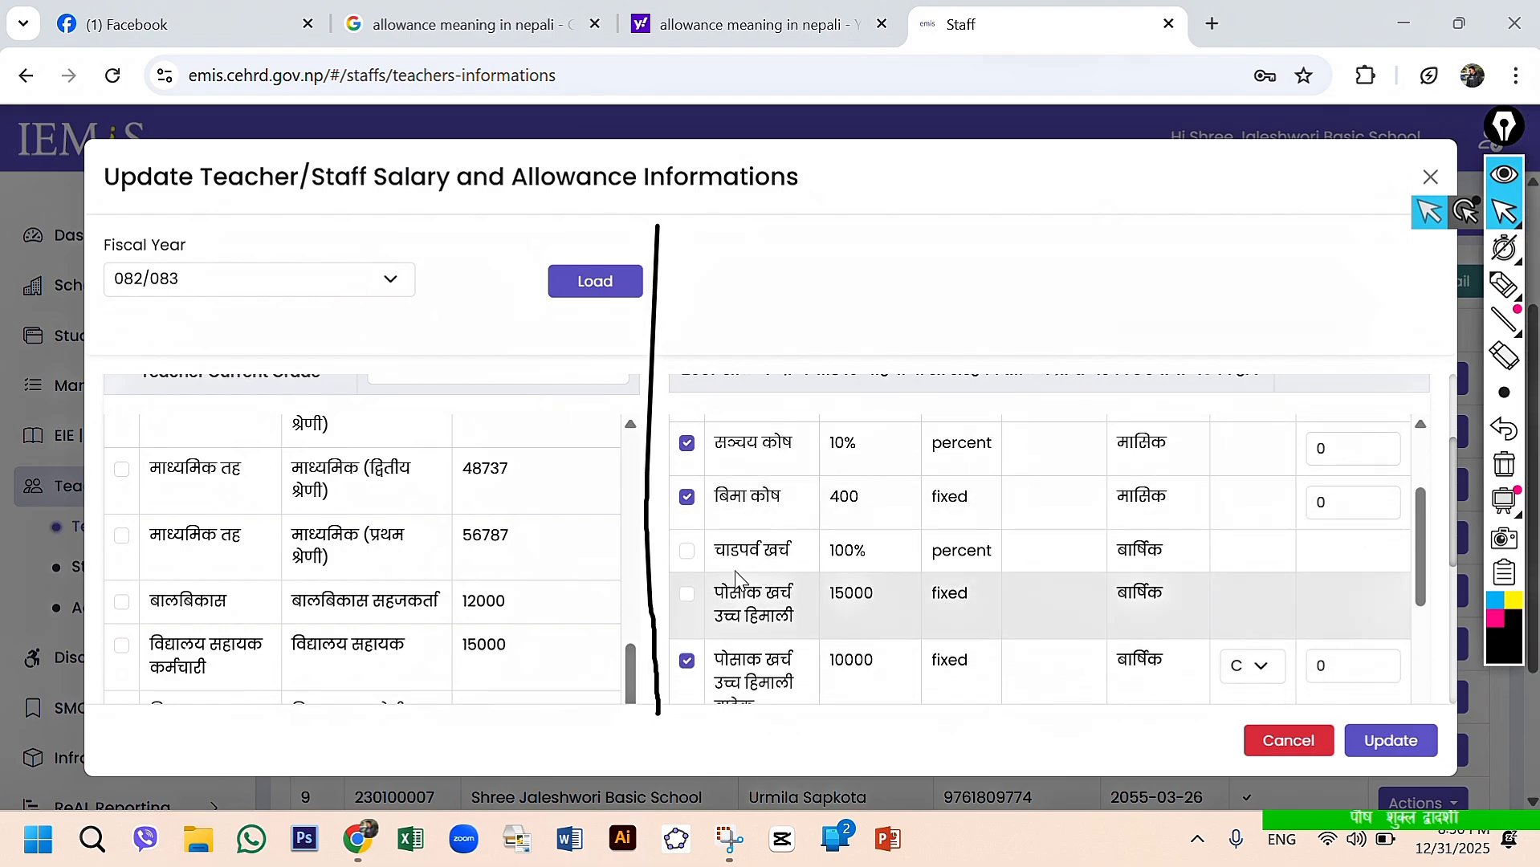
{"action": "scroll", "coordinate": [689, 518], "scroll_direction": "up", "scroll_amount": 1}
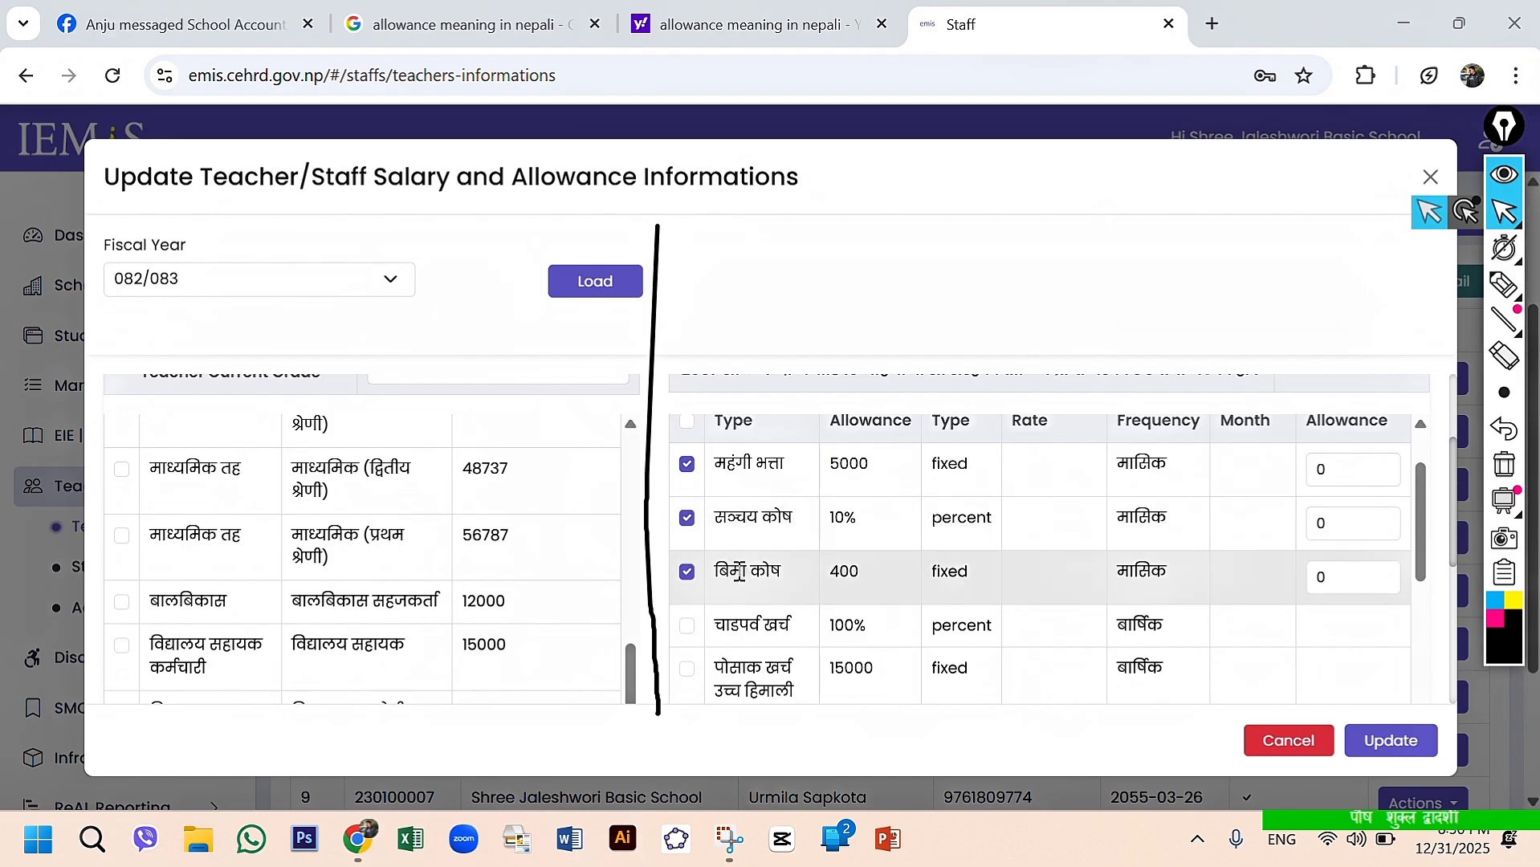
{"action": "scroll", "coordinate": [739, 571], "scroll_direction": "down", "scroll_amount": 1}
{"action": "scroll", "coordinate": [739, 571], "scroll_direction": "down", "scroll_amount": 1}
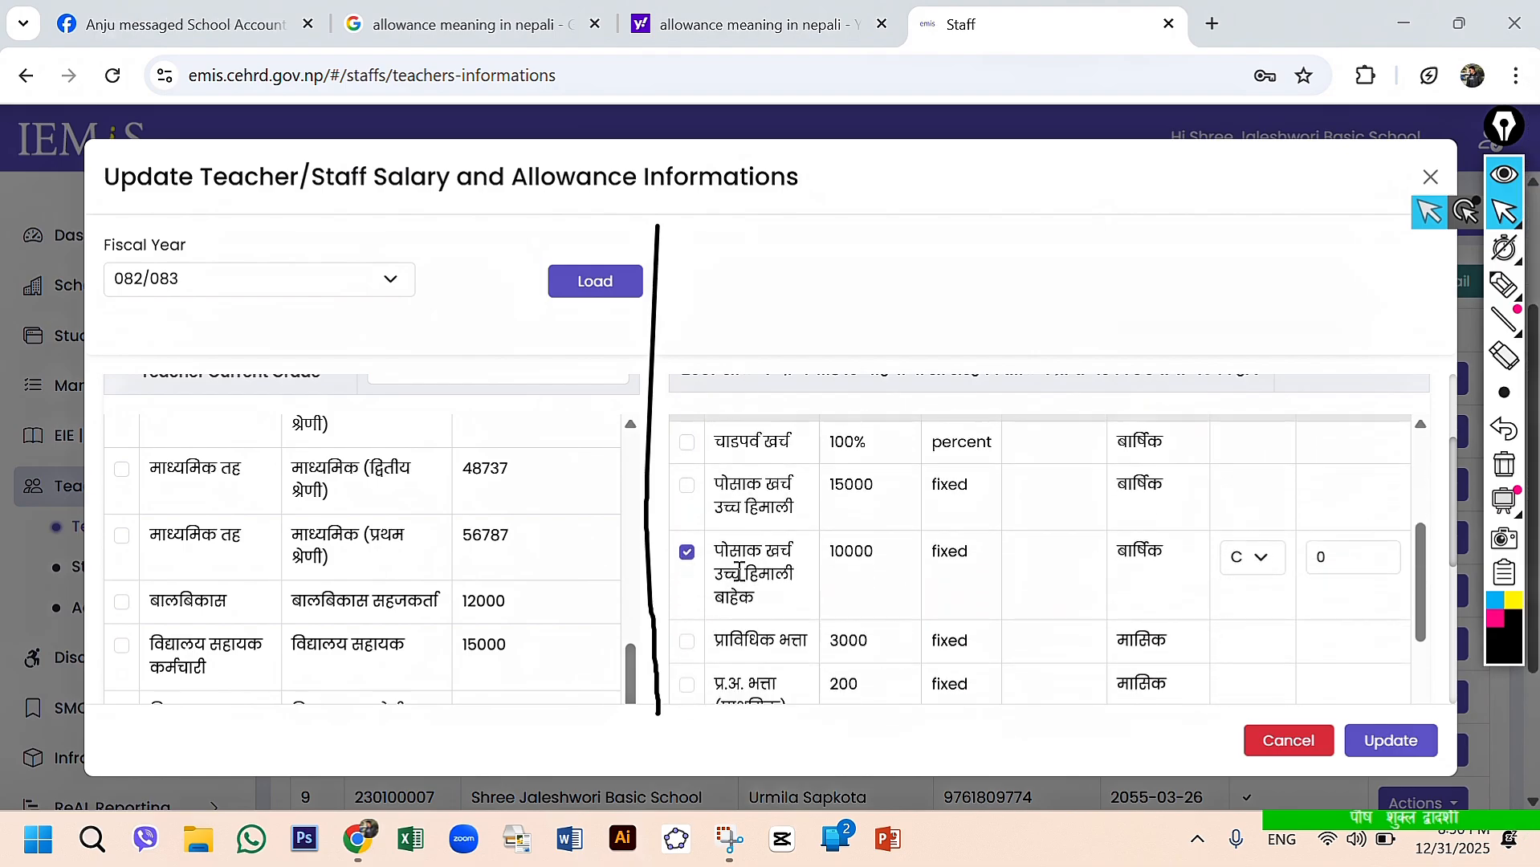
{"action": "scroll", "coordinate": [738, 572], "scroll_direction": "up", "scroll_amount": 1}
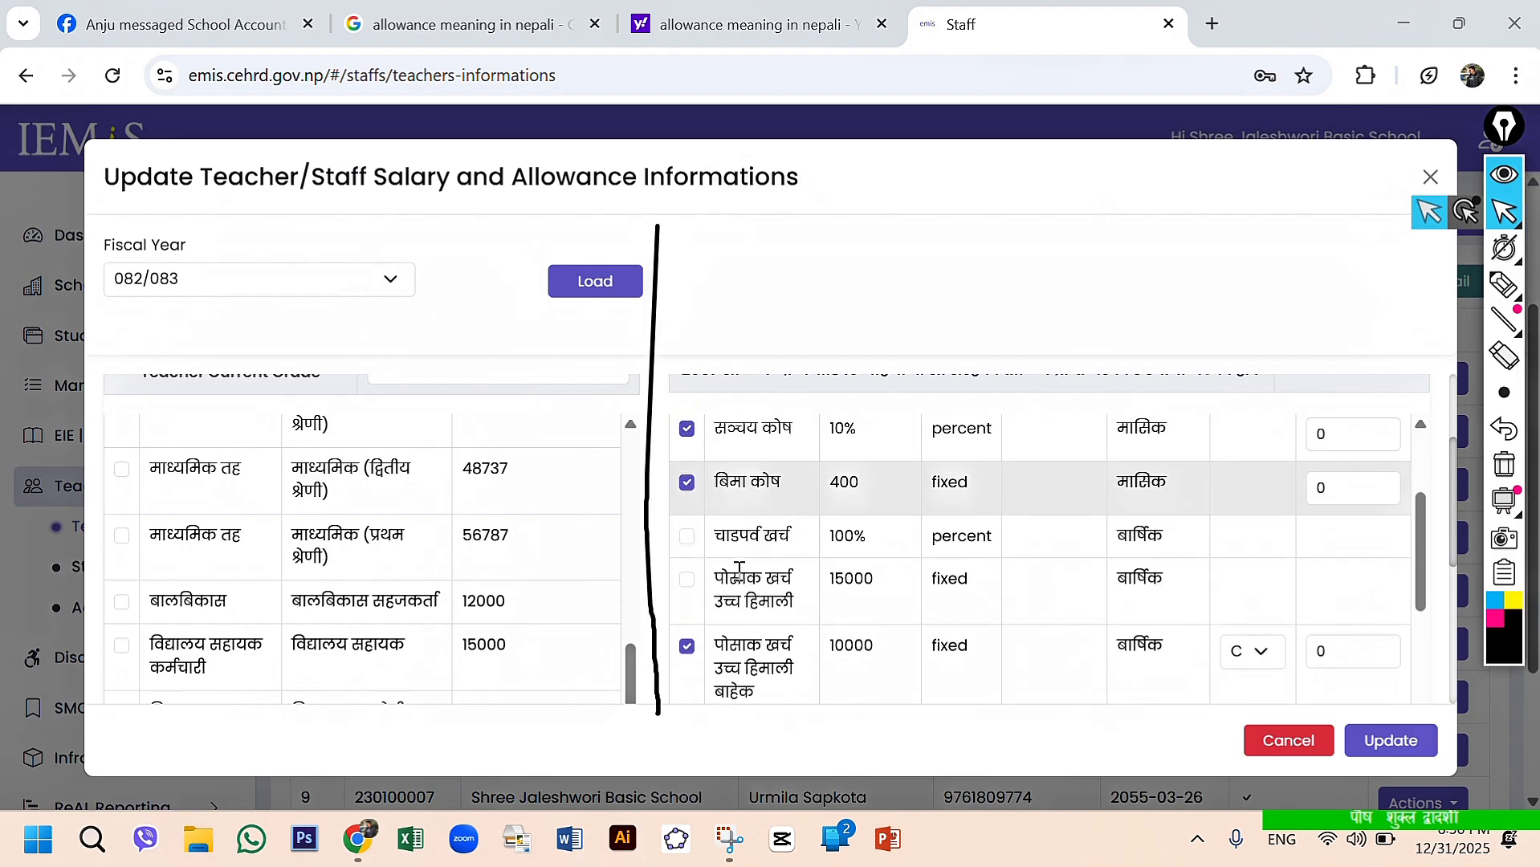
{"action": "scroll", "coordinate": [739, 572], "scroll_direction": "down", "scroll_amount": 3}
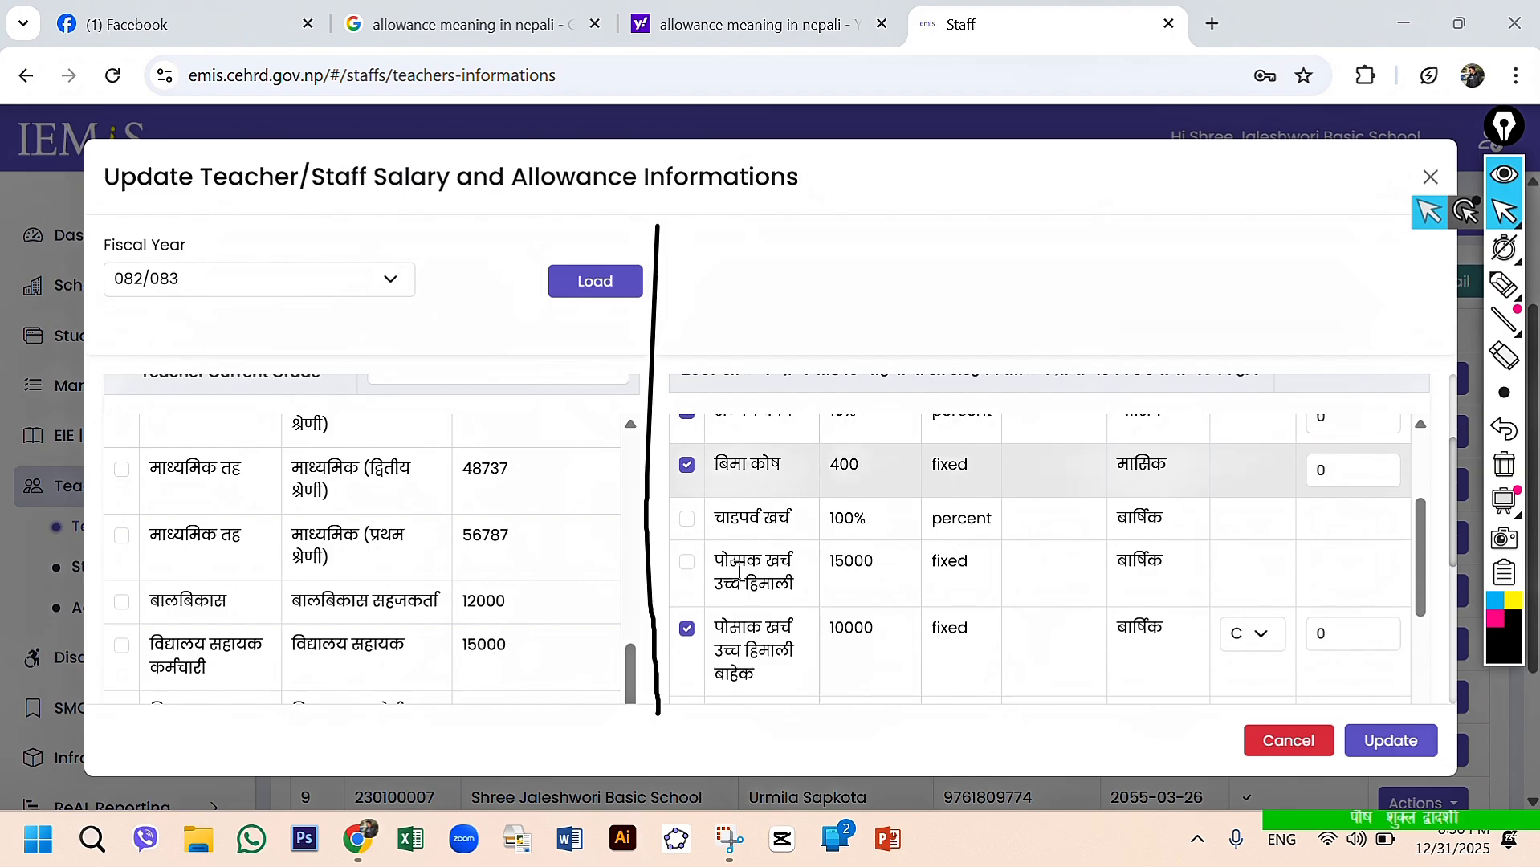
{"action": "scroll", "coordinate": [739, 572], "scroll_direction": "up", "scroll_amount": 3}
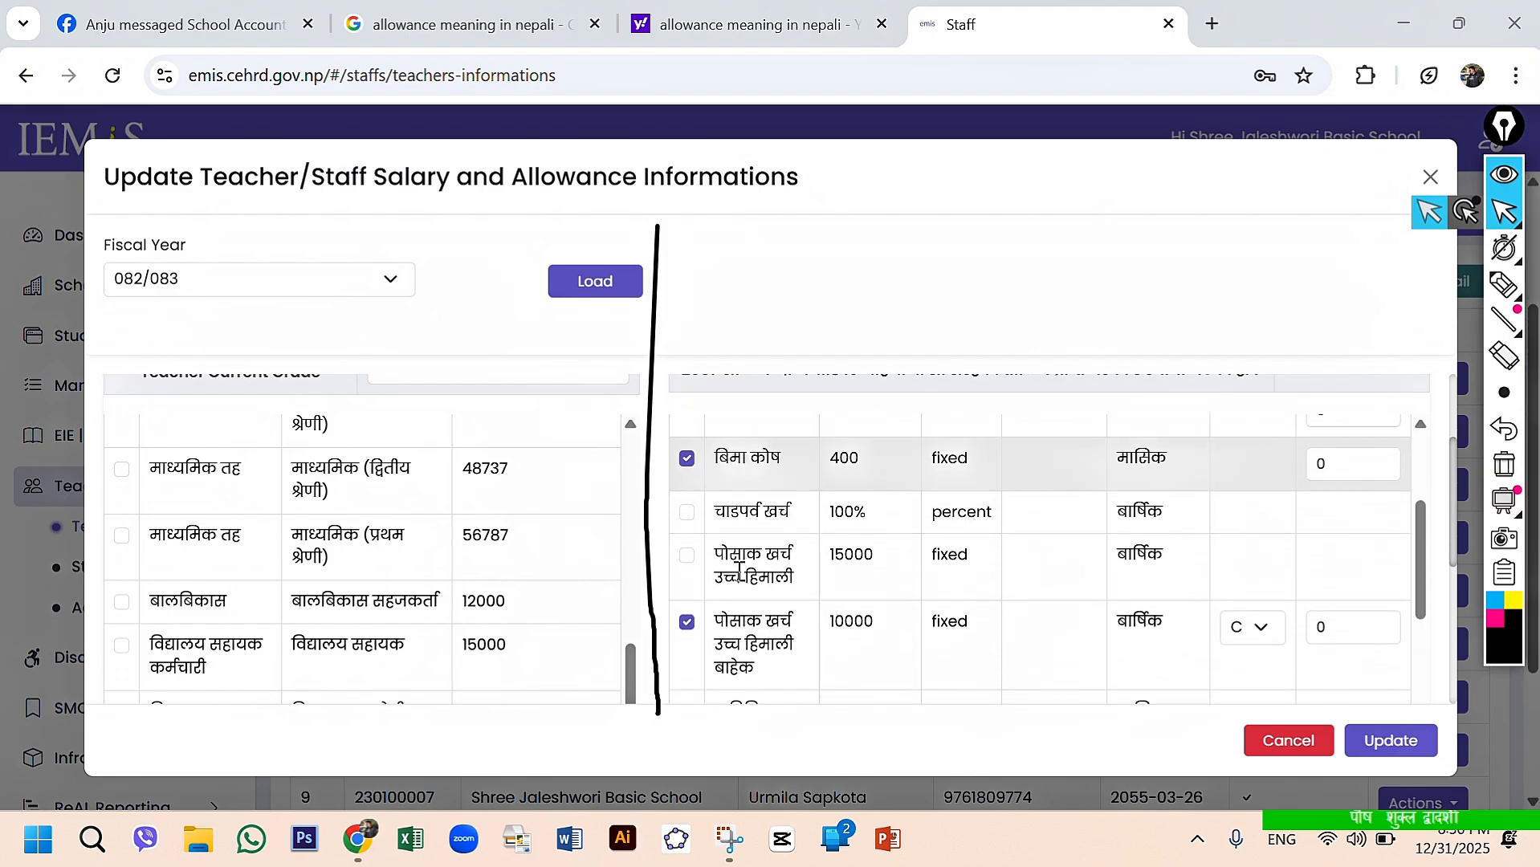
- Enable the चाडपर्व खर्च allowance and set its month to Ashoj
{"action": "left_click", "coordinate": [687, 514]}
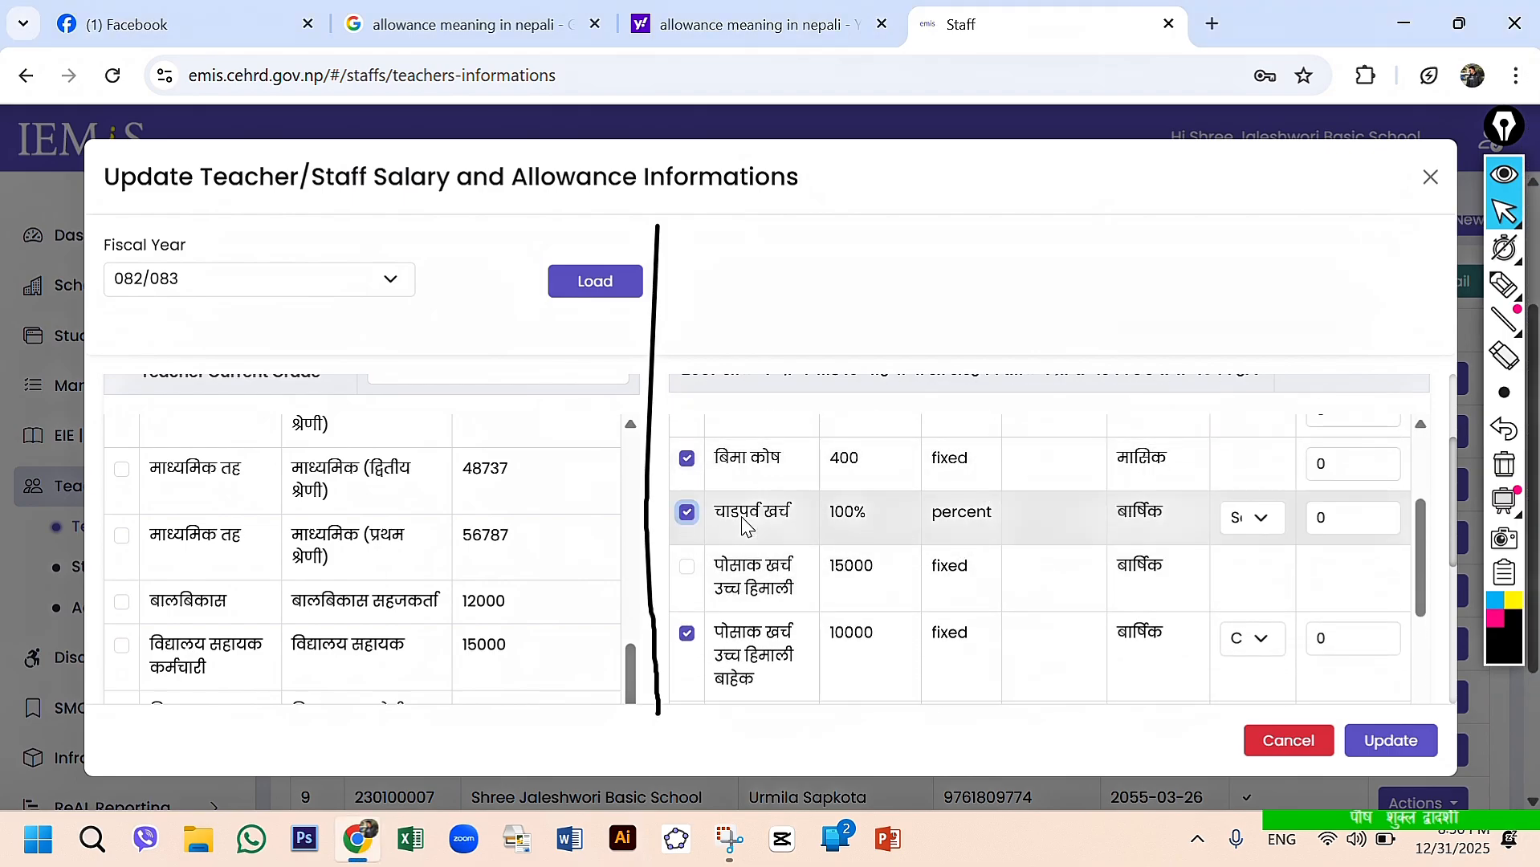
{"action": "left_click", "coordinate": [1262, 523]}
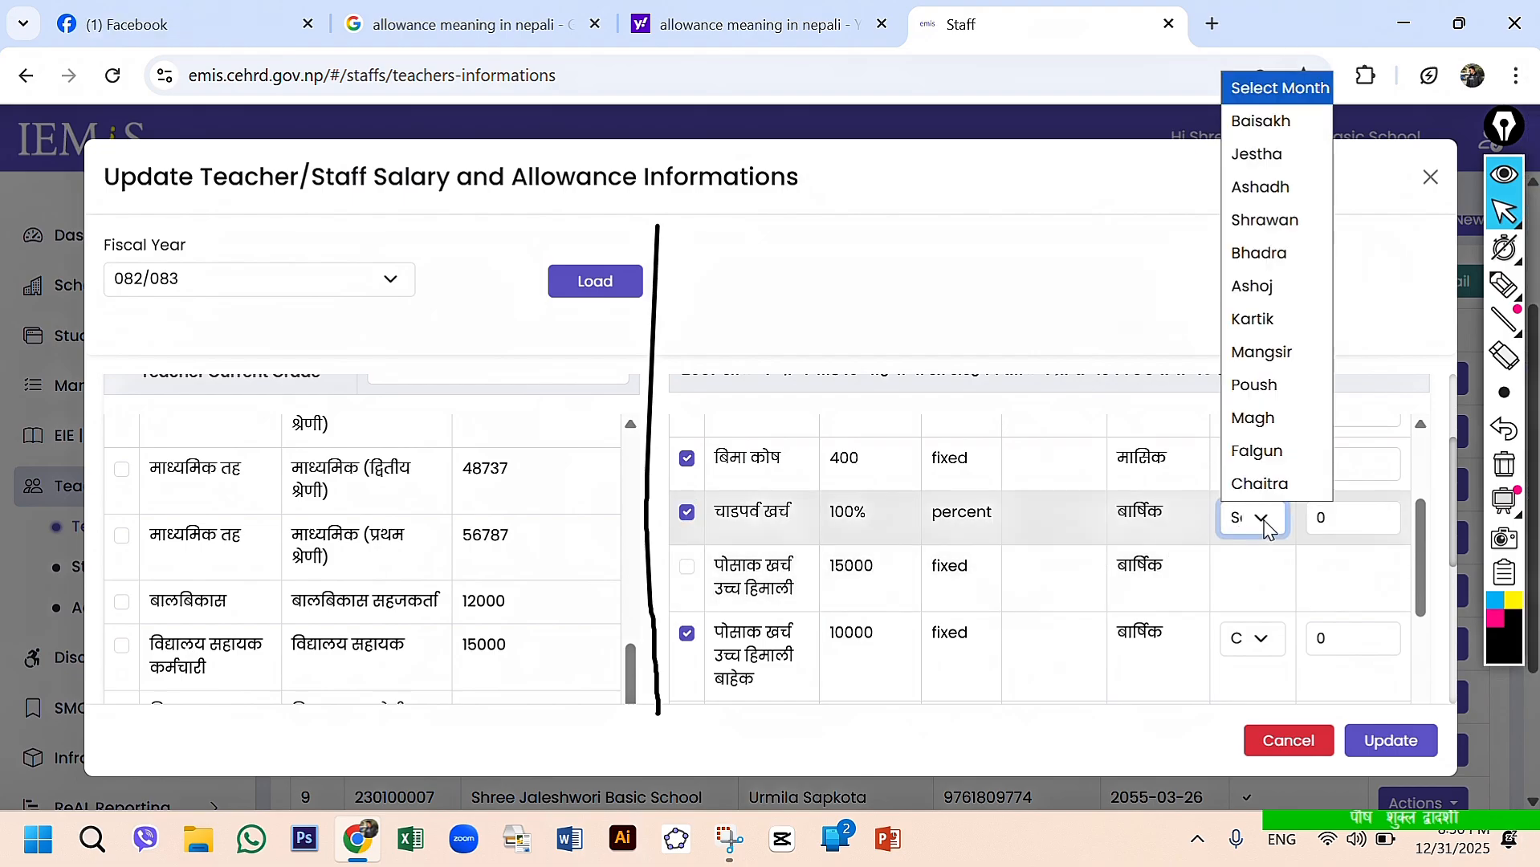
{"action": "left_click", "coordinate": [1246, 286]}
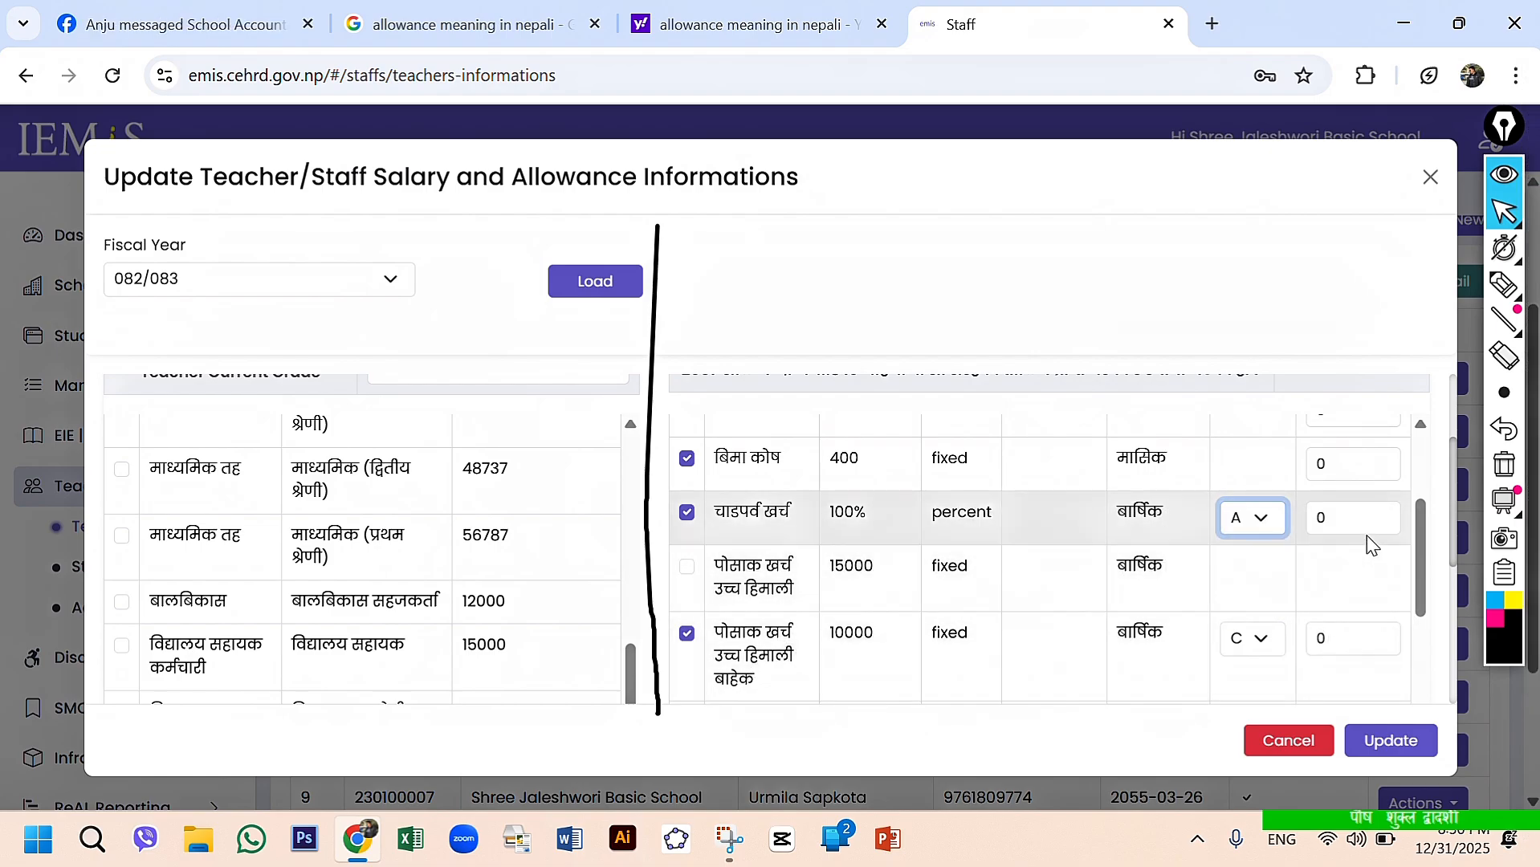
{"action": "scroll", "coordinate": [945, 632], "scroll_direction": "down", "scroll_amount": 1}
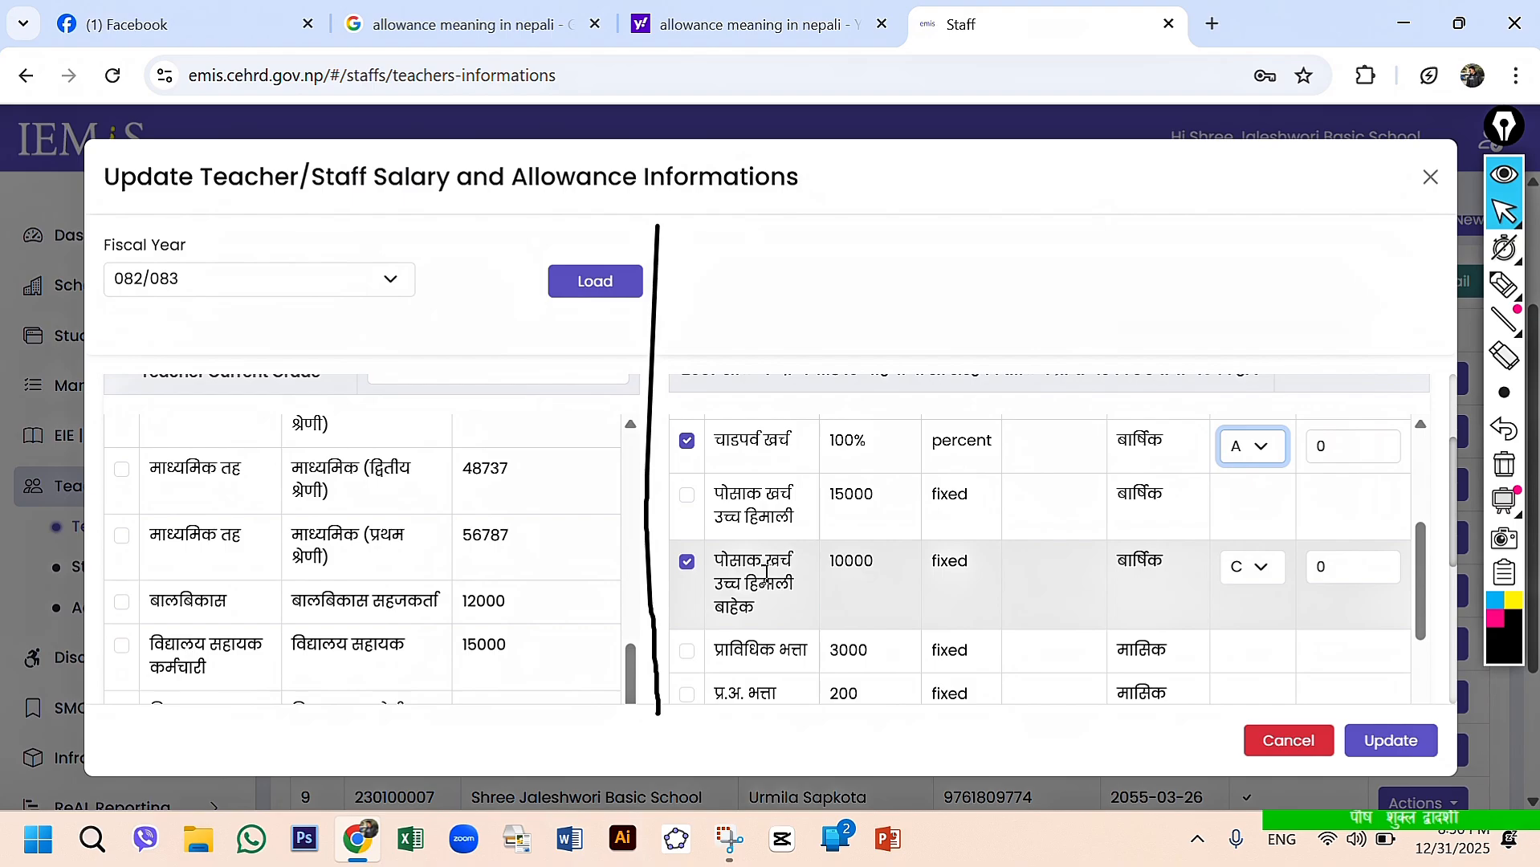
- Check the month choices for the पोसाक खर्च उच्च हिमाली बाहेक allowance, keeping Chaitra selected
{"action": "scroll", "coordinate": [765, 572], "scroll_direction": "down", "scroll_amount": 1}
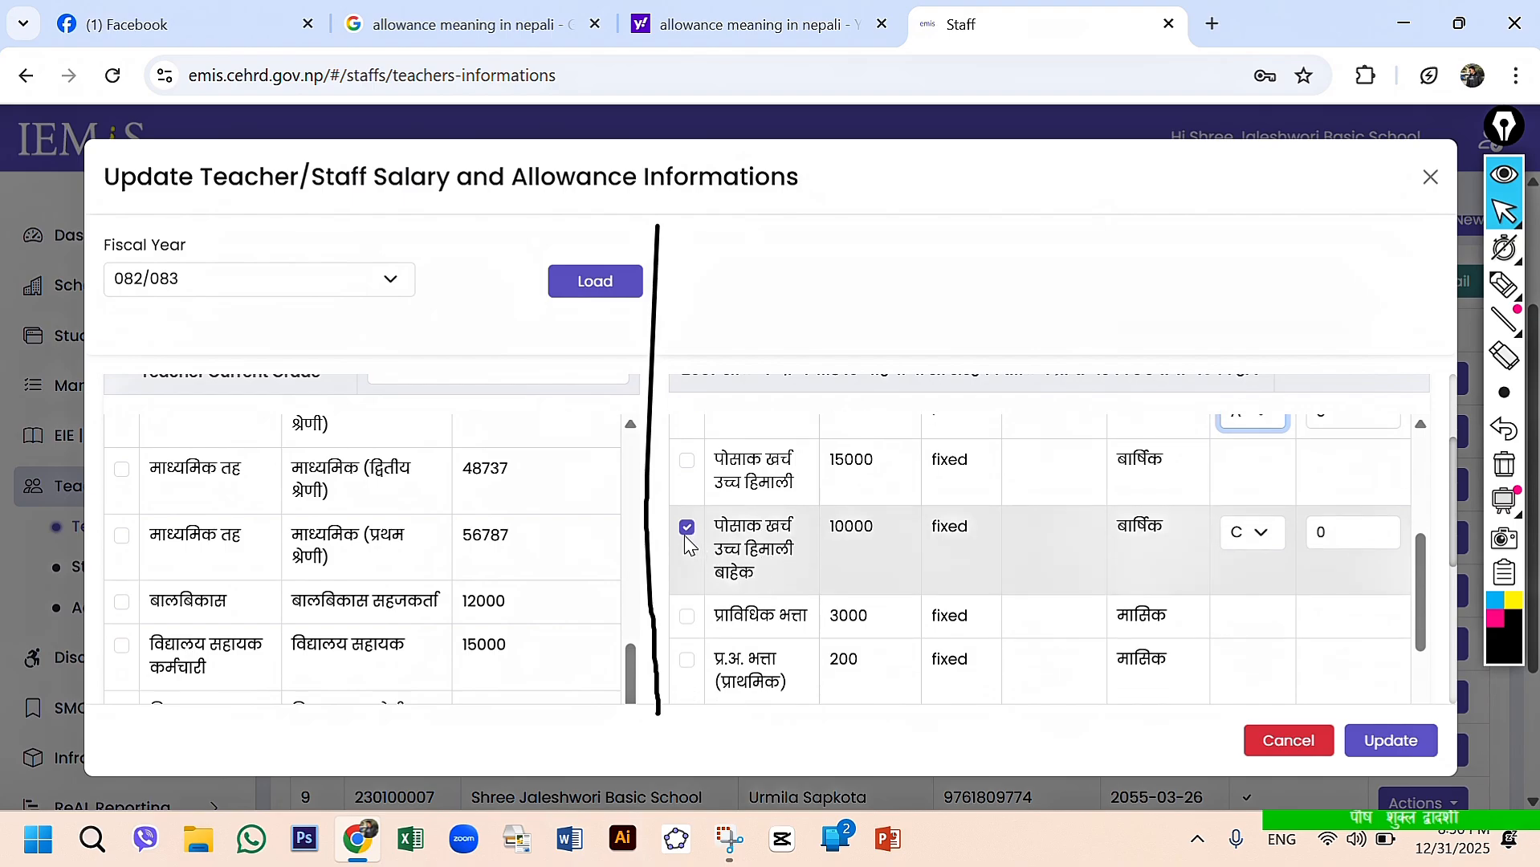
{"action": "left_click", "coordinate": [1262, 540]}
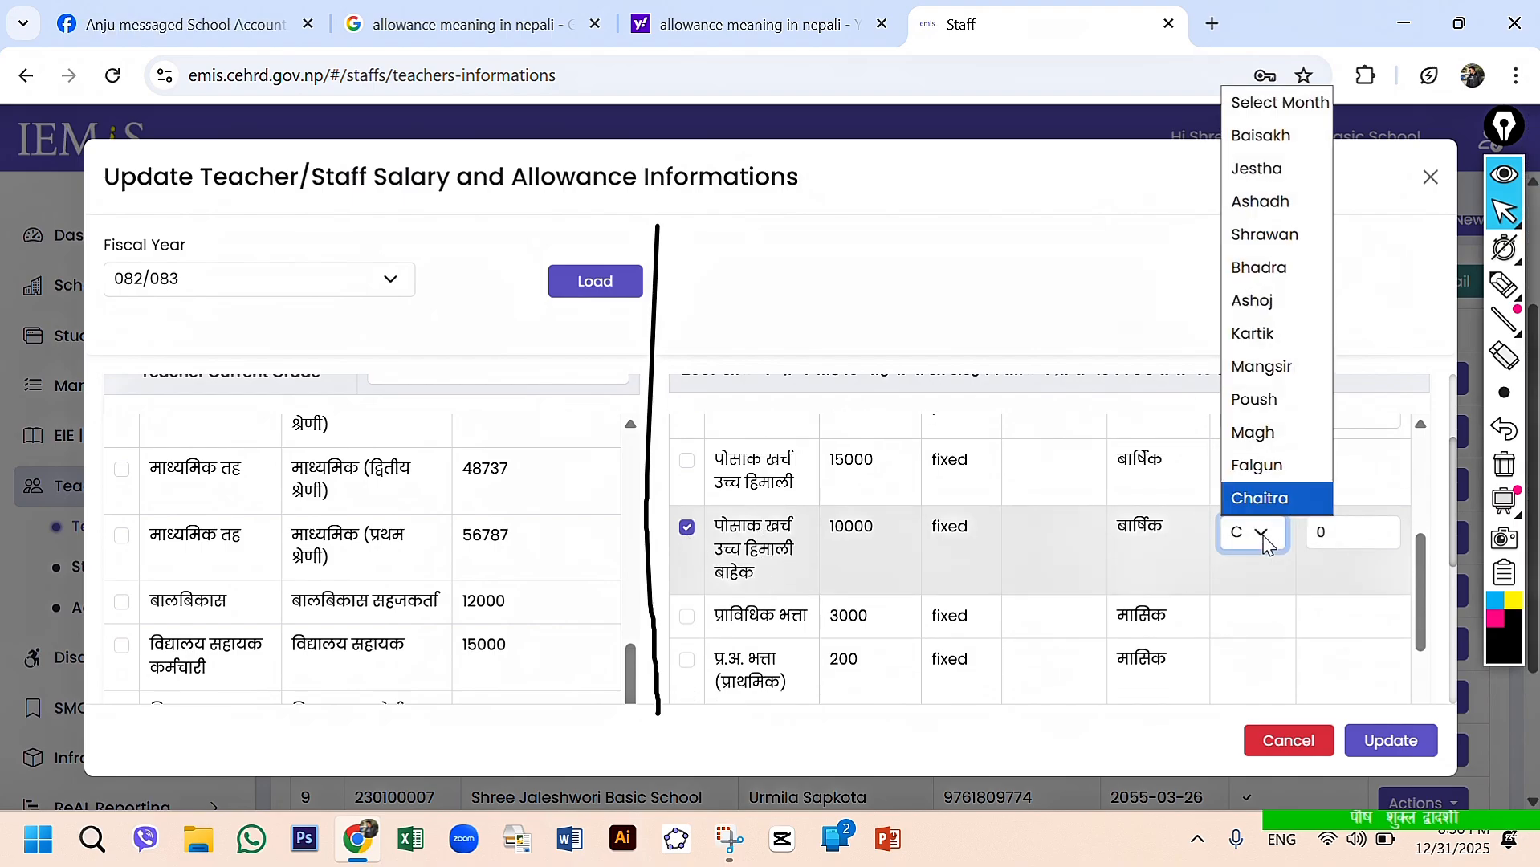
{"action": "left_click", "coordinate": [1262, 540]}
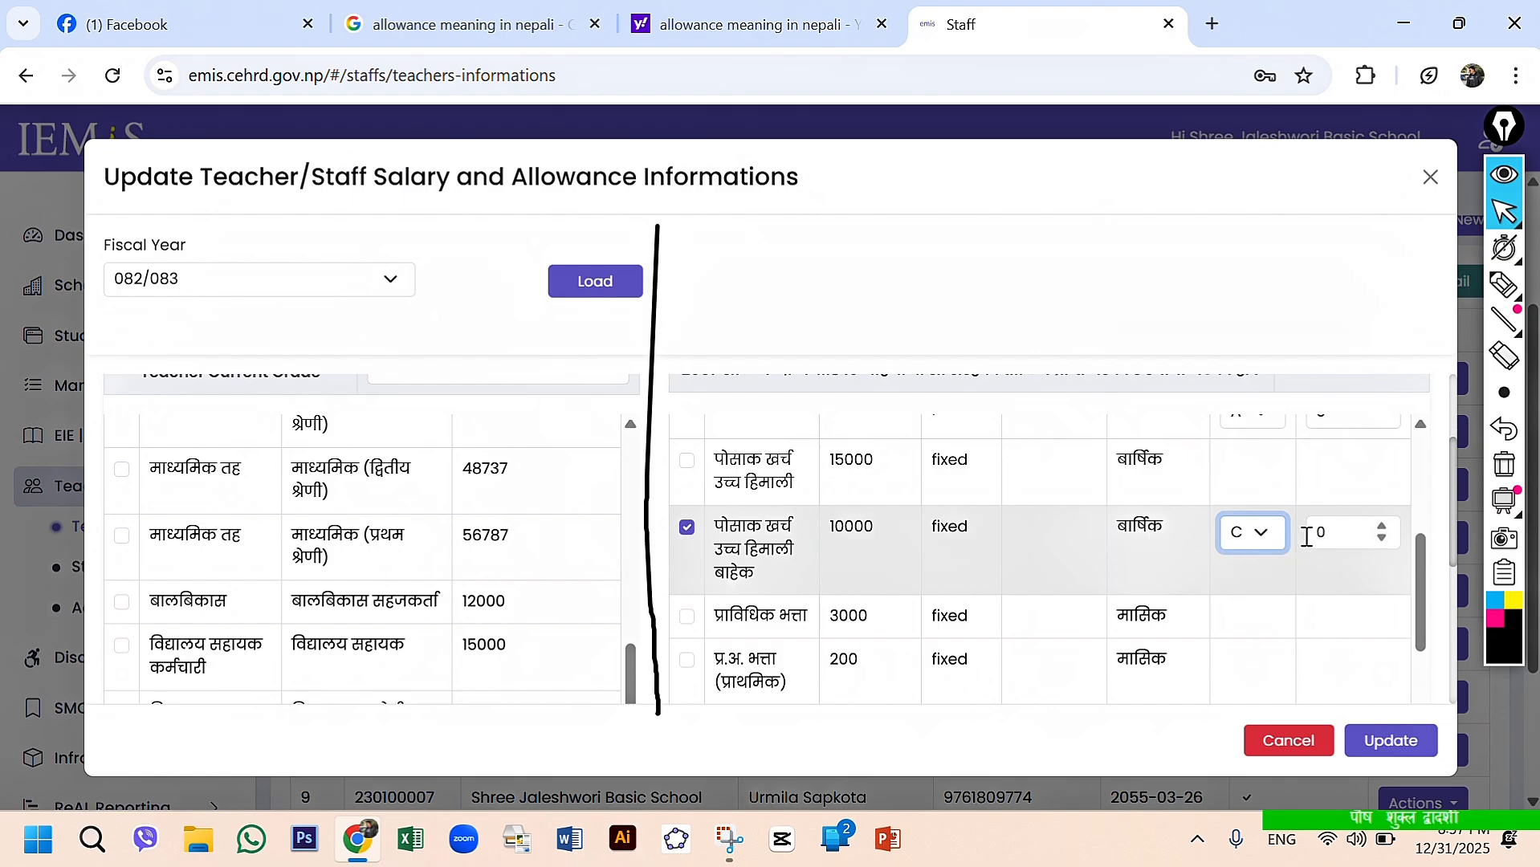
{"action": "left_click", "coordinate": [1263, 538]}
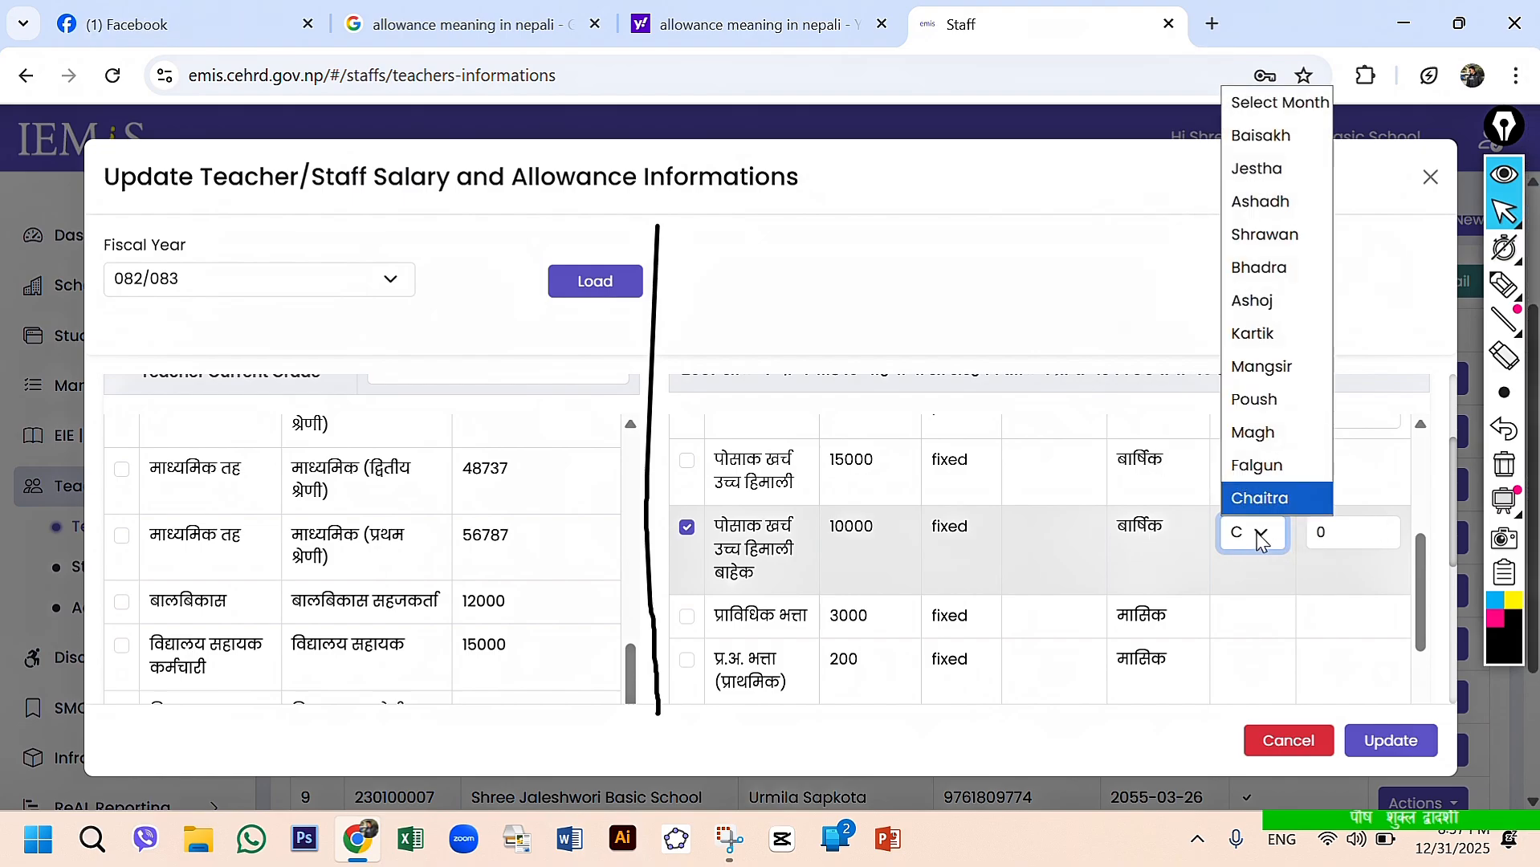
{"action": "left_click", "coordinate": [1260, 539]}
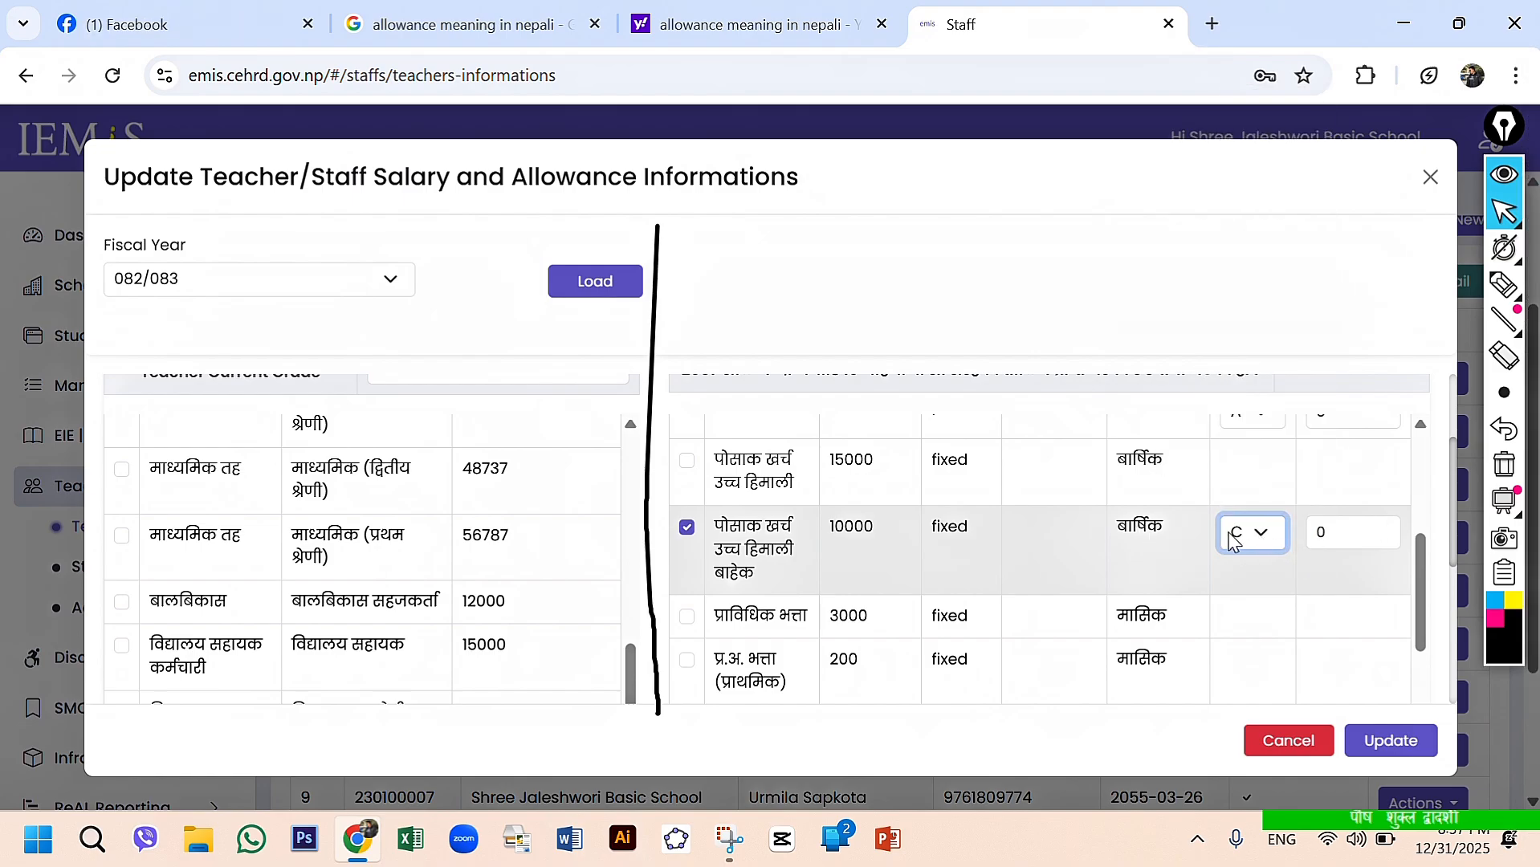
- Try enabling the प्राविधिक भत्ता and प्र.अ. भत्ता (प्राथमिक) allowances, clearing each one again
{"action": "scroll", "coordinate": [1060, 575], "scroll_direction": "down", "scroll_amount": 2}
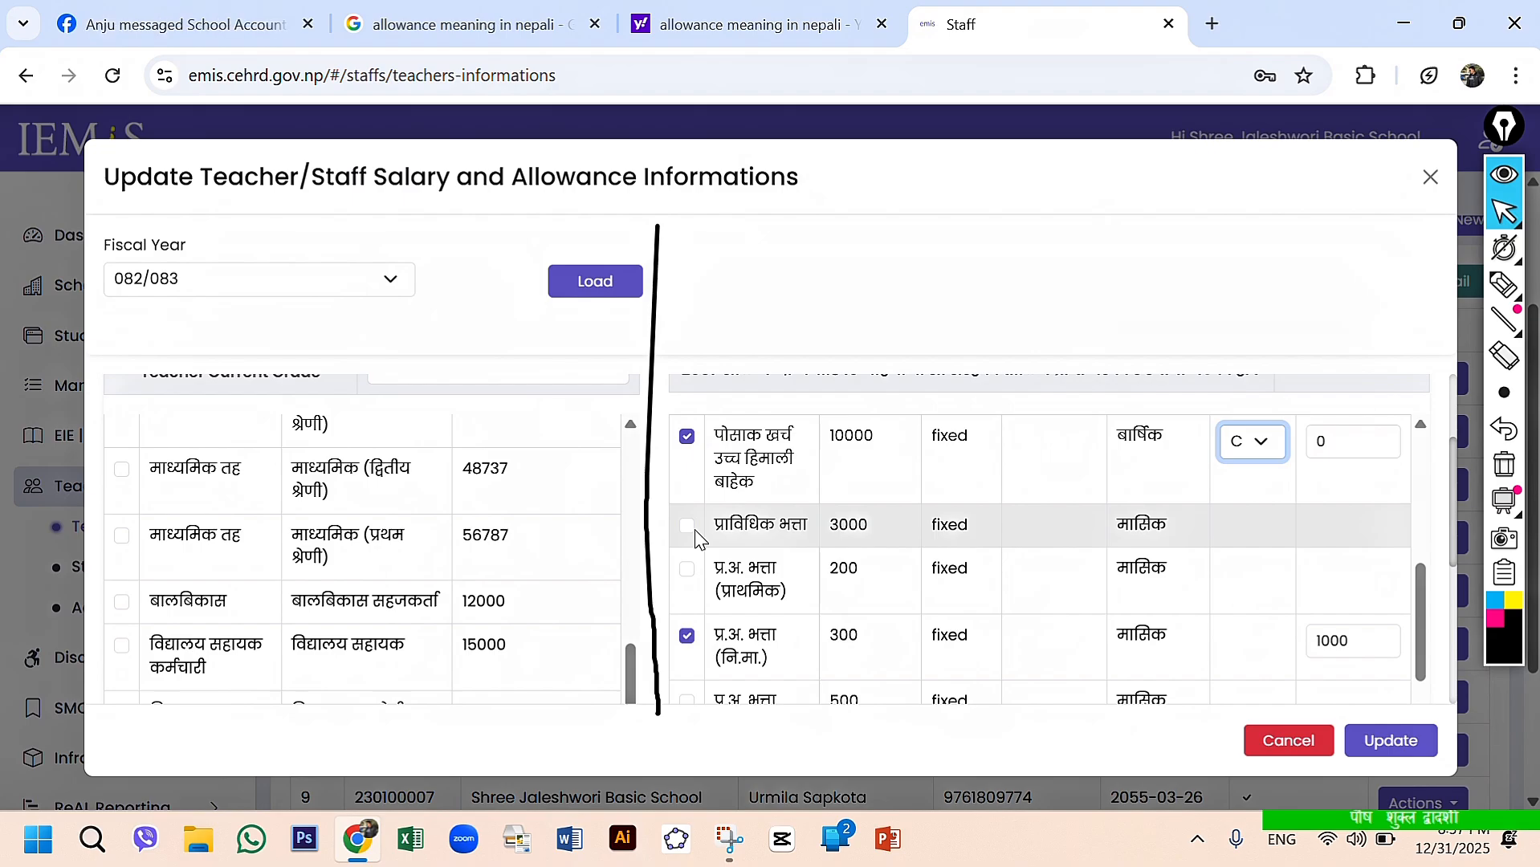
{"action": "scroll", "coordinate": [696, 540], "scroll_direction": "down", "scroll_amount": 1}
{"action": "scroll", "coordinate": [697, 534], "scroll_direction": "down", "scroll_amount": 1}
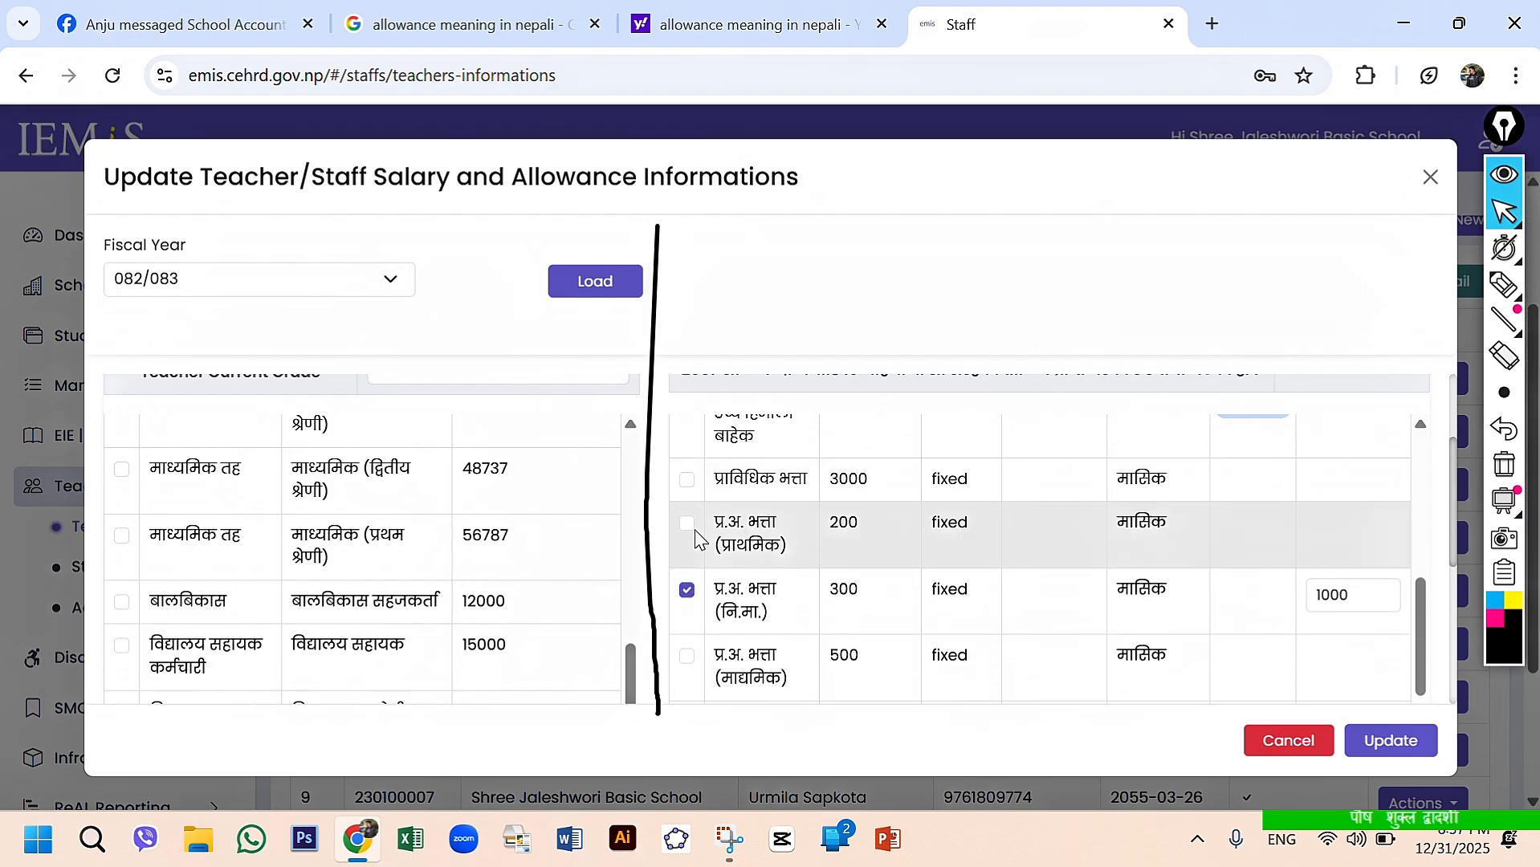
{"action": "left_click", "coordinate": [688, 481]}
{"action": "left_click", "coordinate": [692, 482]}
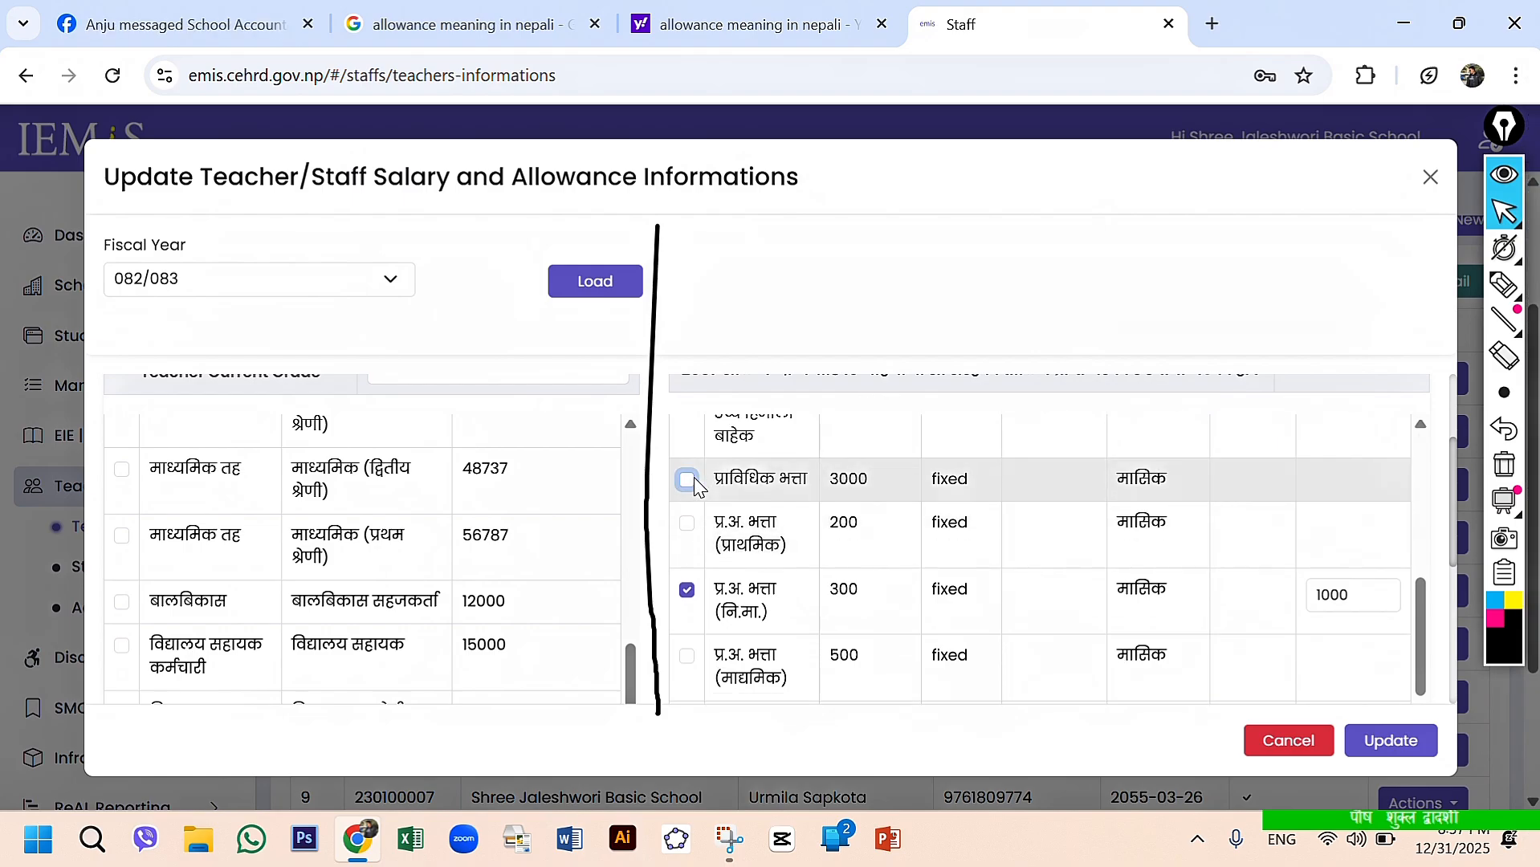
{"action": "scroll", "coordinate": [756, 544], "scroll_direction": "down", "scroll_amount": 1}
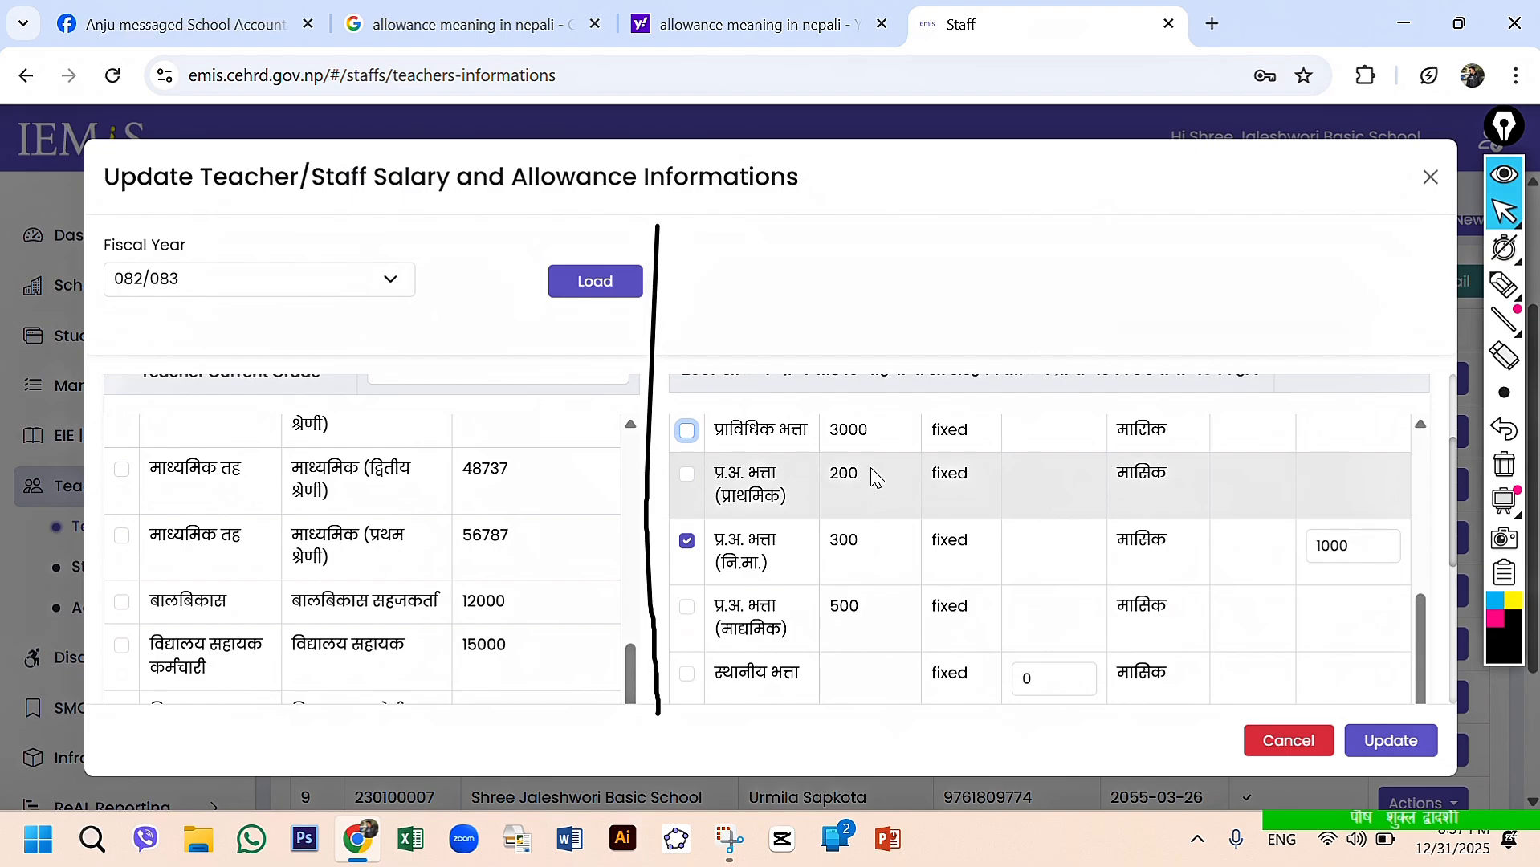
{"action": "left_click", "coordinate": [688, 479]}
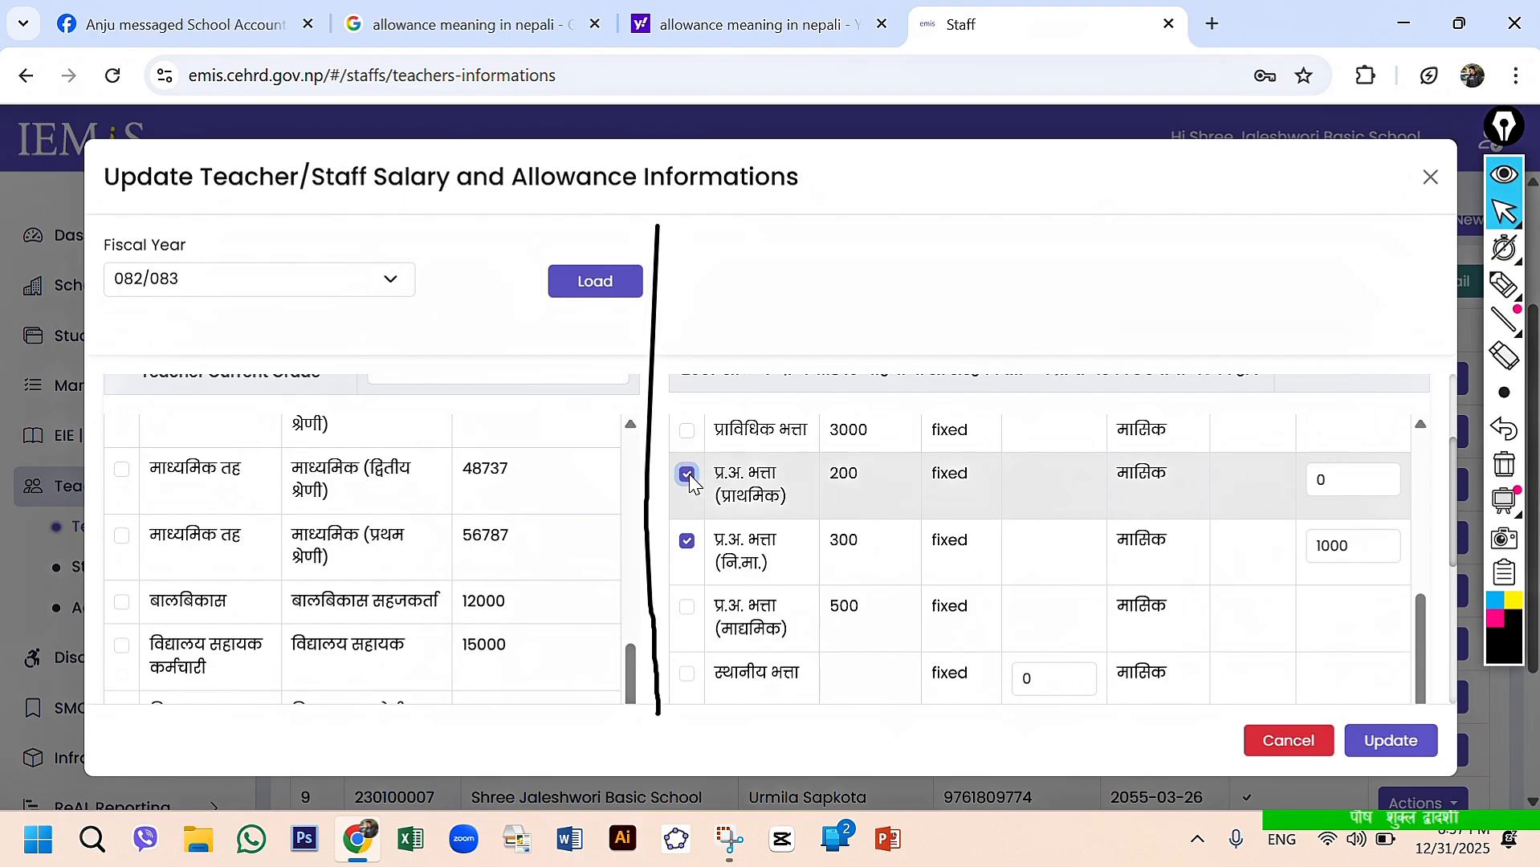
{"action": "left_click", "coordinate": [688, 476]}
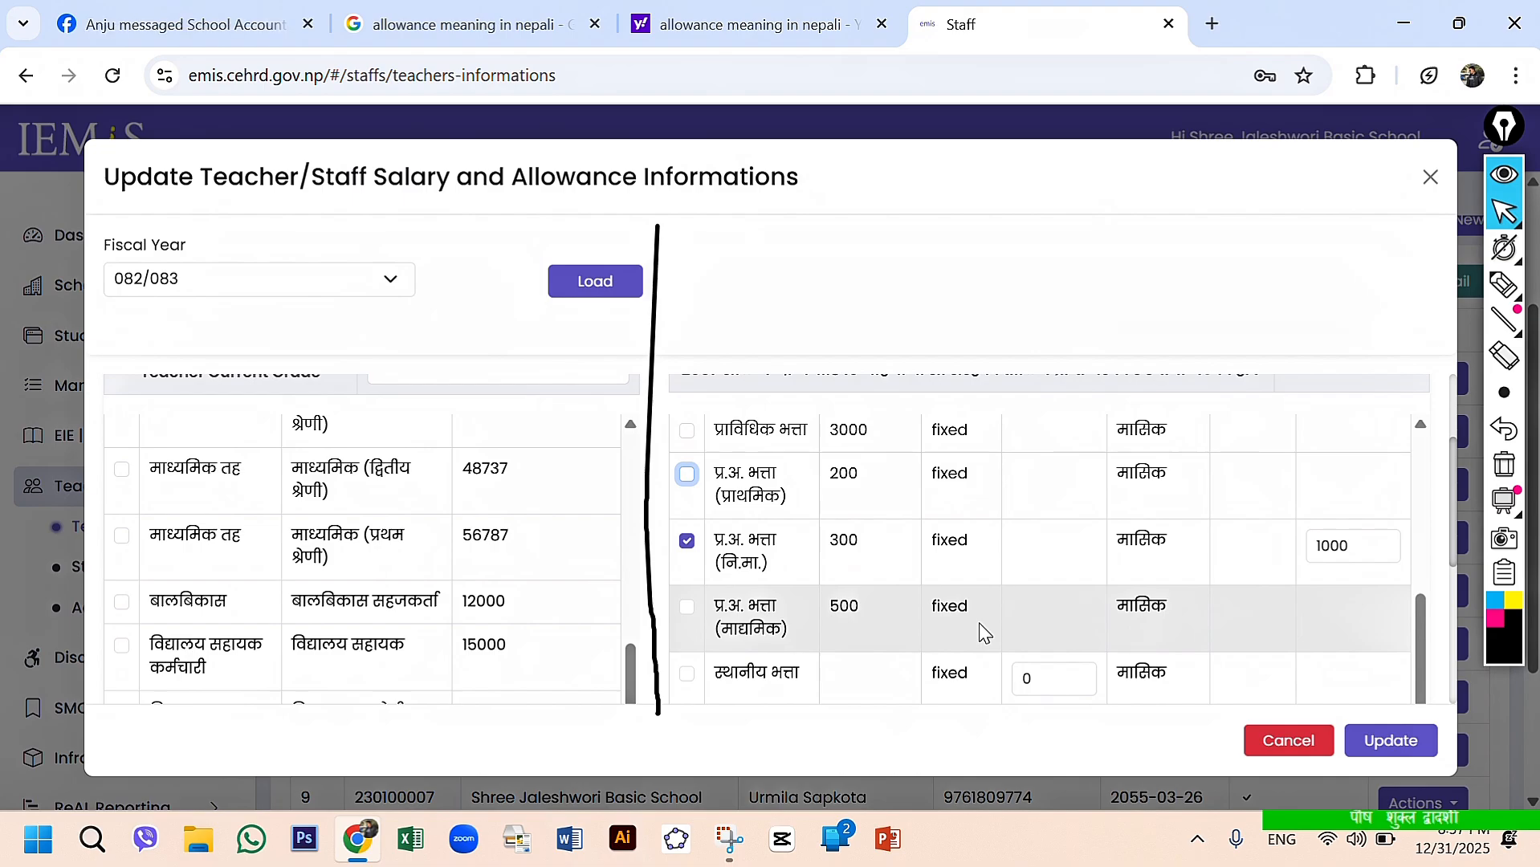
- Examine the प्र.अ. भत्ता (नि.मा.) row's Local Level Allowance amount against the Allowance Setting Setup column headings
{"action": "scroll", "coordinate": [984, 634], "scroll_direction": "up", "scroll_amount": 1}
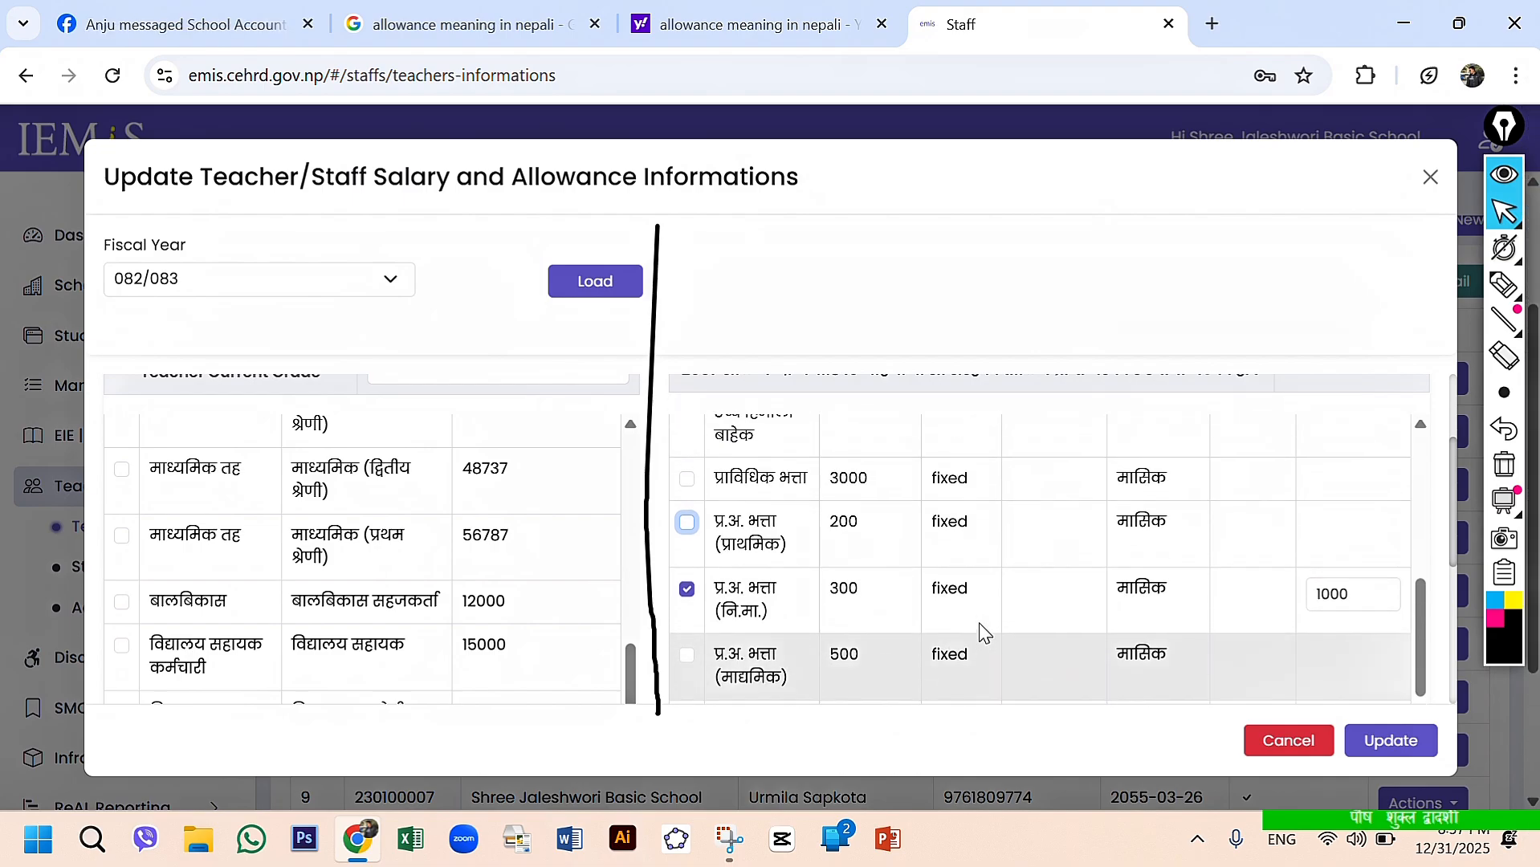
{"action": "left_click", "coordinate": [1350, 578]}
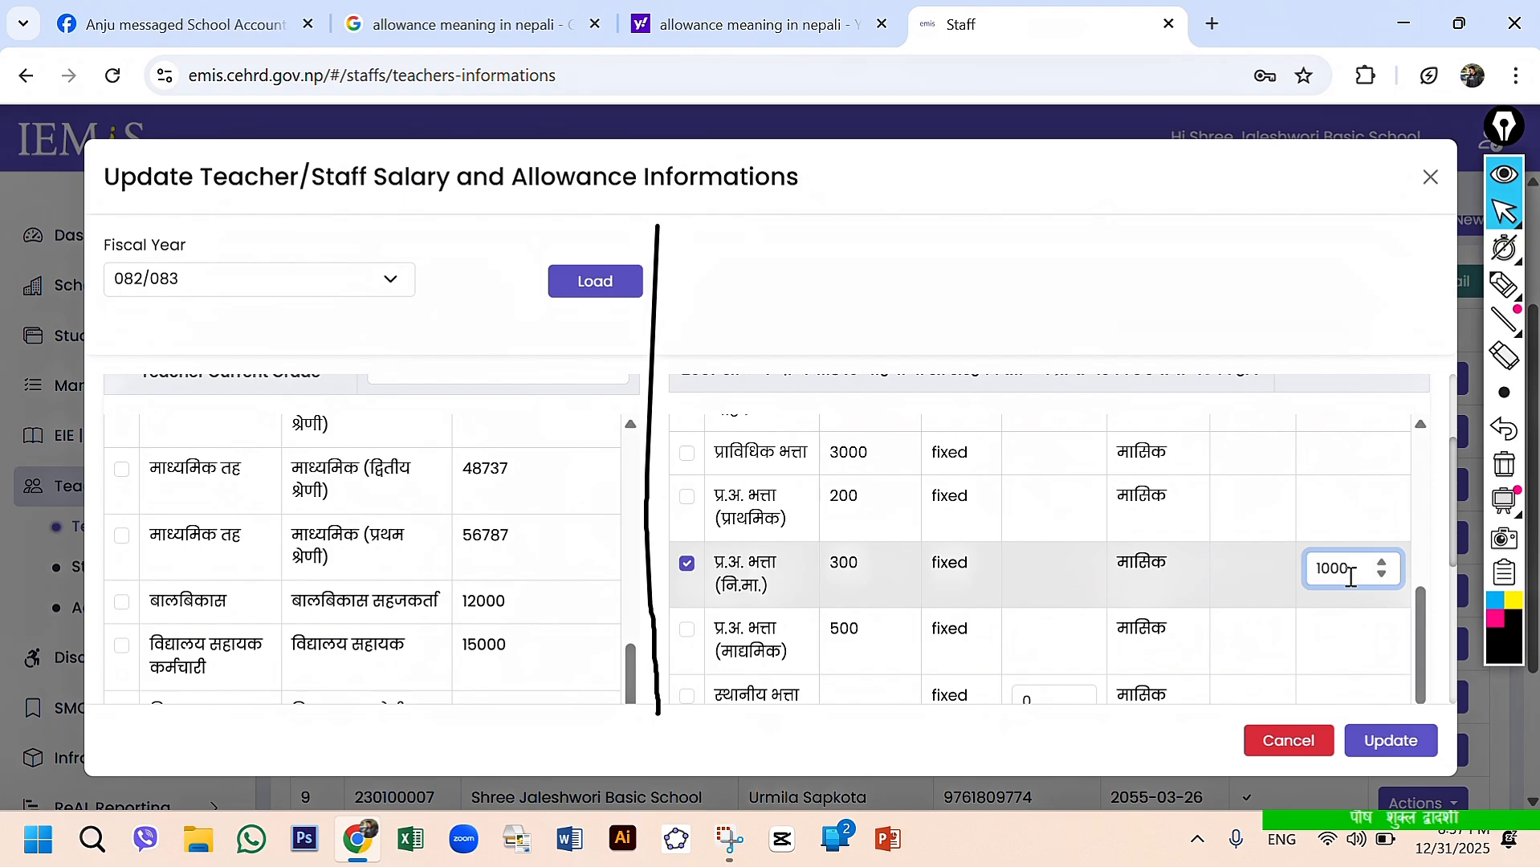
{"action": "left_click_drag", "start_coordinate": [1421, 638], "coordinate": [1421, 450]}
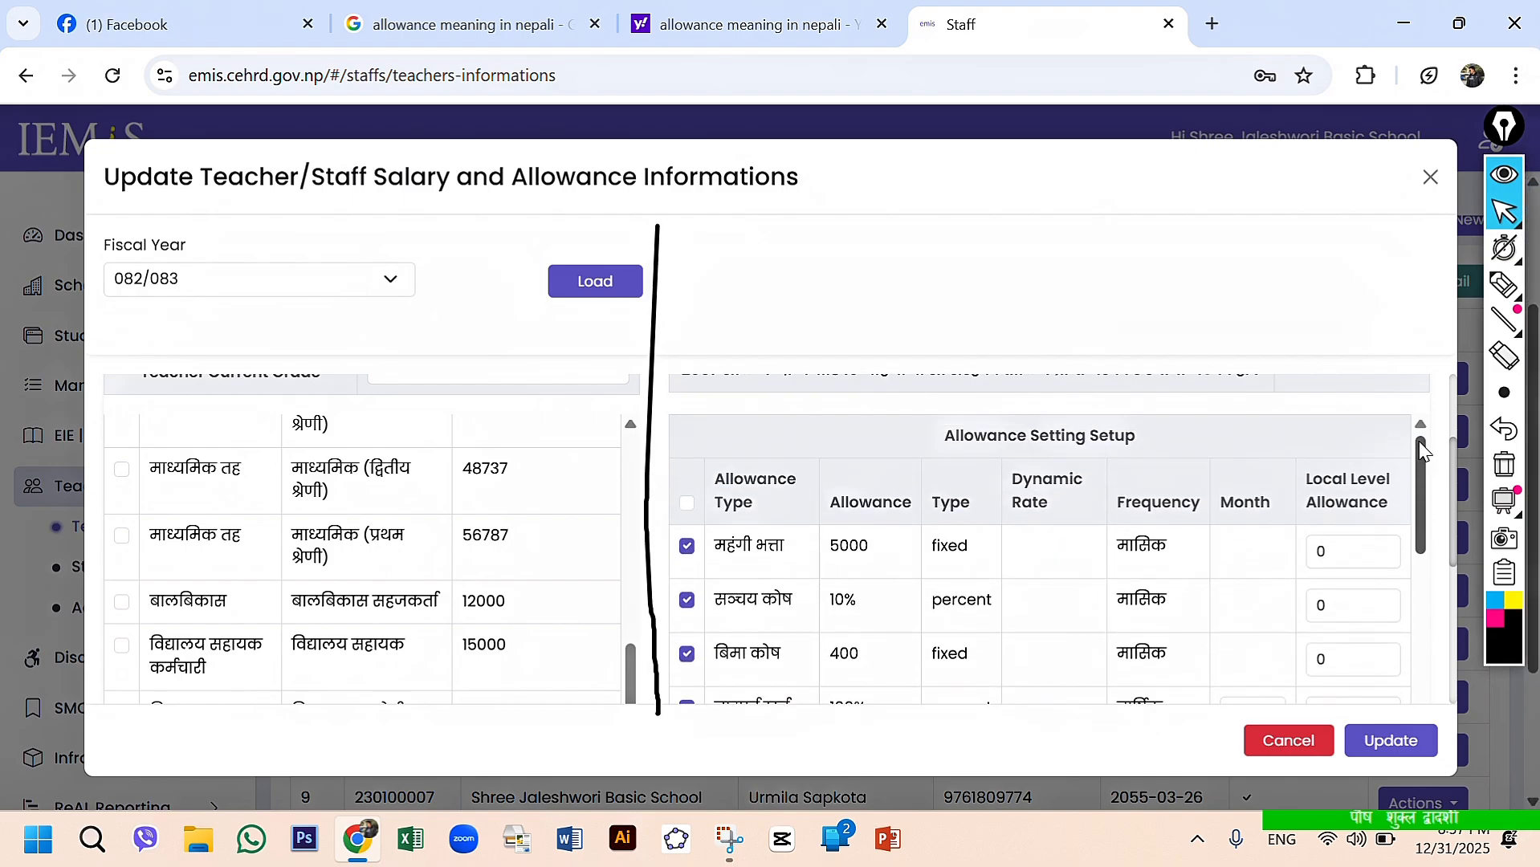
{"action": "left_click_drag", "start_coordinate": [1419, 458], "coordinate": [1421, 616]}
{"action": "left_click", "coordinate": [1359, 573]}
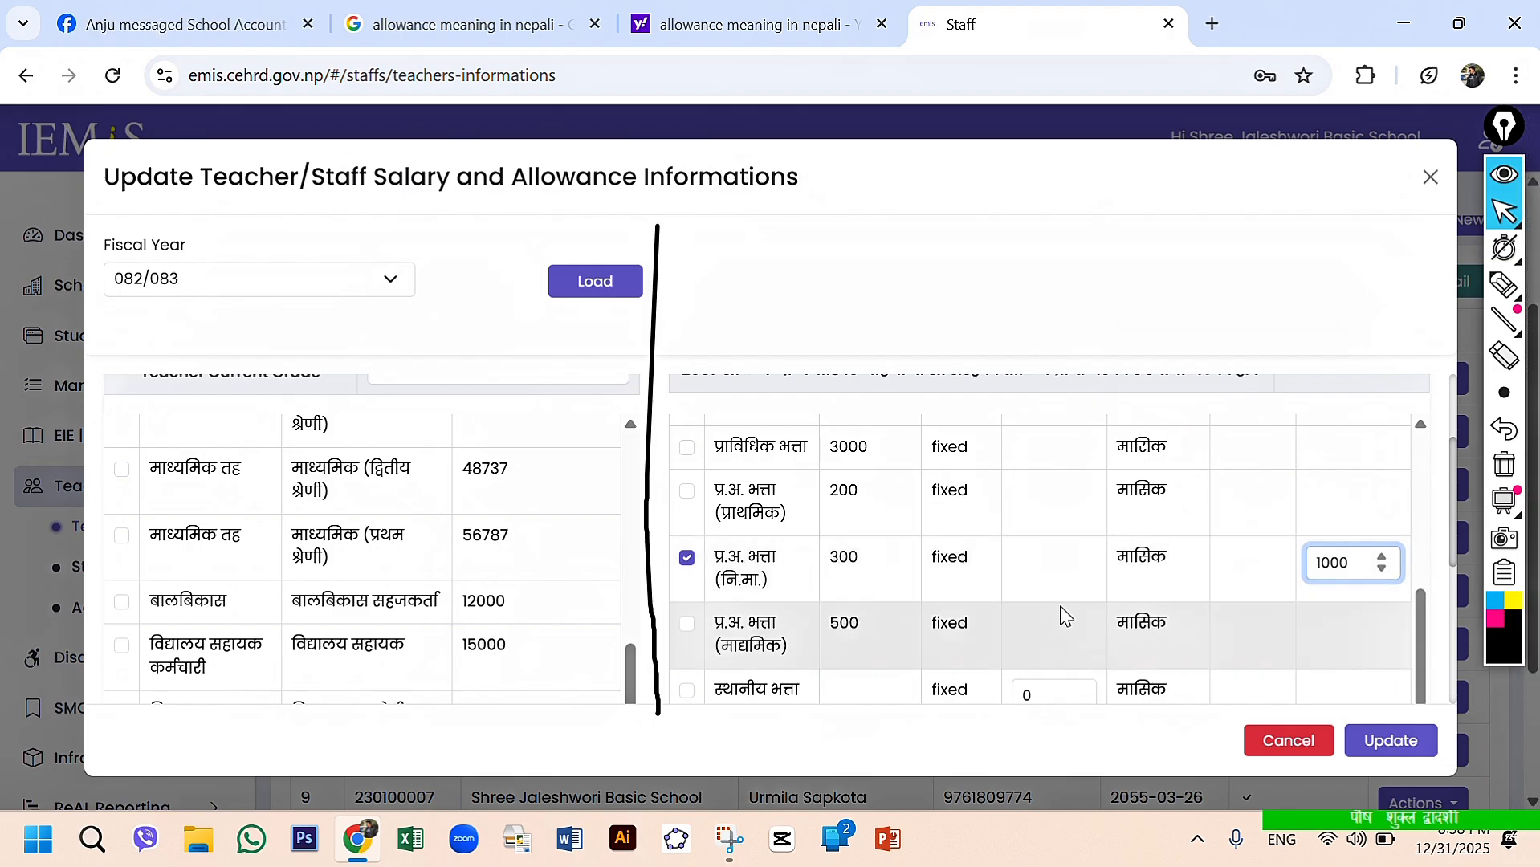
{"action": "scroll", "coordinate": [1061, 610], "scroll_direction": "down", "scroll_amount": 1}
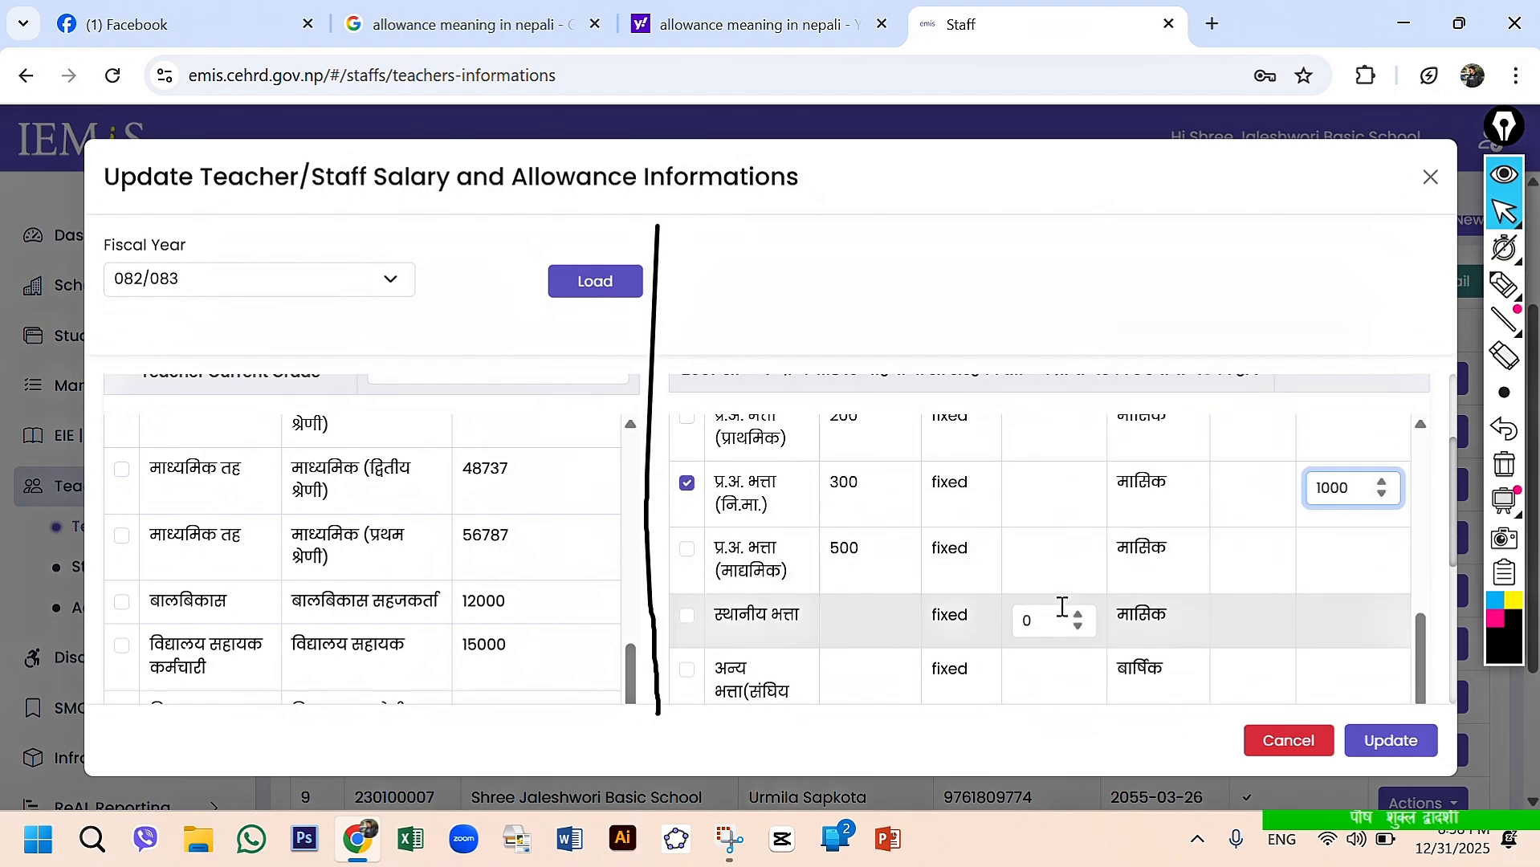
{"action": "double_click", "coordinate": [1352, 490]}
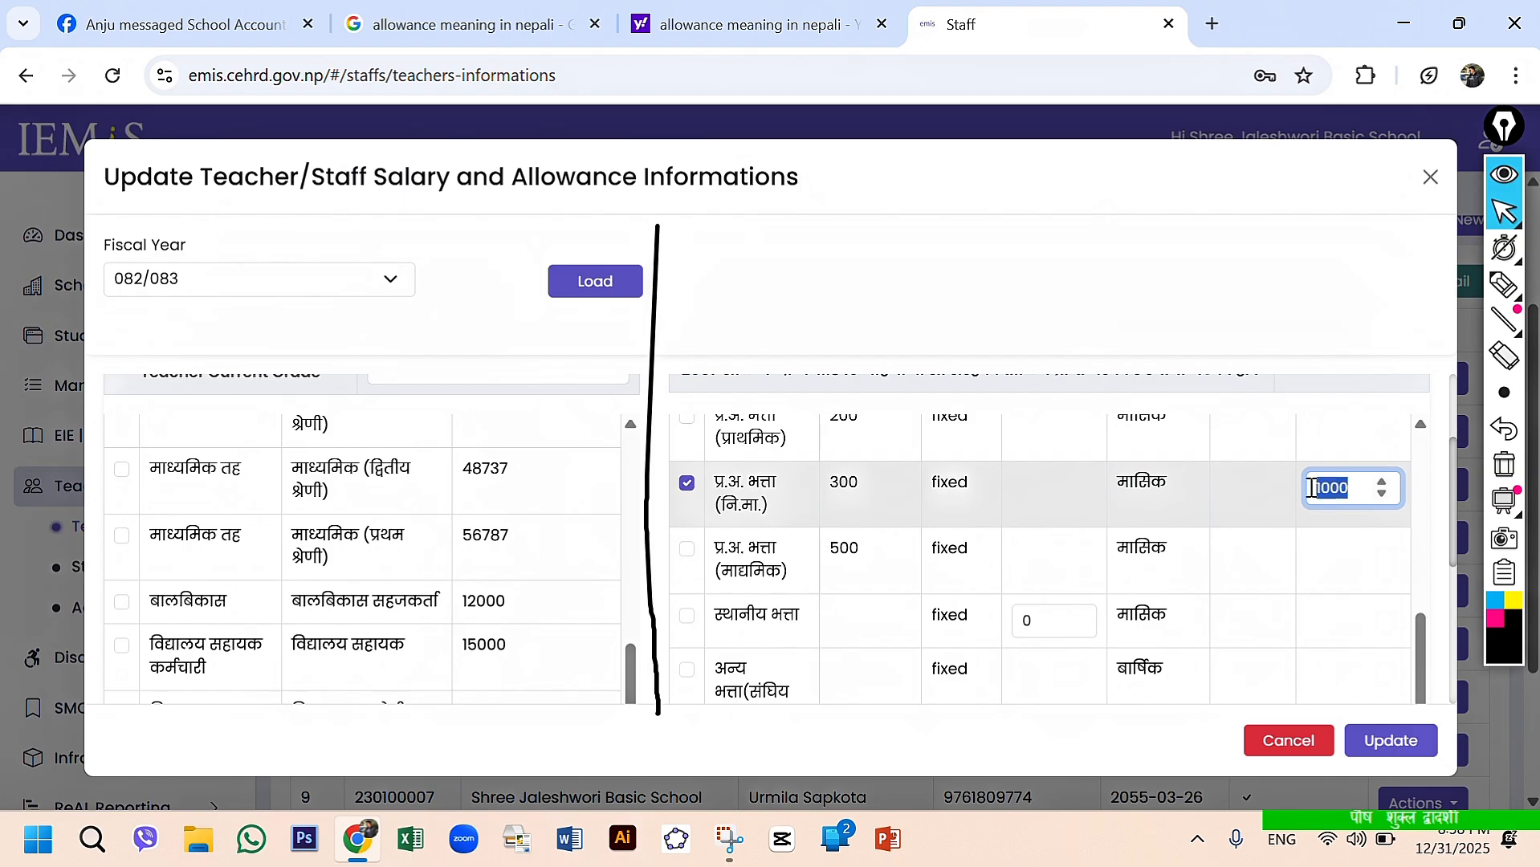
- Circle the salary and funded amount half with the pen, outline the allowance half with two lines, and clear all drawings
{"action": "scroll", "coordinate": [464, 566], "scroll_direction": "down", "scroll_amount": 5}
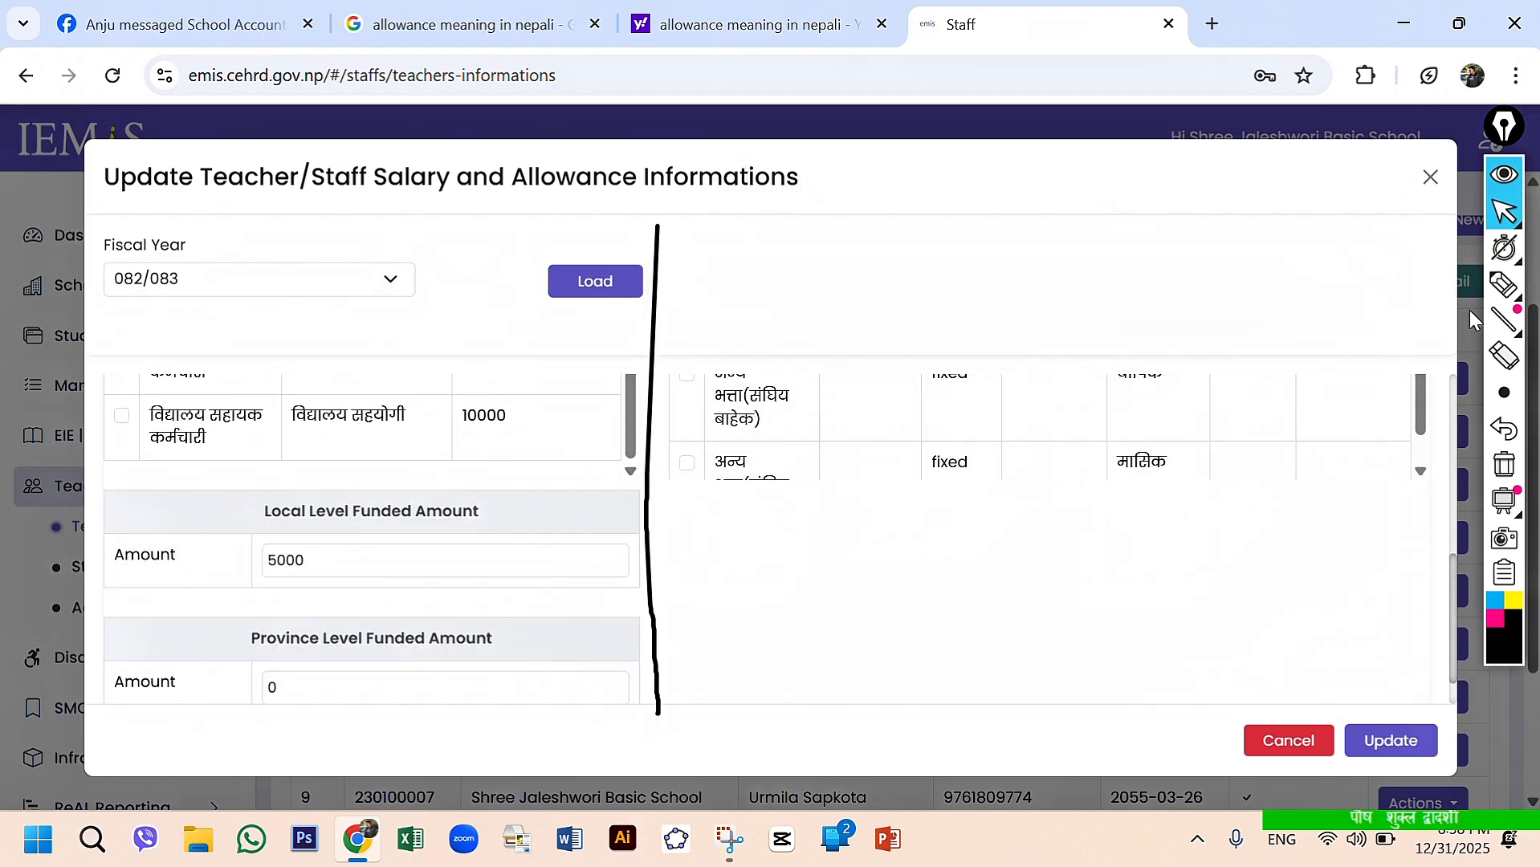
{"action": "left_click", "coordinate": [1504, 285]}
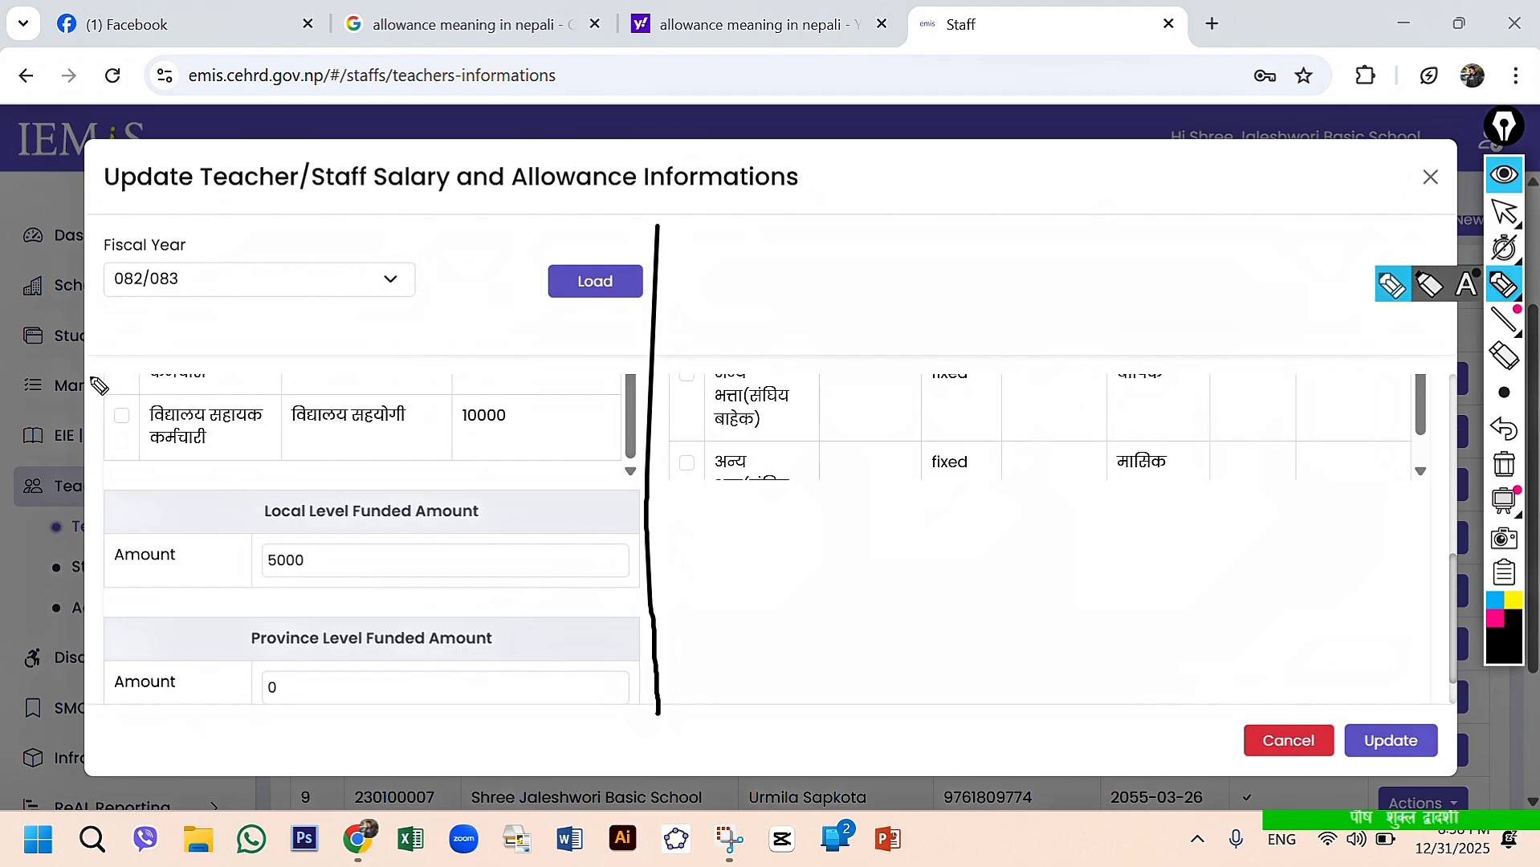
{"action": "mouse_move", "coordinate": [90, 375]}
{"action": "left_mouse_down"}
{"action": "mouse_move", "coordinate": [111, 771]}
{"action": "mouse_move", "coordinate": [558, 751]}
{"action": "mouse_move", "coordinate": [556, 424]}
{"action": "mouse_move", "coordinate": [109, 416]}
{"action": "left_mouse_up"}
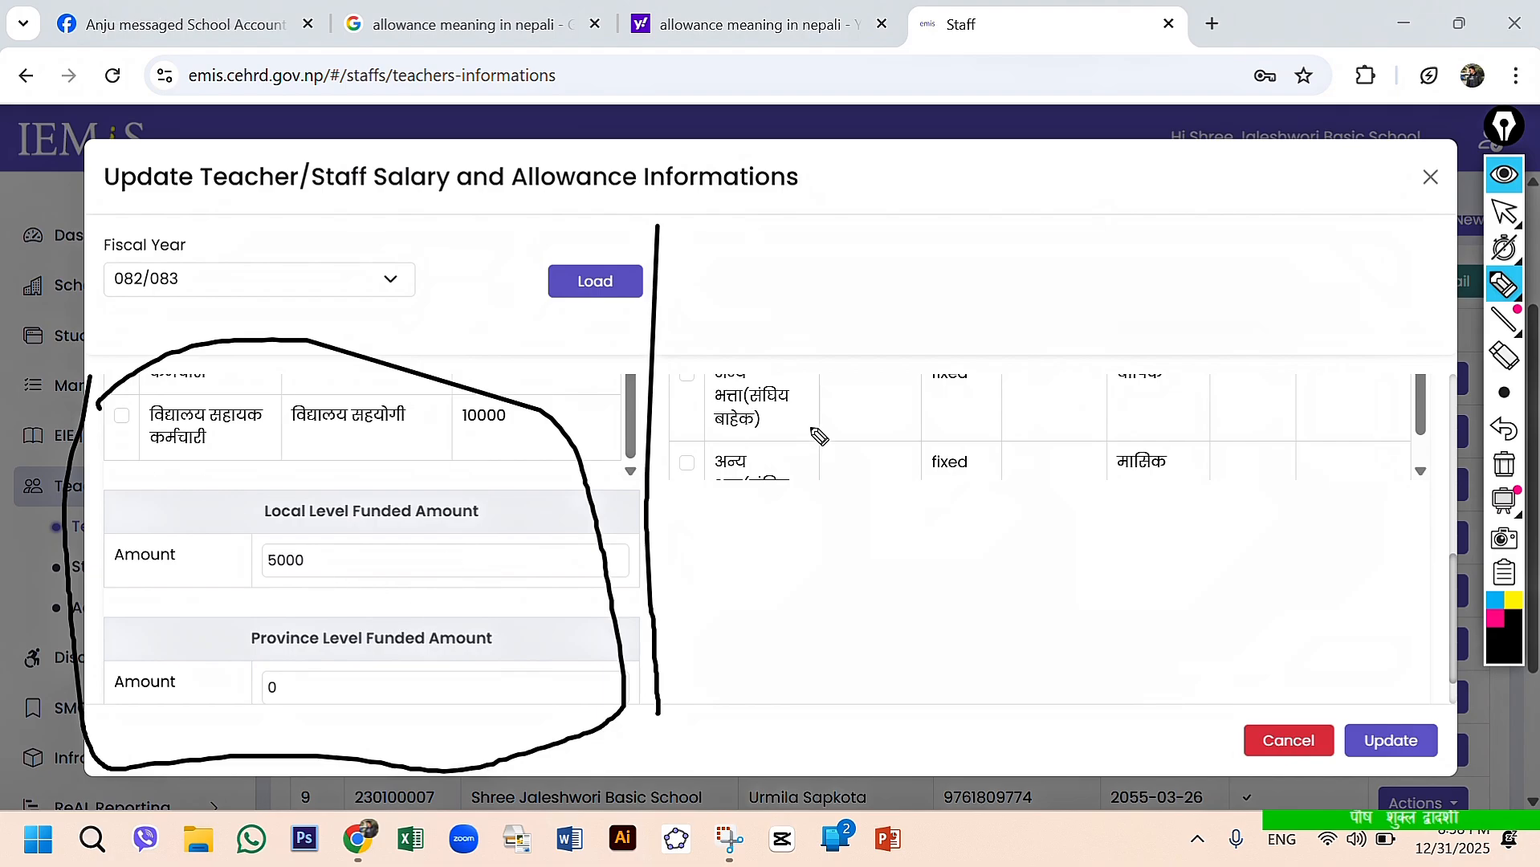
{"action": "left_click_drag", "start_coordinate": [698, 282], "coordinate": [699, 673]}
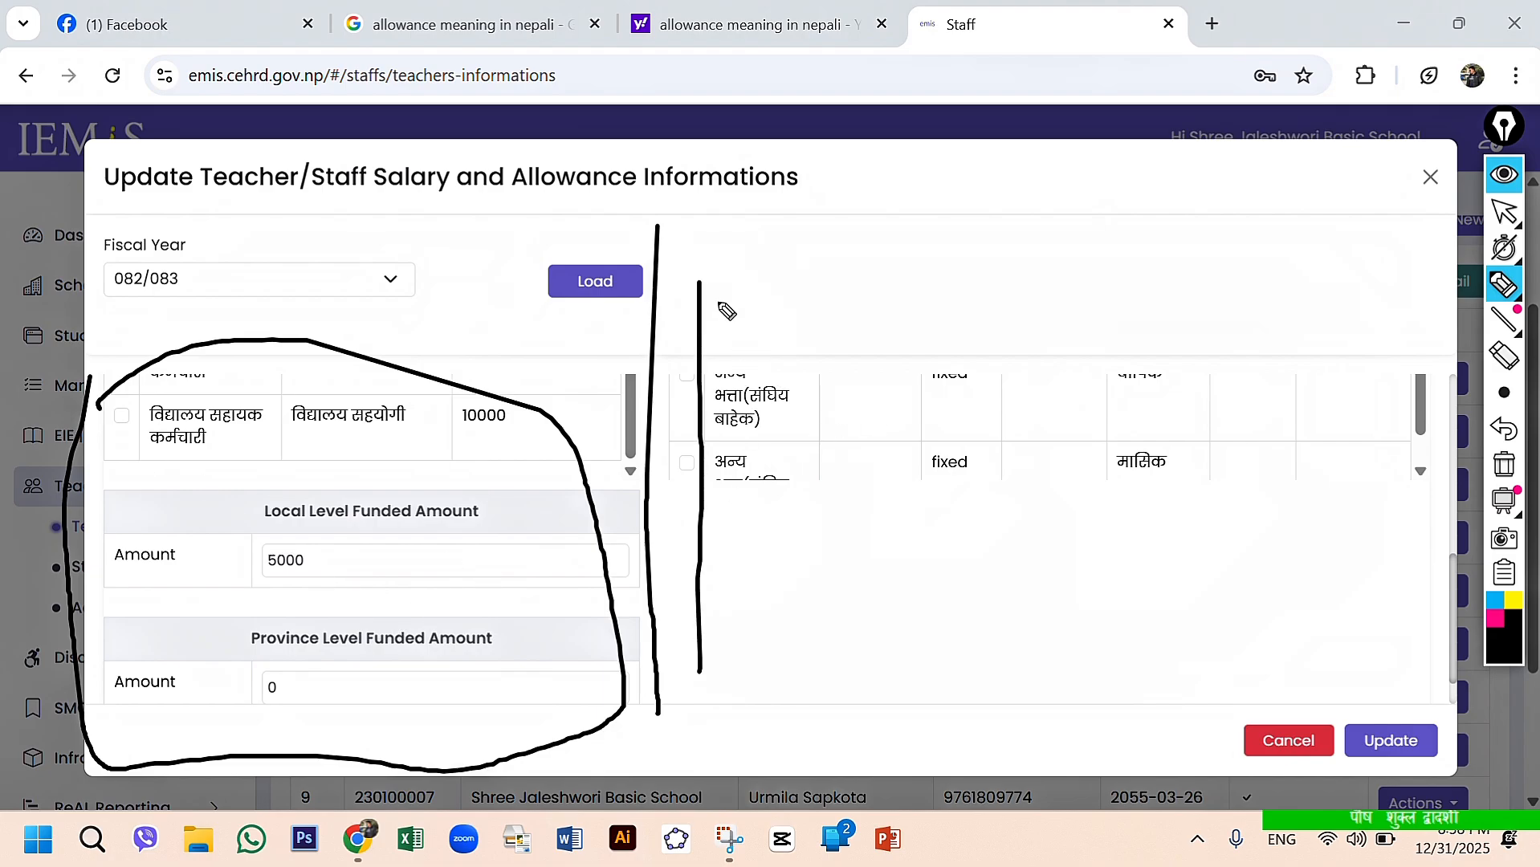
{"action": "left_click_drag", "start_coordinate": [707, 275], "coordinate": [1377, 299]}
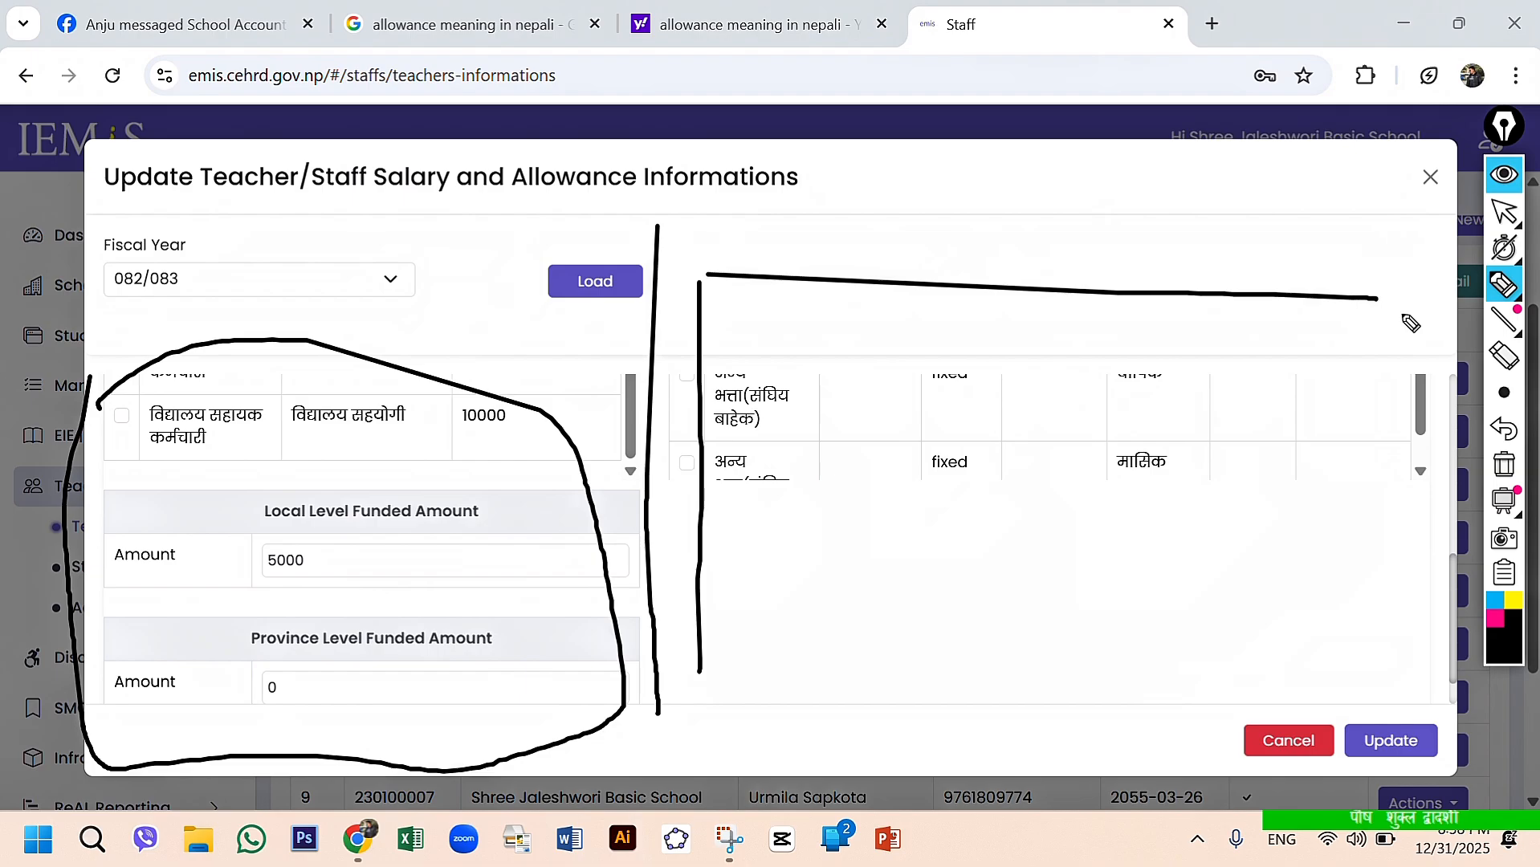
{"action": "left_click", "coordinate": [1504, 464]}
{"action": "left_click", "coordinate": [1504, 212]}
- Raise the Local Level Allowance of प्र.अ. भत्ता (नि.मा.) to 1001 and delete its last digit
{"action": "scroll", "coordinate": [1106, 379], "scroll_direction": "up", "scroll_amount": 8}
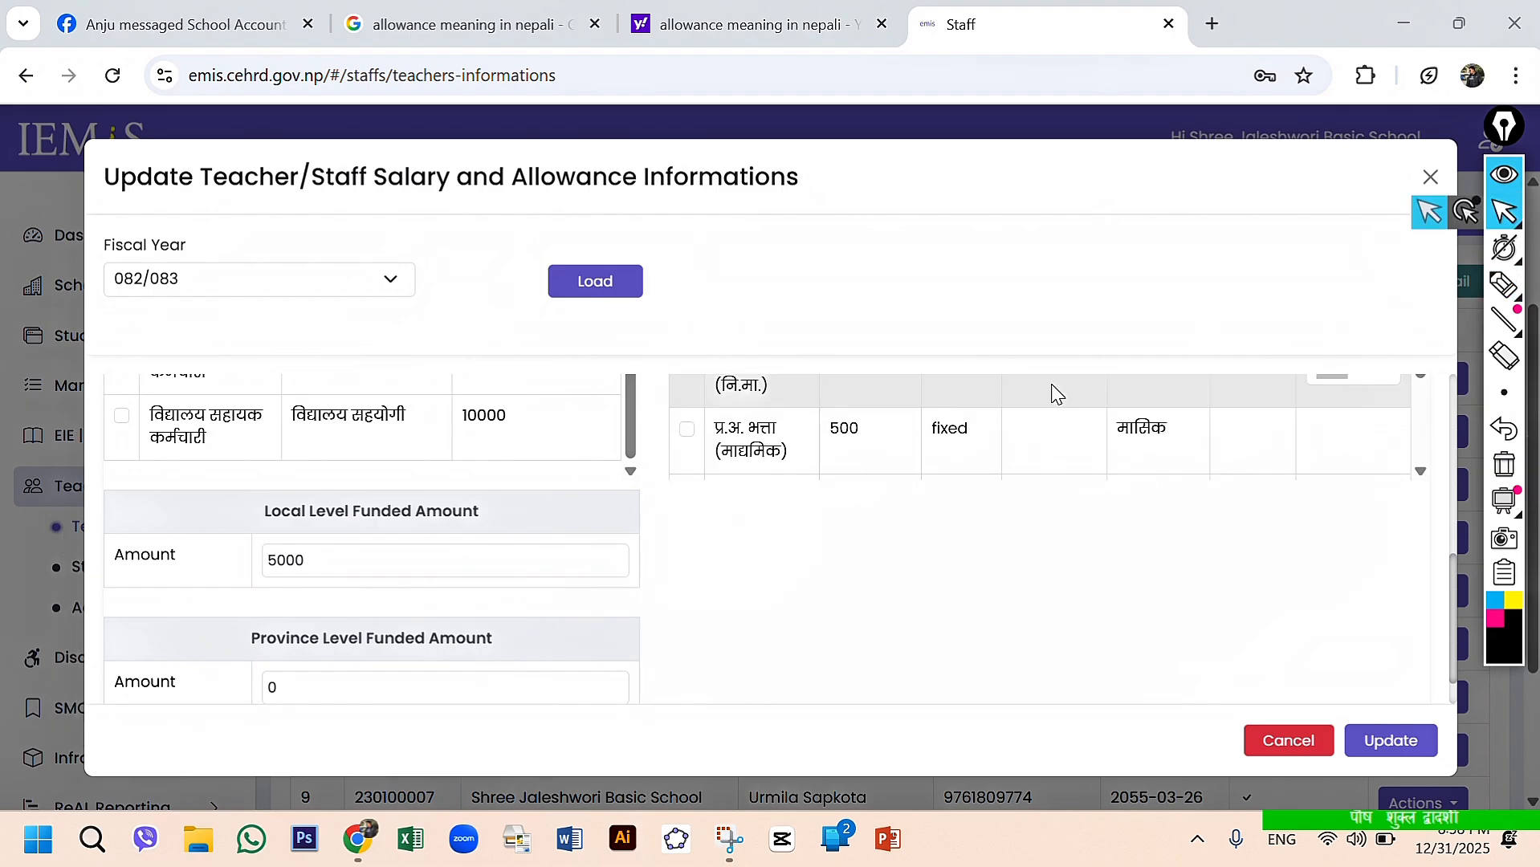
{"action": "scroll", "coordinate": [1044, 401], "scroll_direction": "up", "scroll_amount": 2}
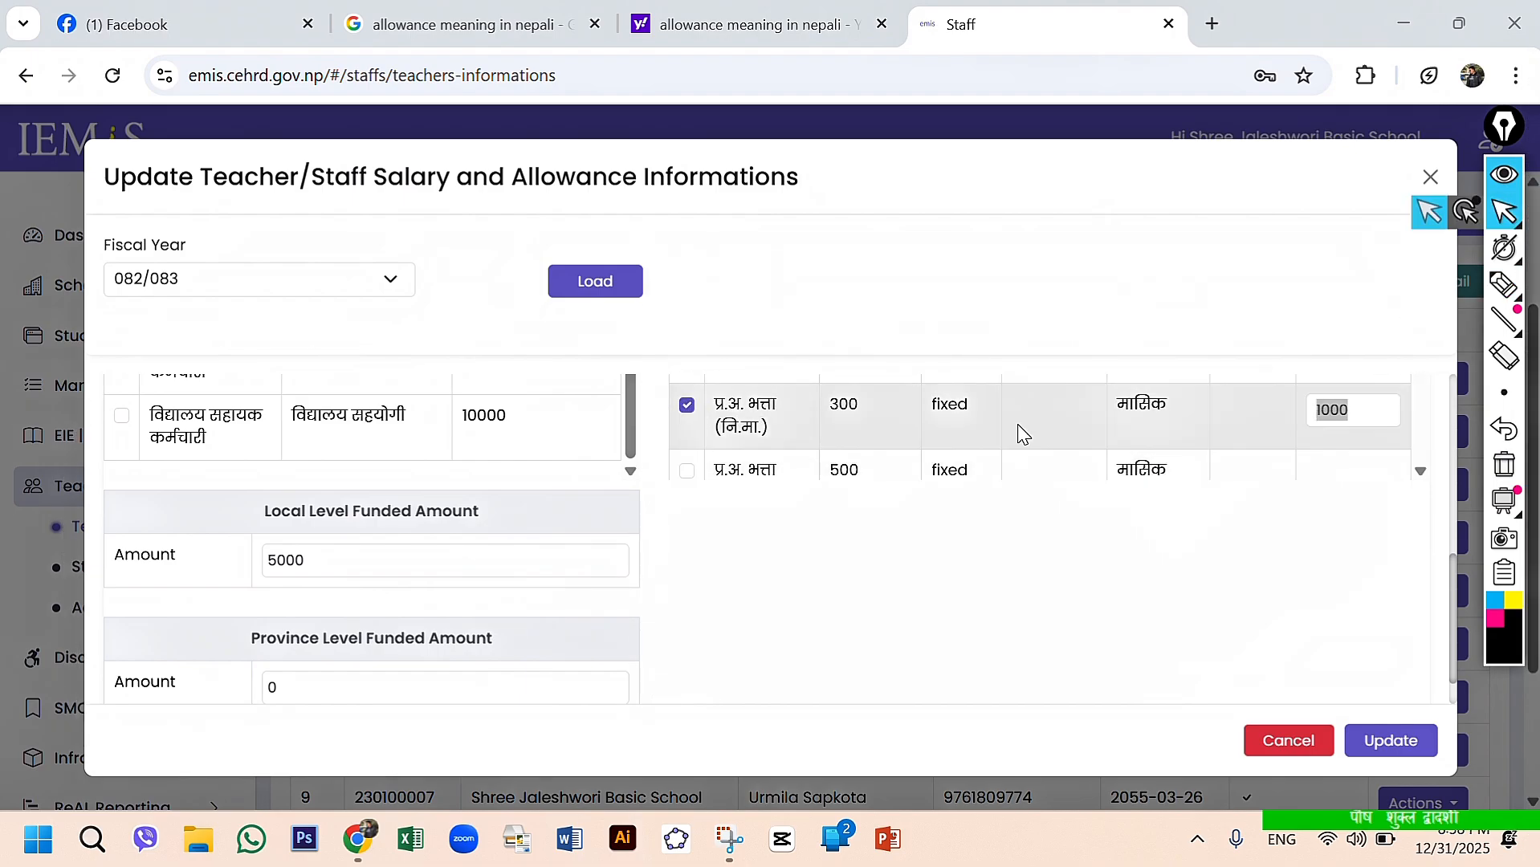
{"action": "left_click", "coordinate": [1380, 404]}
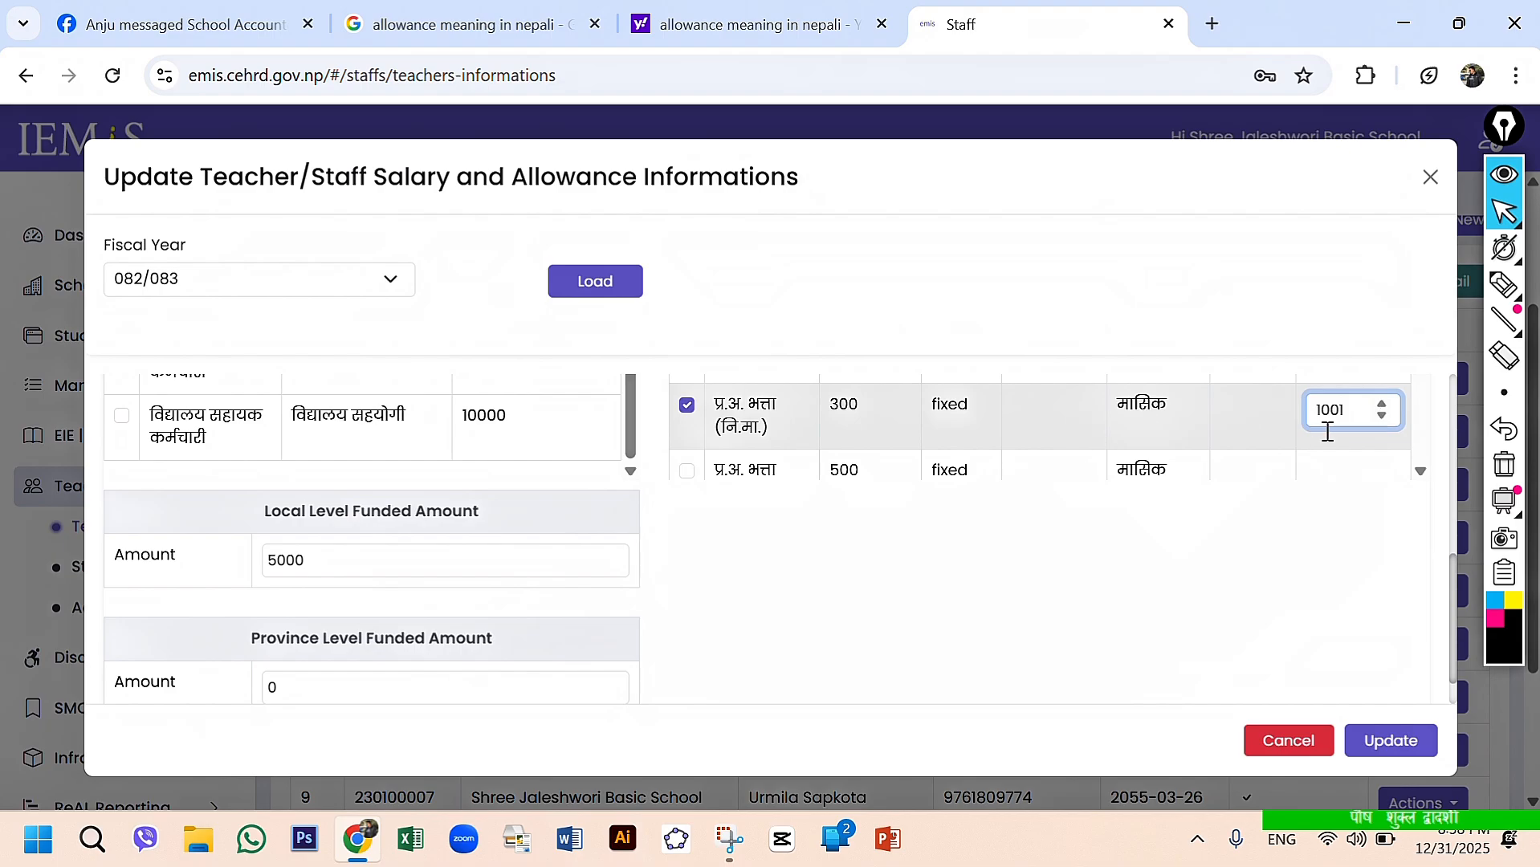
{"action": "key", "text": "BackSpace"}
- Review the monthly स्थानीय भत्ता row and its Dynamic Rate field
{"action": "scroll", "coordinate": [1328, 456], "scroll_direction": "down", "scroll_amount": 3}
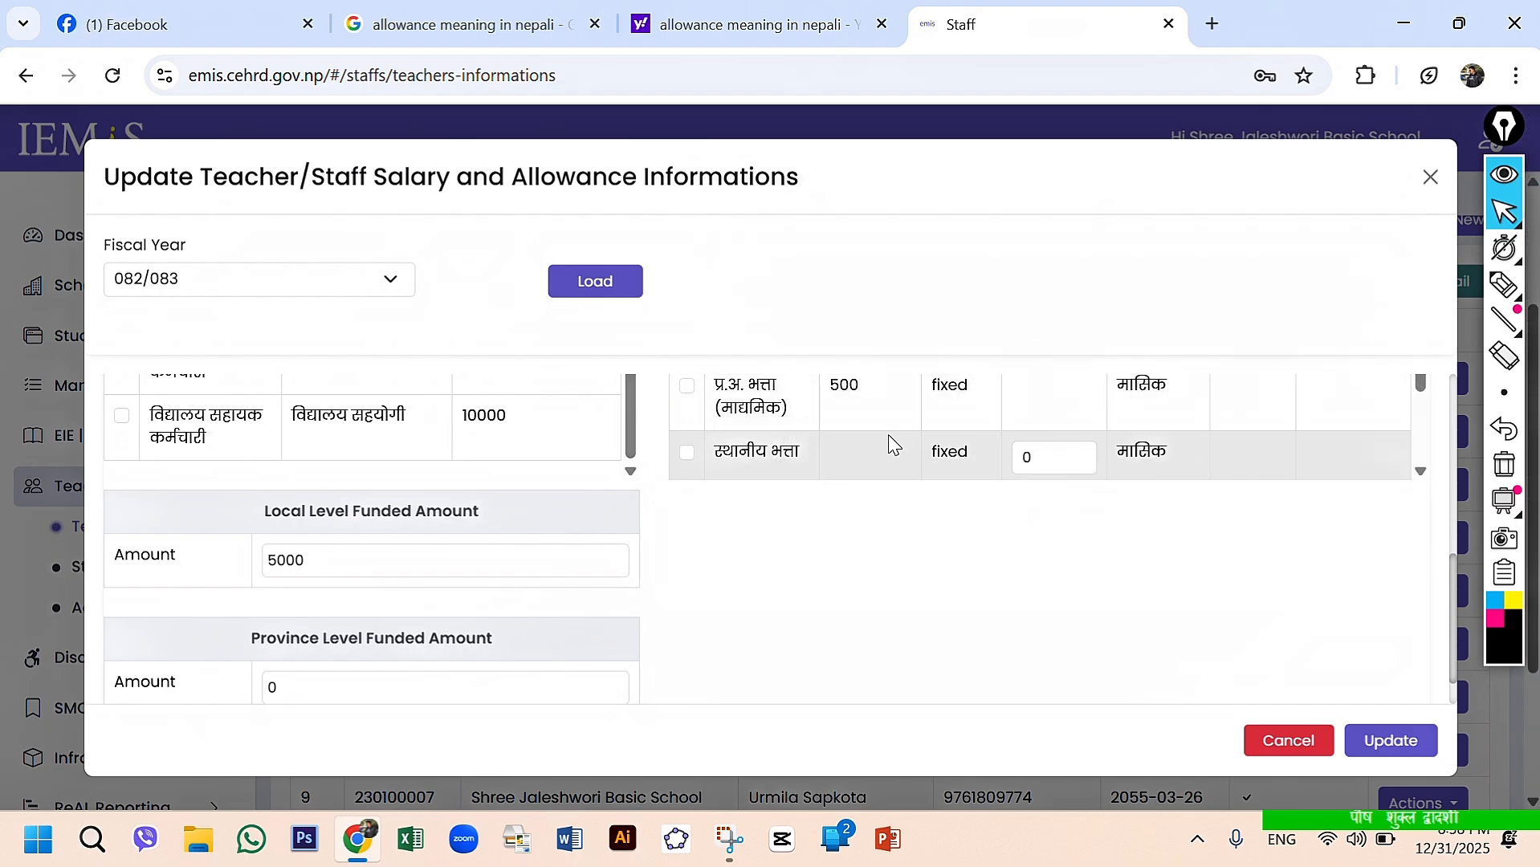
{"action": "scroll", "coordinate": [889, 444], "scroll_direction": "up", "scroll_amount": 1}
{"action": "scroll", "coordinate": [890, 444], "scroll_direction": "down", "scroll_amount": 2}
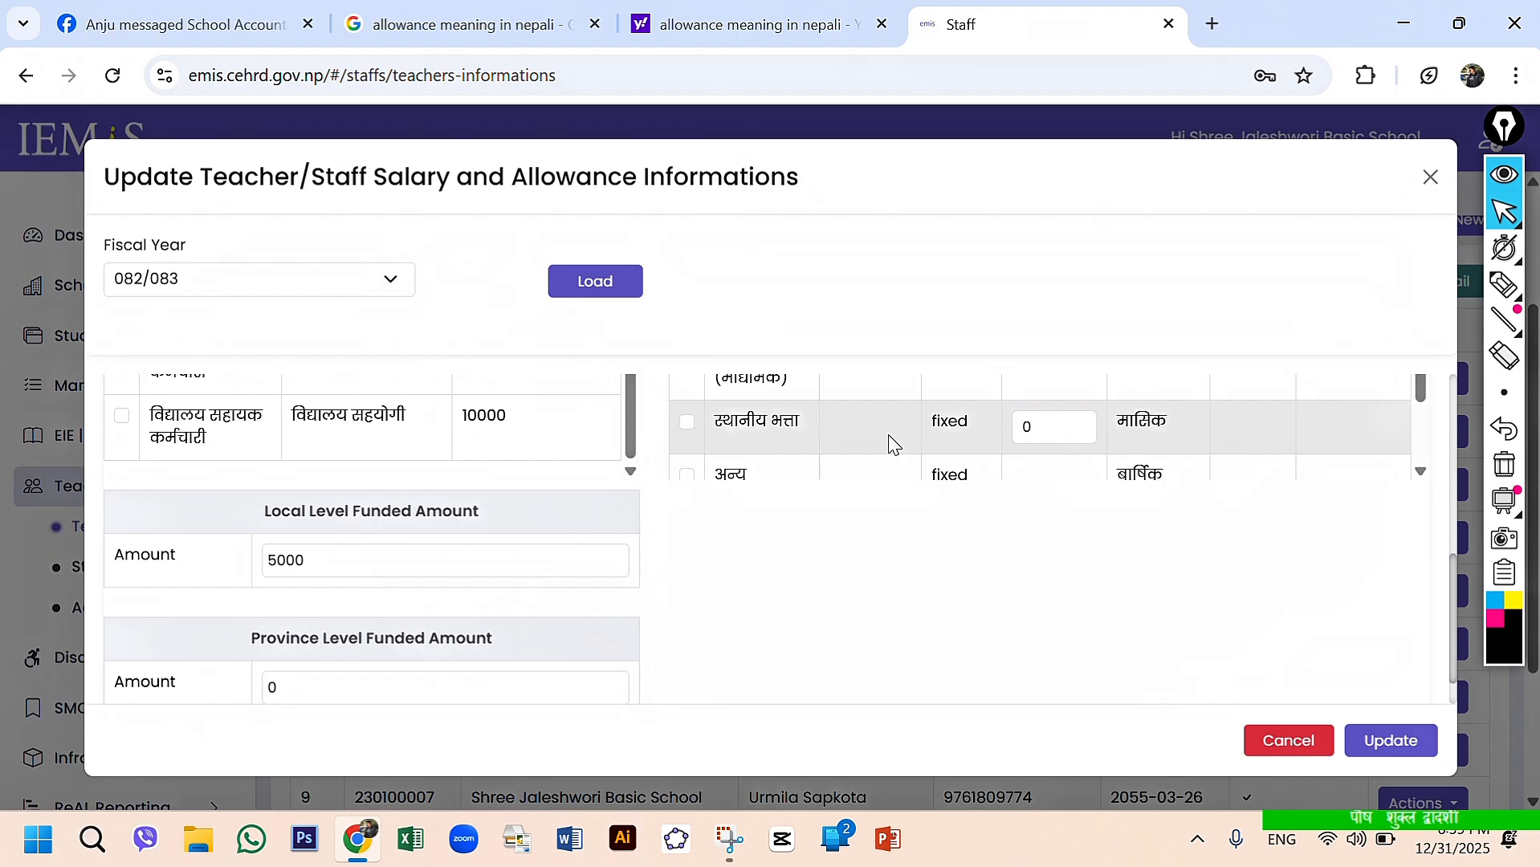
{"action": "scroll", "coordinate": [888, 444], "scroll_direction": "up", "scroll_amount": 1}
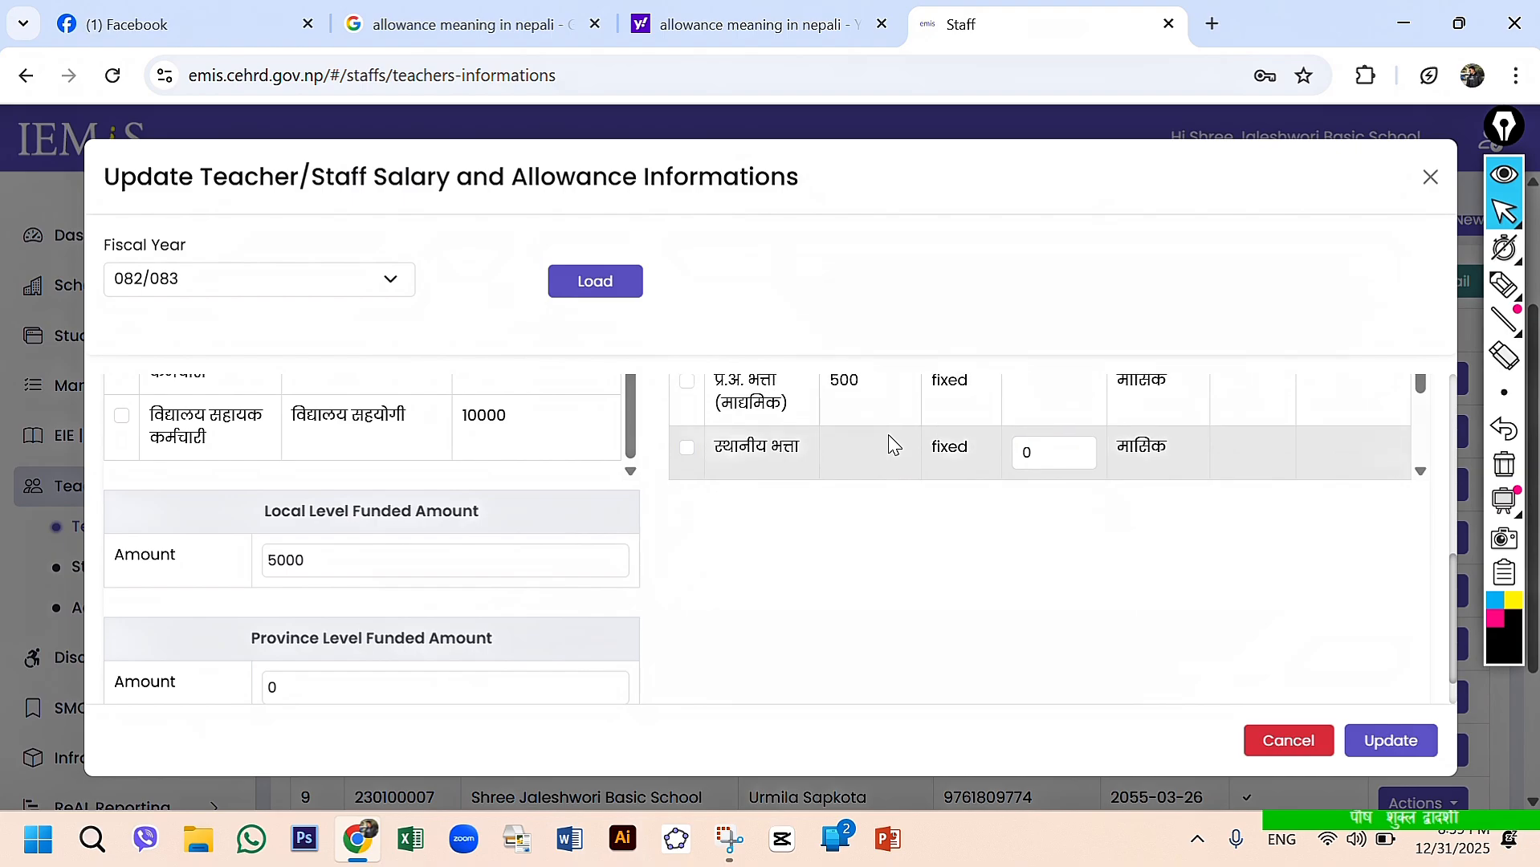
{"action": "scroll", "coordinate": [888, 444], "scroll_direction": "down", "scroll_amount": 1}
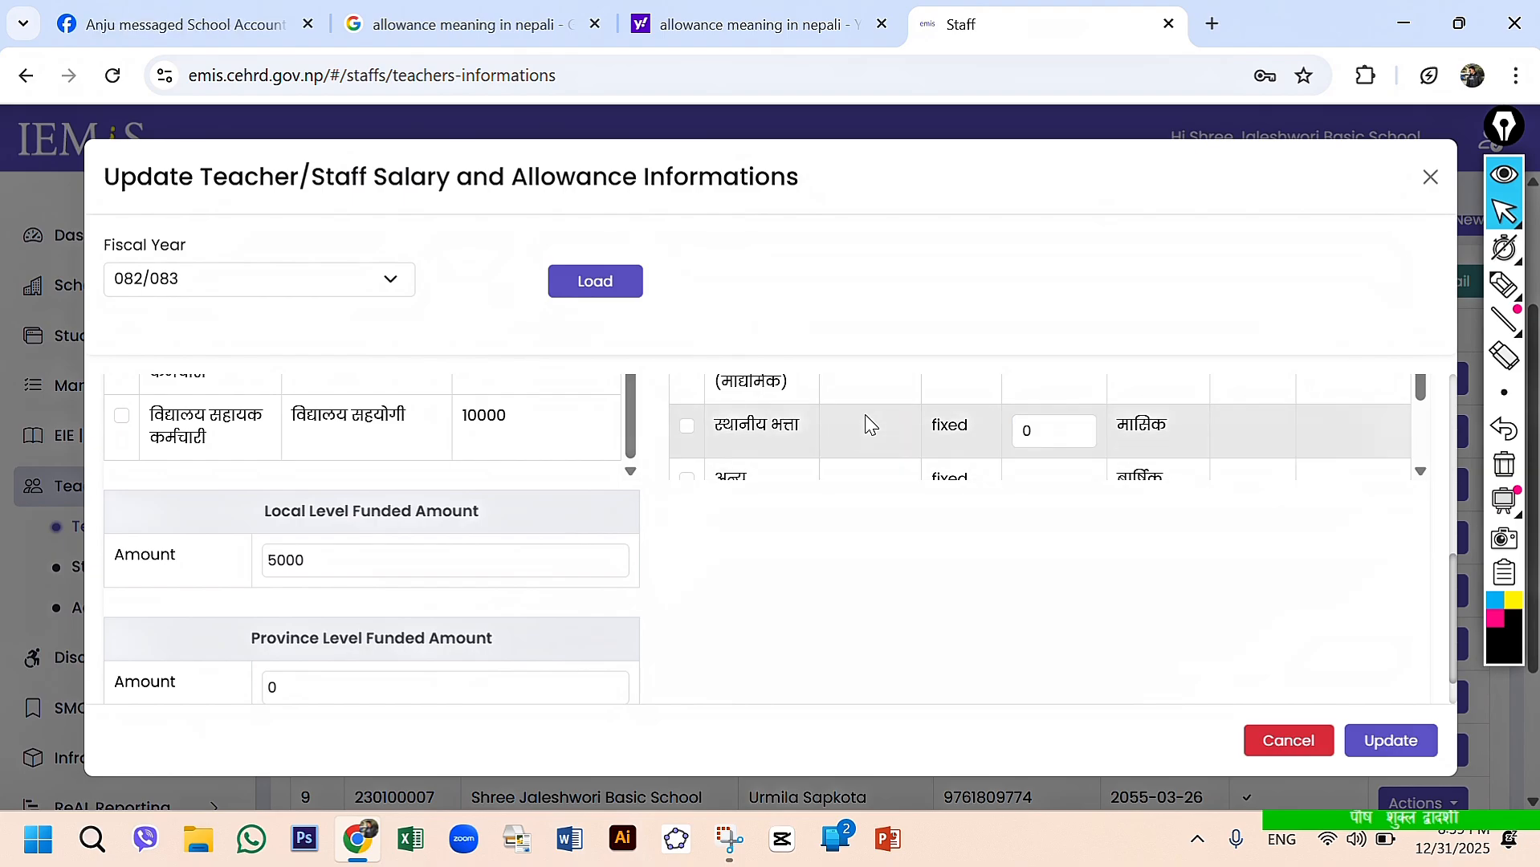
{"action": "scroll", "coordinate": [867, 423], "scroll_direction": "down", "scroll_amount": 1}
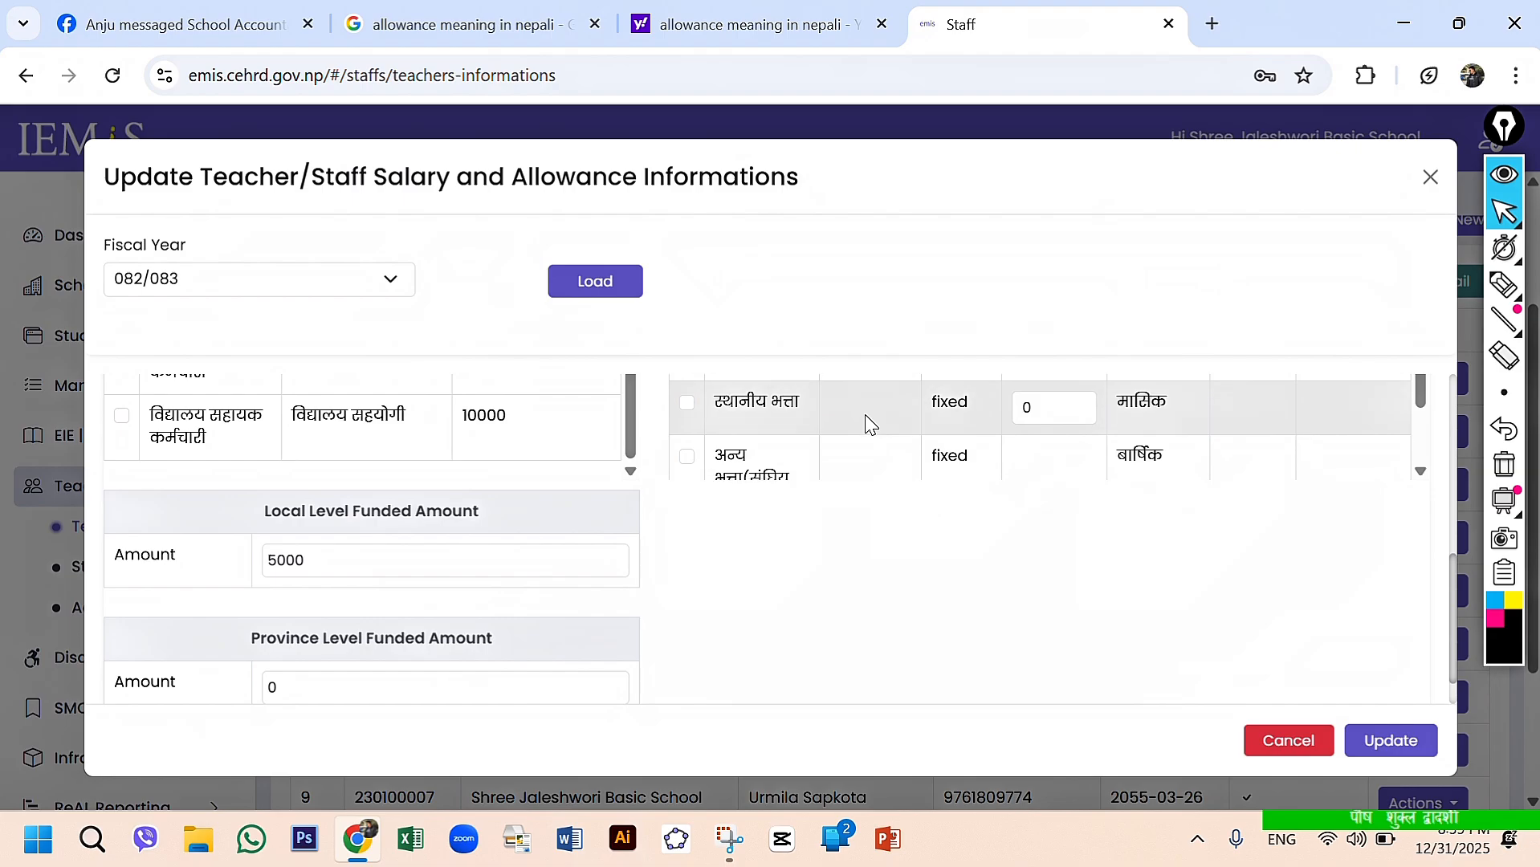
{"action": "left_click", "coordinate": [1054, 415]}
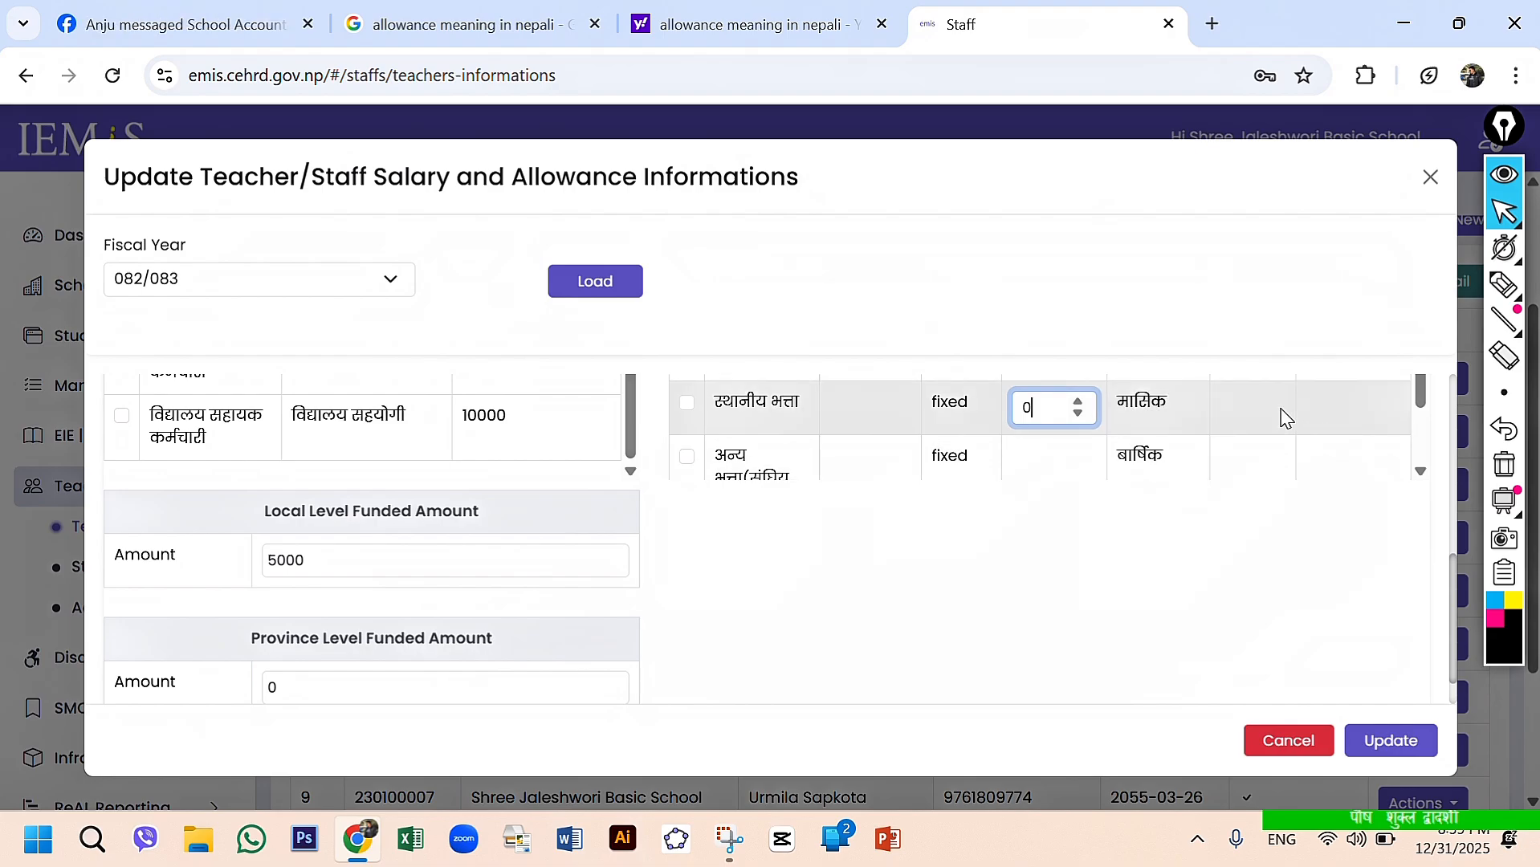
- Review the yearly and monthly अन्य भत्ता(संघिय बाहेक) rows at the end of the allowance list
{"action": "scroll", "coordinate": [1282, 416], "scroll_direction": "up", "scroll_amount": 1}
{"action": "scroll", "coordinate": [1282, 415], "scroll_direction": "down", "scroll_amount": 3}
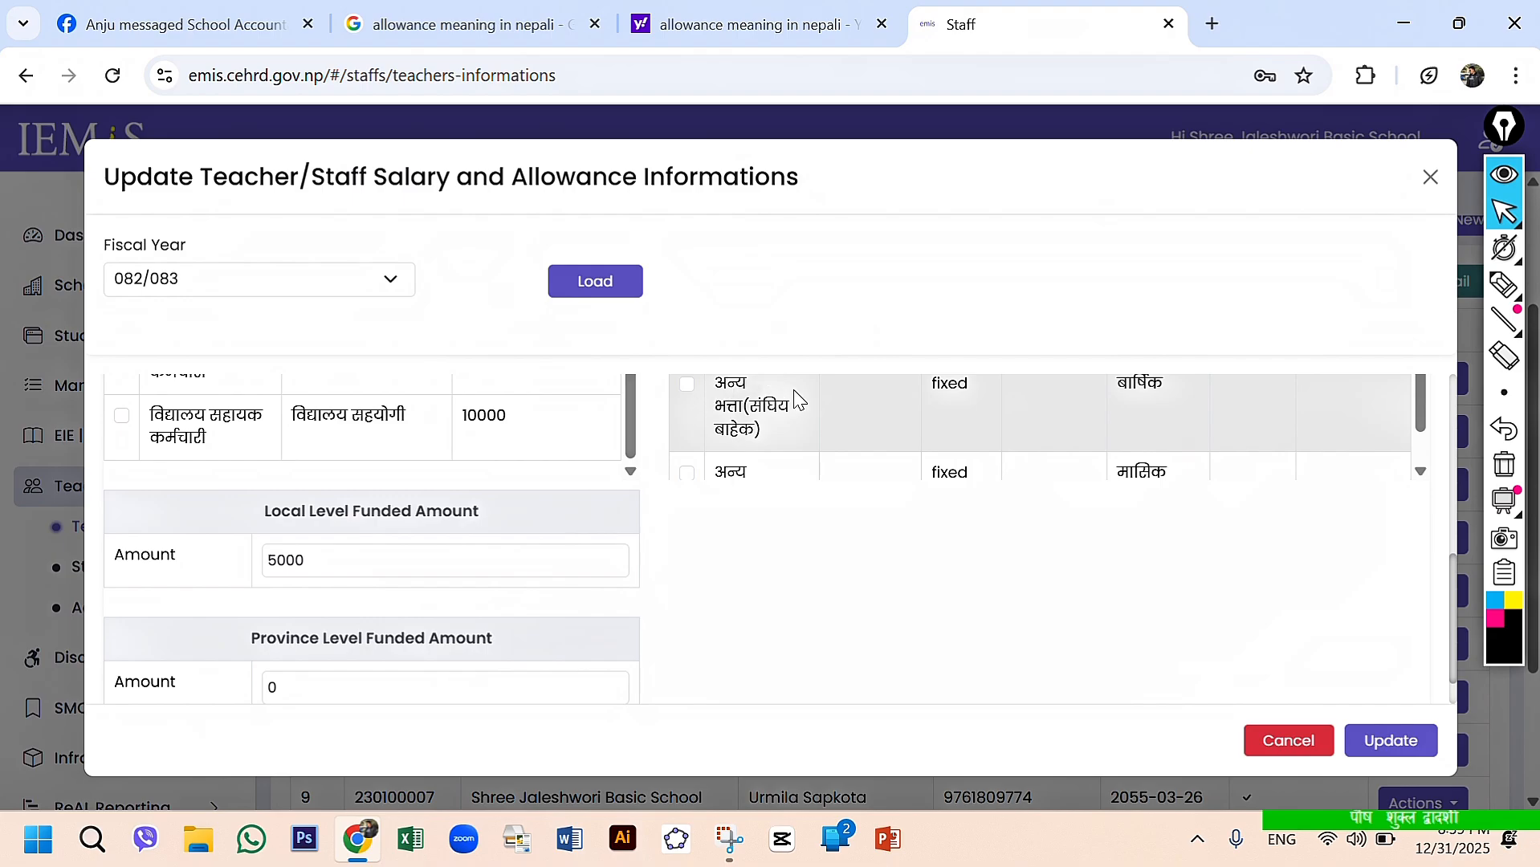
{"action": "scroll", "coordinate": [1195, 433], "scroll_direction": "up", "scroll_amount": 1}
{"action": "scroll", "coordinate": [1195, 434], "scroll_direction": "down", "scroll_amount": 2}
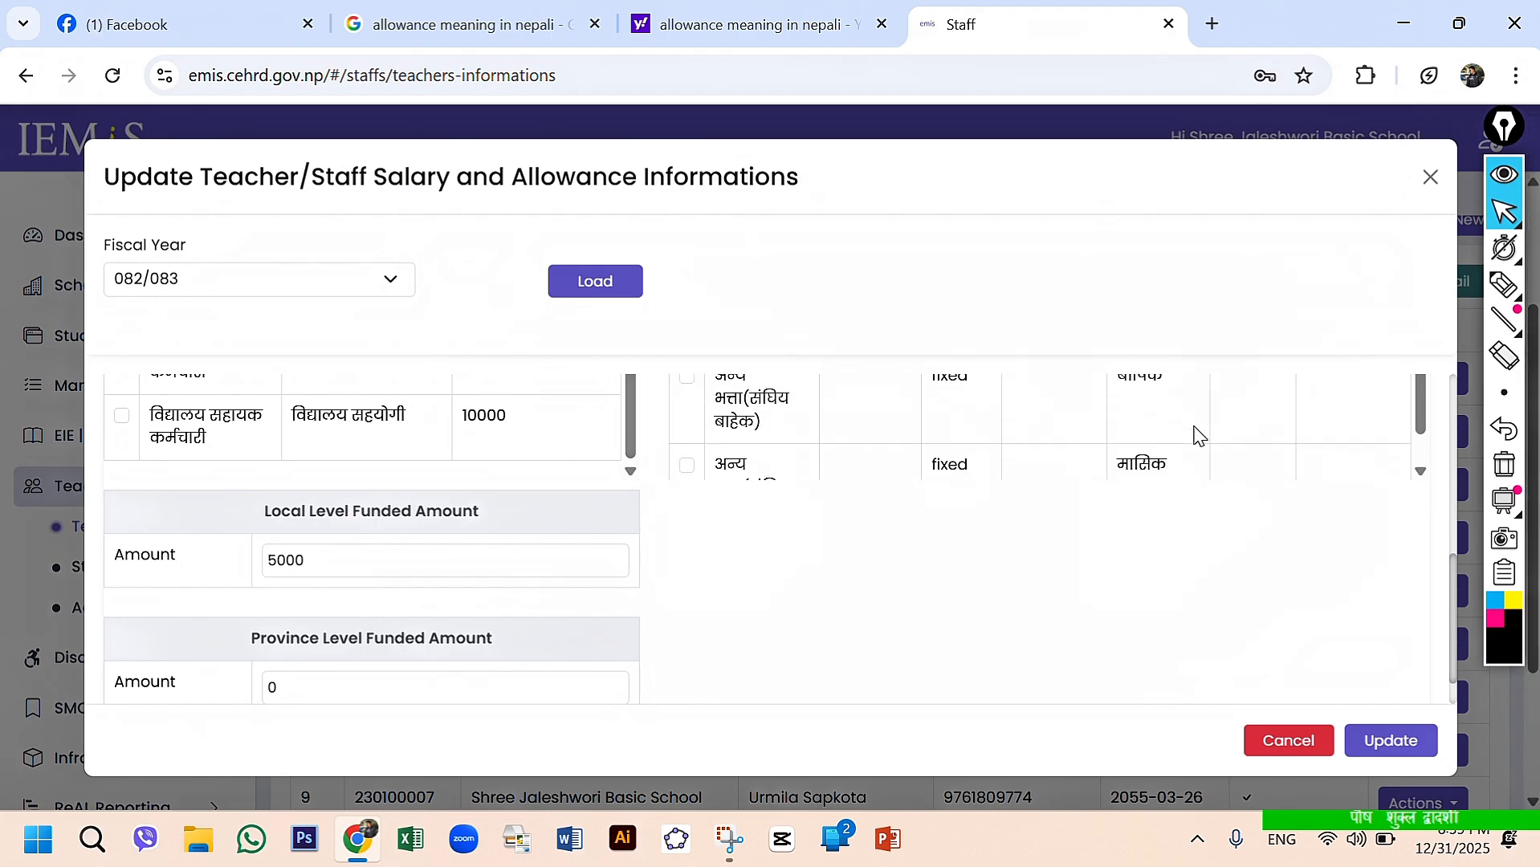
{"action": "scroll", "coordinate": [1195, 433], "scroll_direction": "up", "scroll_amount": 1}
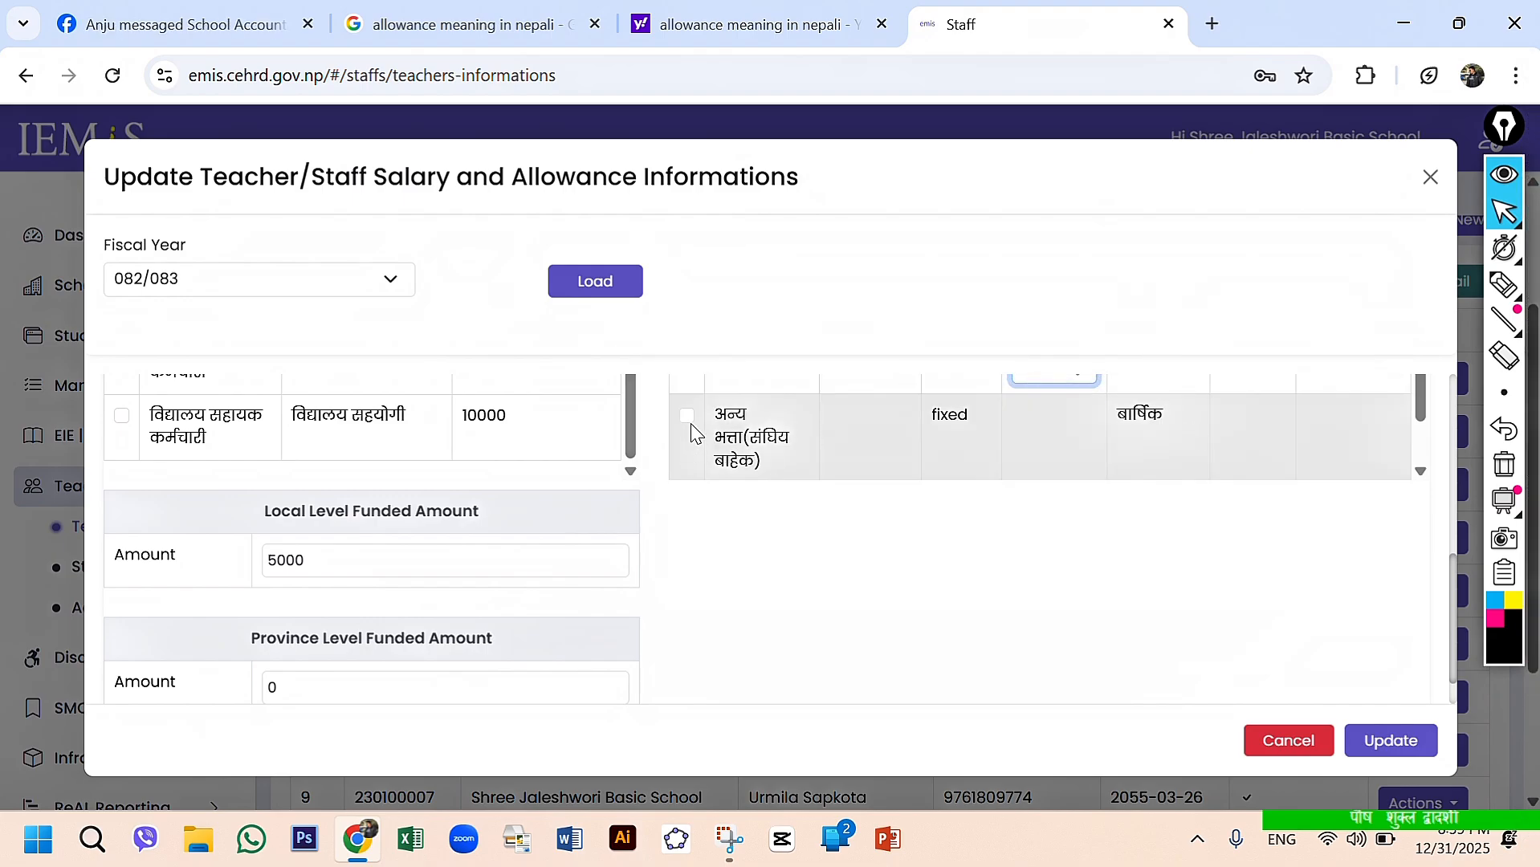
{"action": "scroll", "coordinate": [692, 433], "scroll_direction": "down", "scroll_amount": 1}
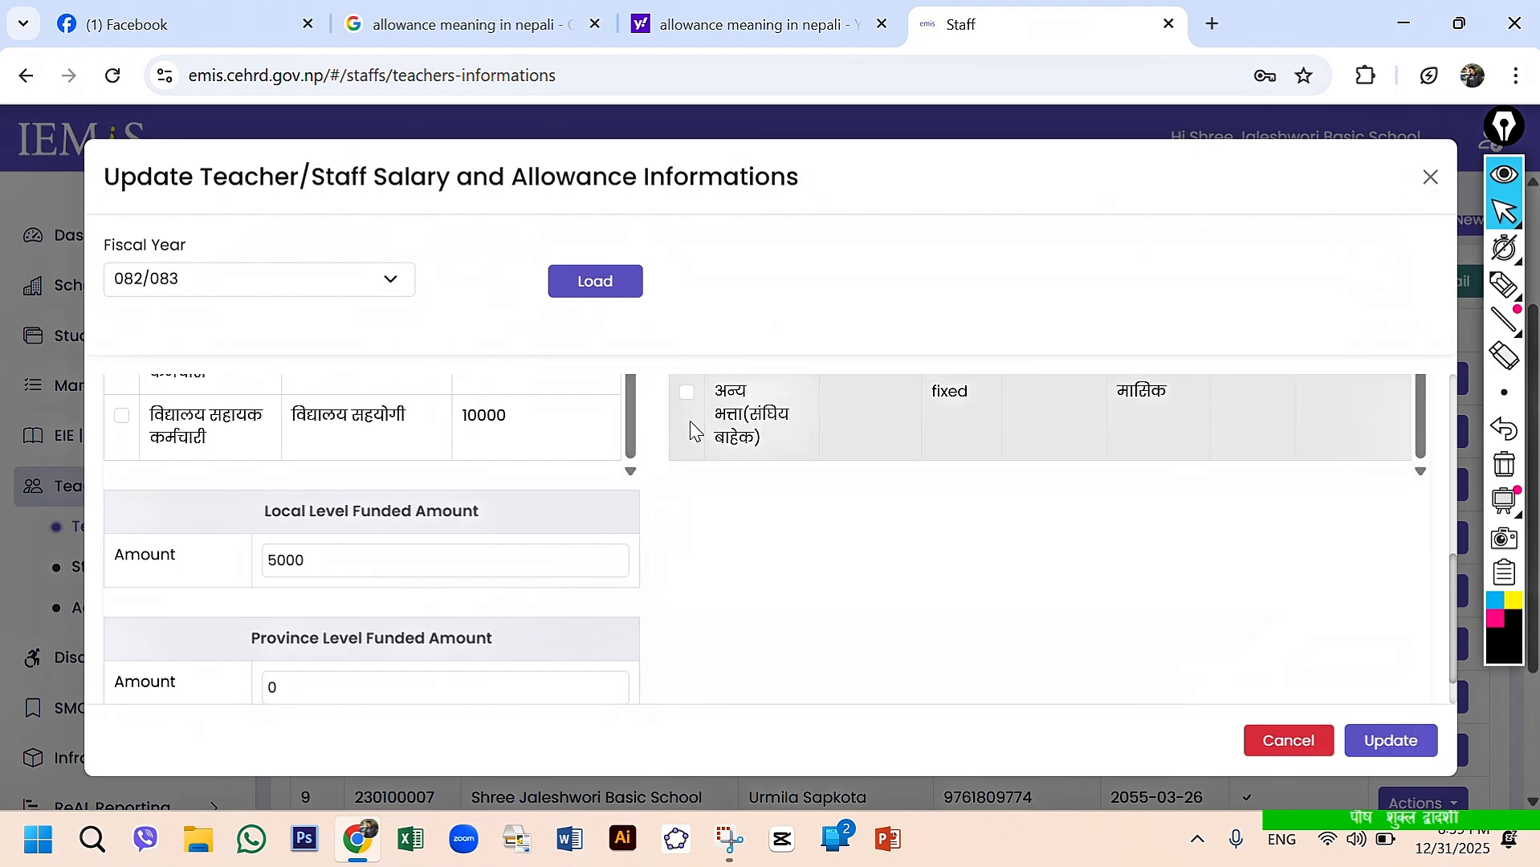
{"action": "scroll", "coordinate": [692, 433], "scroll_direction": "up", "scroll_amount": 1}
{"action": "scroll", "coordinate": [692, 431], "scroll_direction": "down", "scroll_amount": 1}
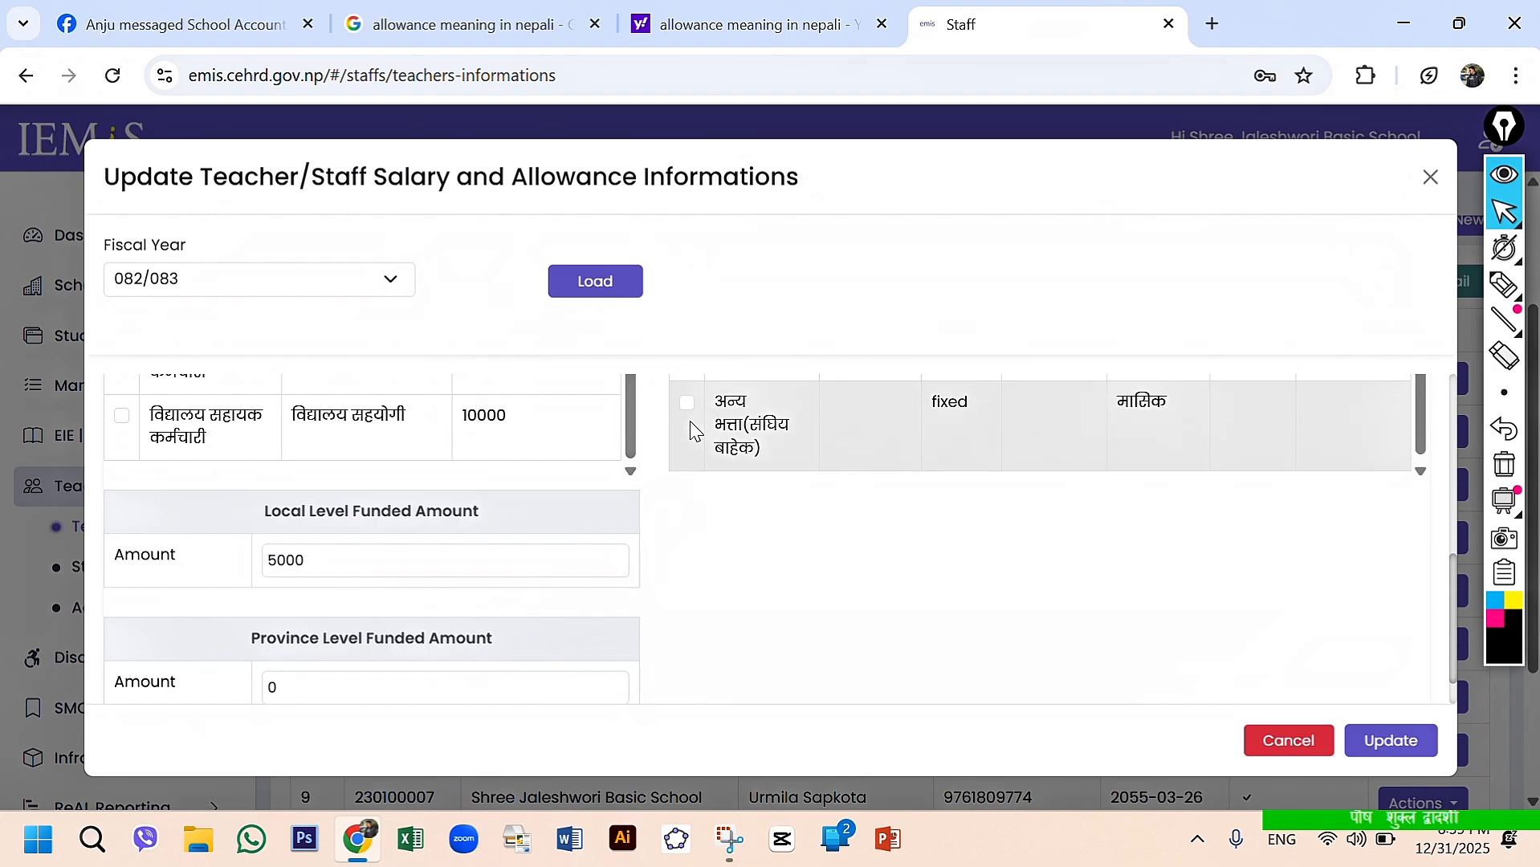
{"action": "scroll", "coordinate": [692, 432], "scroll_direction": "up", "scroll_amount": 2}
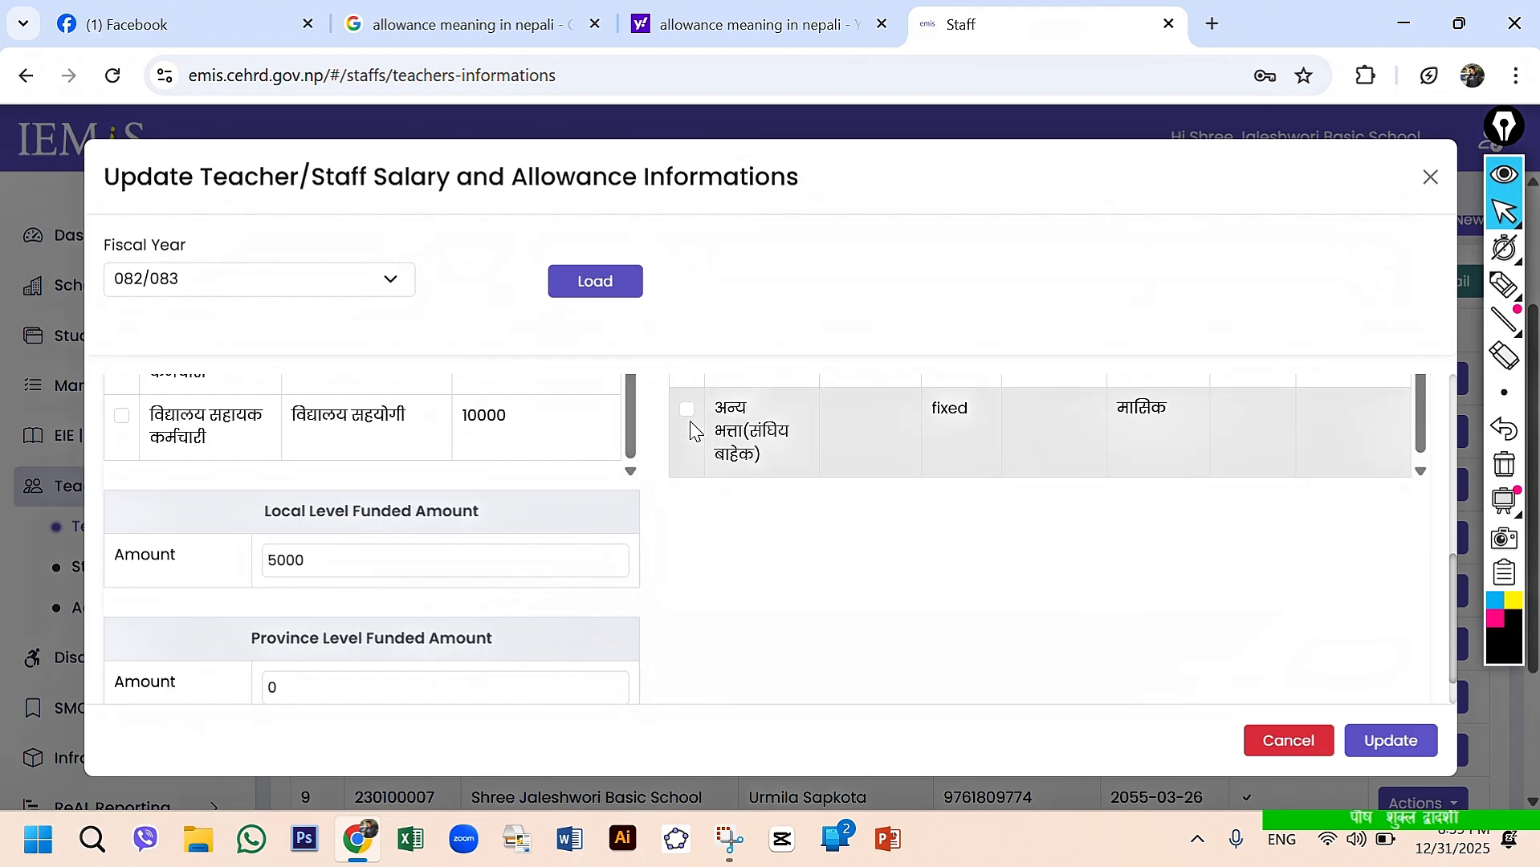
{"action": "scroll", "coordinate": [692, 431], "scroll_direction": "down", "scroll_amount": 2}
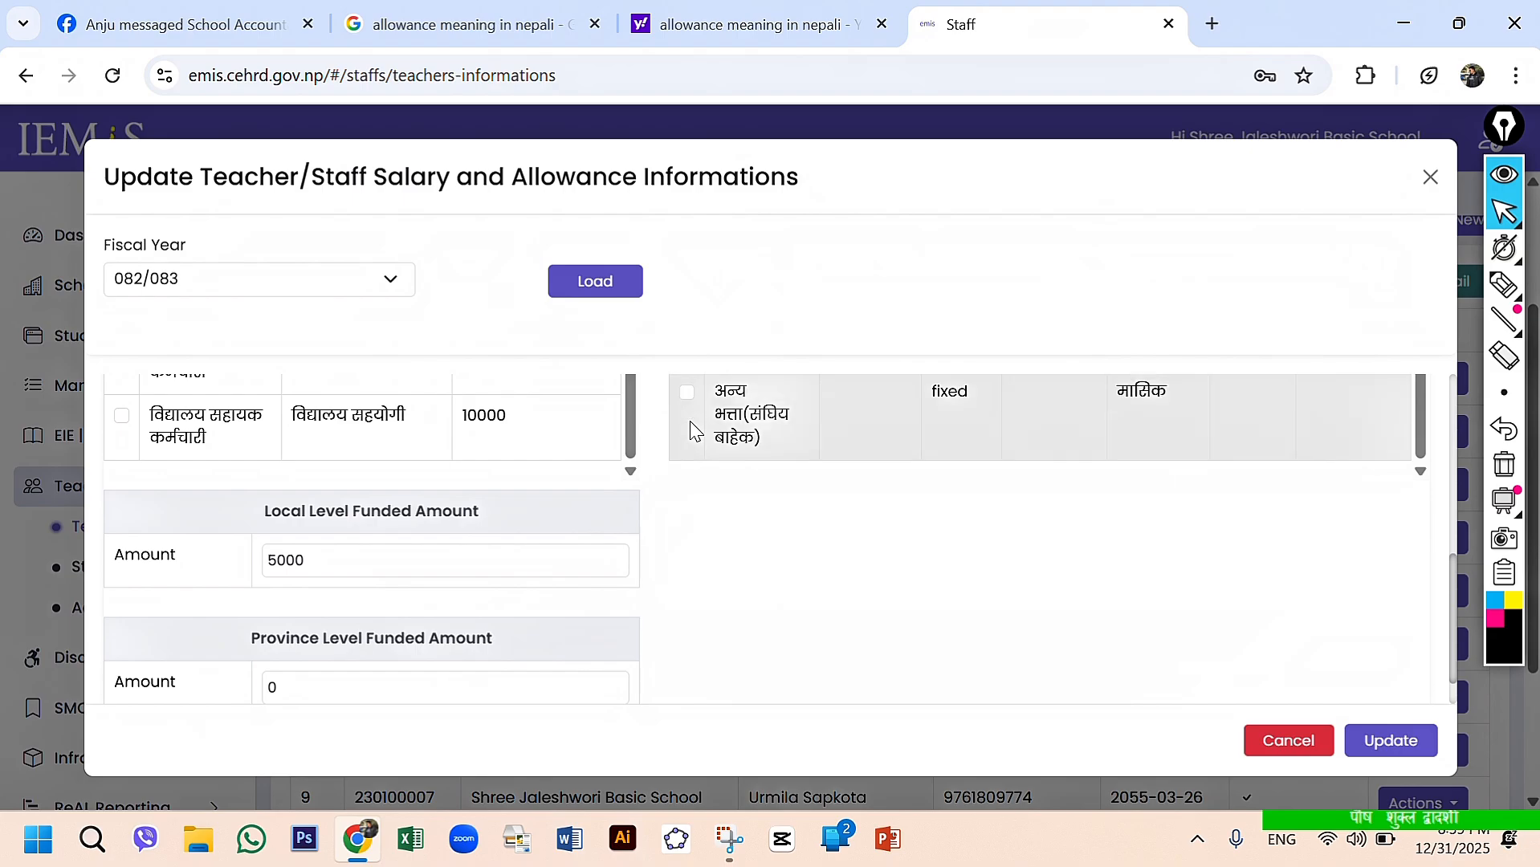
- Clear the Local Level Funded Amount and save the teacher's salary and allowance update
{"action": "scroll", "coordinate": [692, 432], "scroll_direction": "up", "scroll_amount": 5}
{"action": "scroll", "coordinate": [691, 413], "scroll_direction": "up", "scroll_amount": 2}
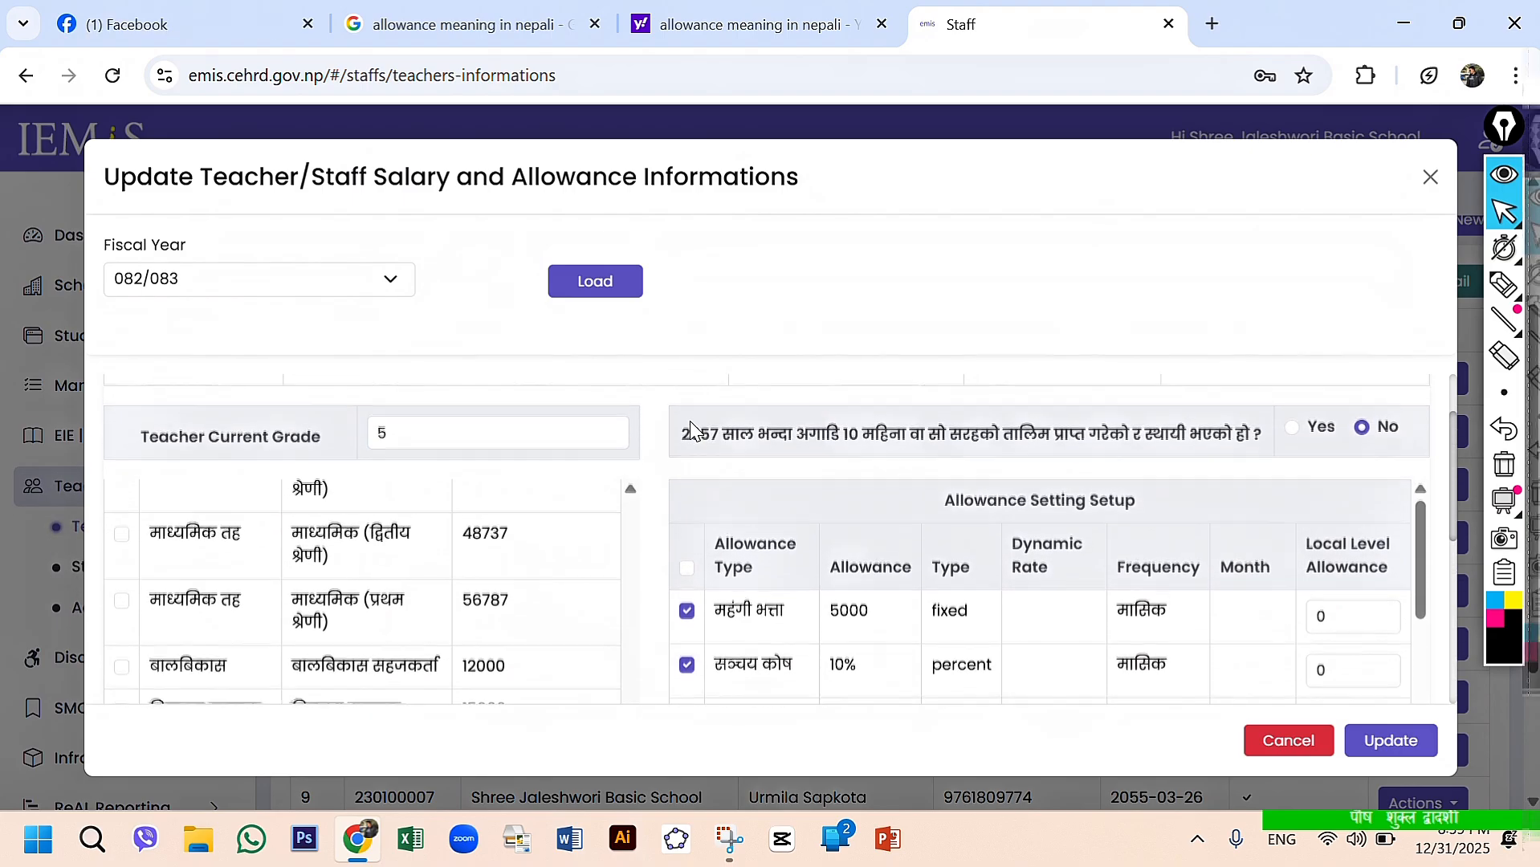
{"action": "scroll", "coordinate": [859, 606], "scroll_direction": "down", "scroll_amount": 3}
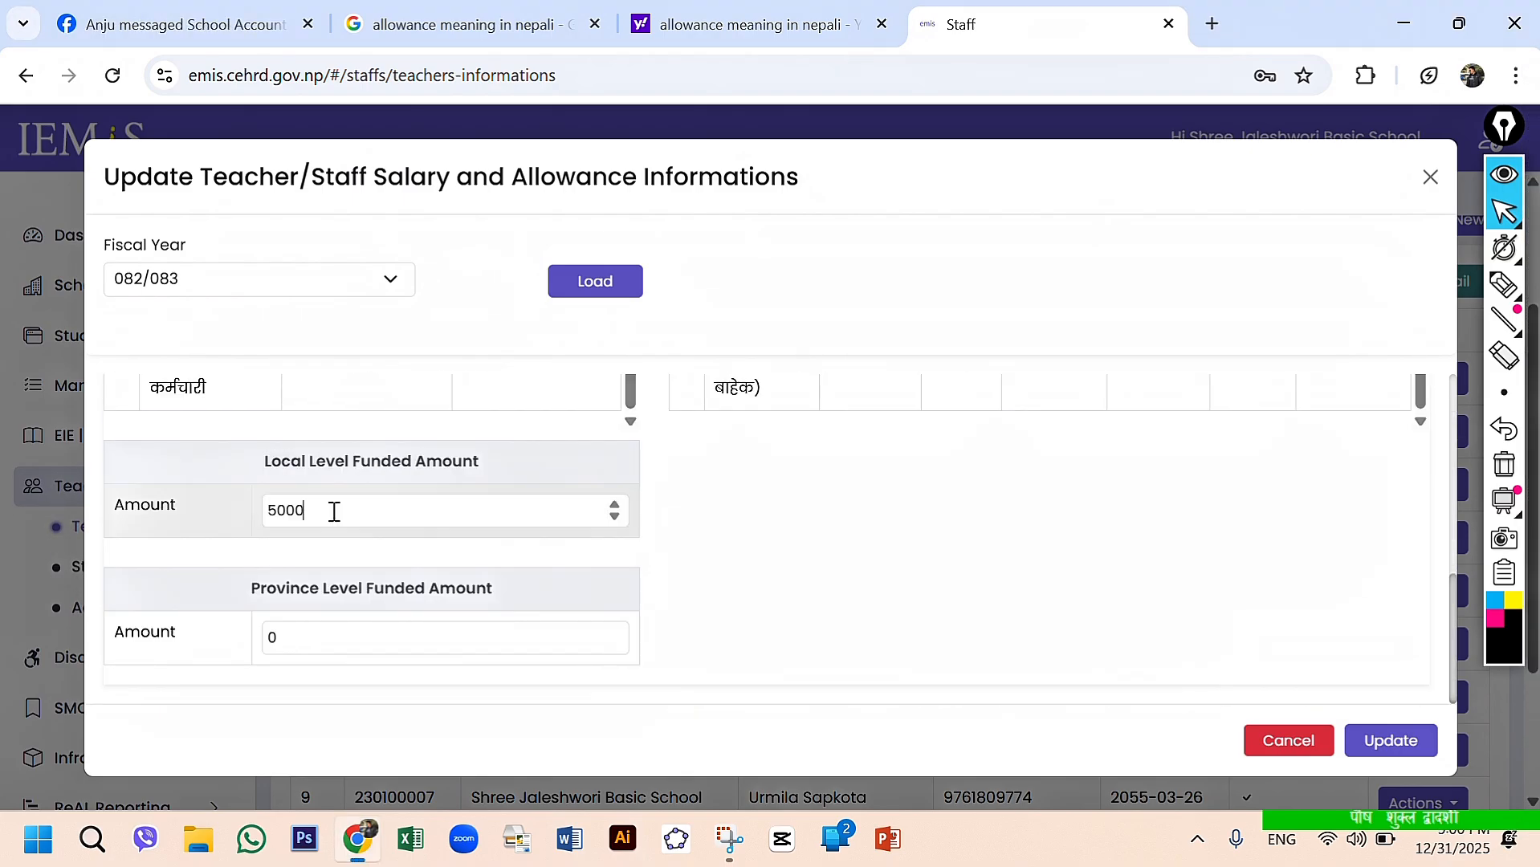
{"action": "double_click", "coordinate": [334, 512]}
{"action": "key", "text": "BackSpace"}
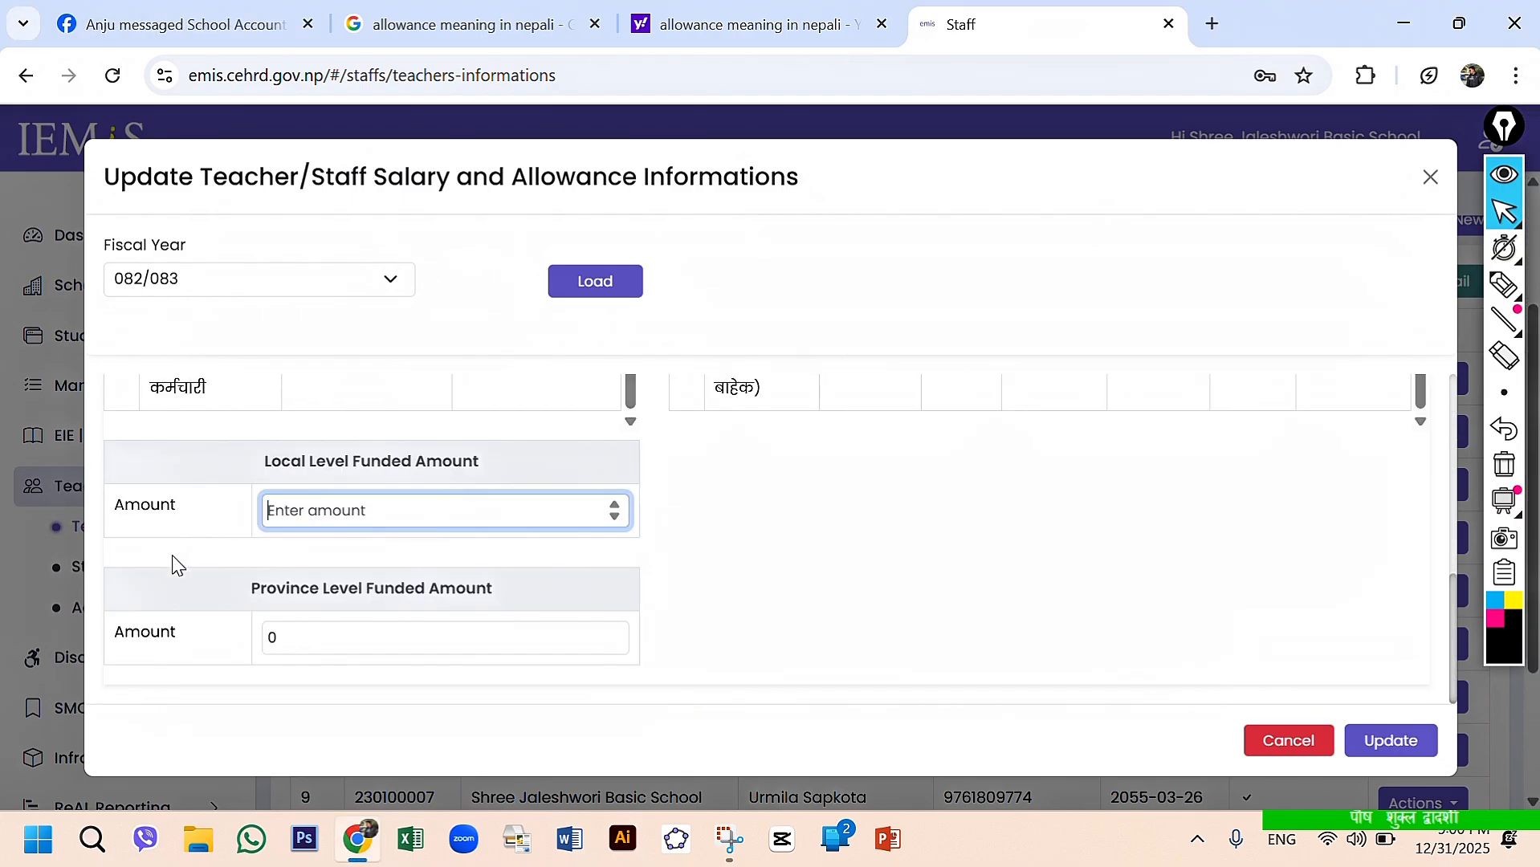
{"action": "left_click", "coordinate": [1363, 750]}
{"action": "left_click", "coordinate": [1363, 750]}
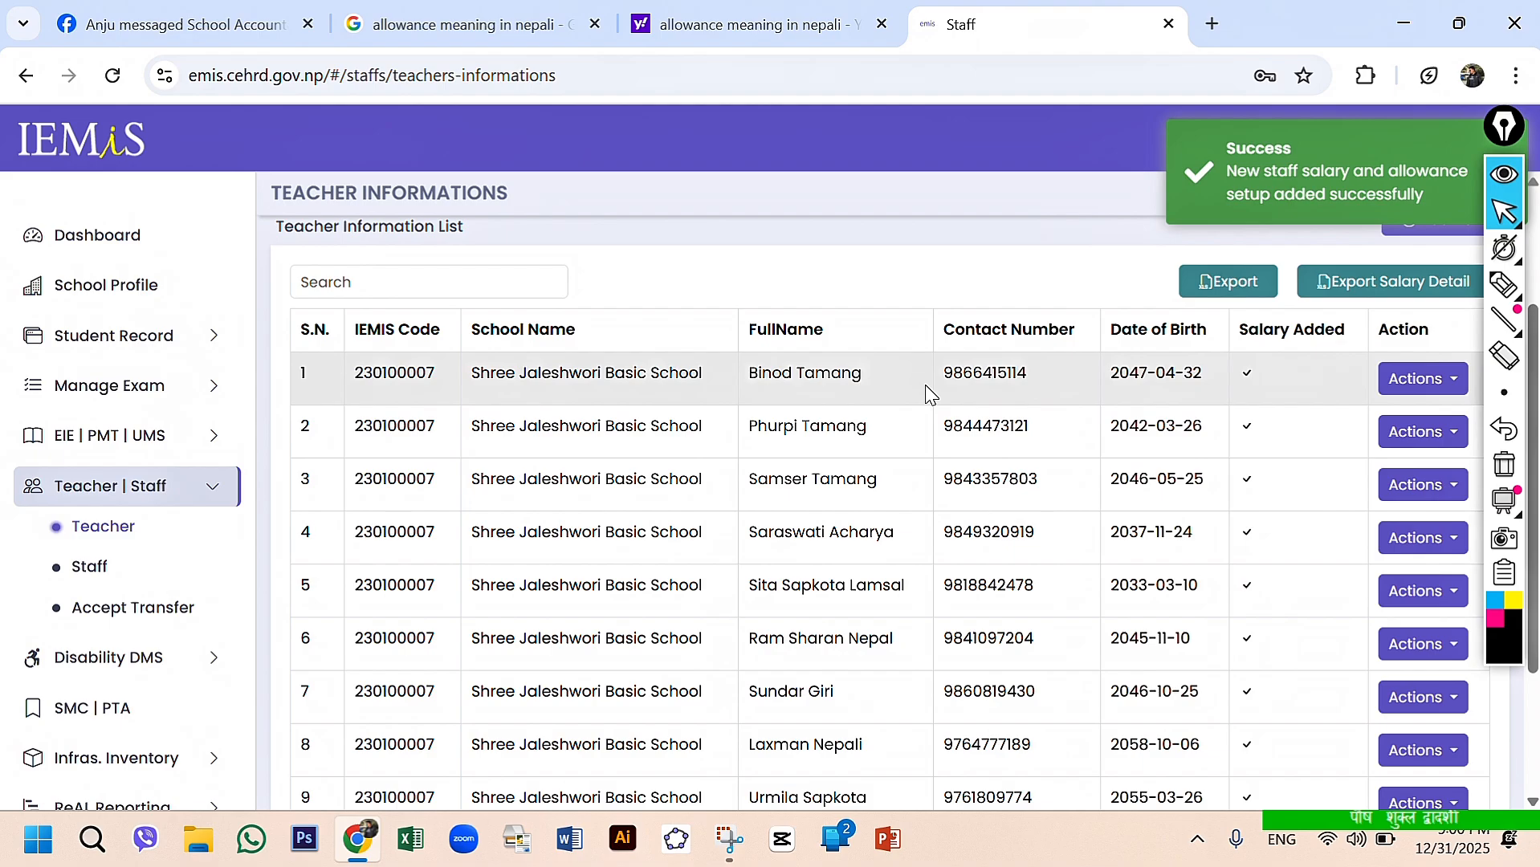
- Open the Salary Entry Request form from the request forms
{"action": "scroll", "coordinate": [135, 626], "scroll_direction": "down", "scroll_amount": 1}
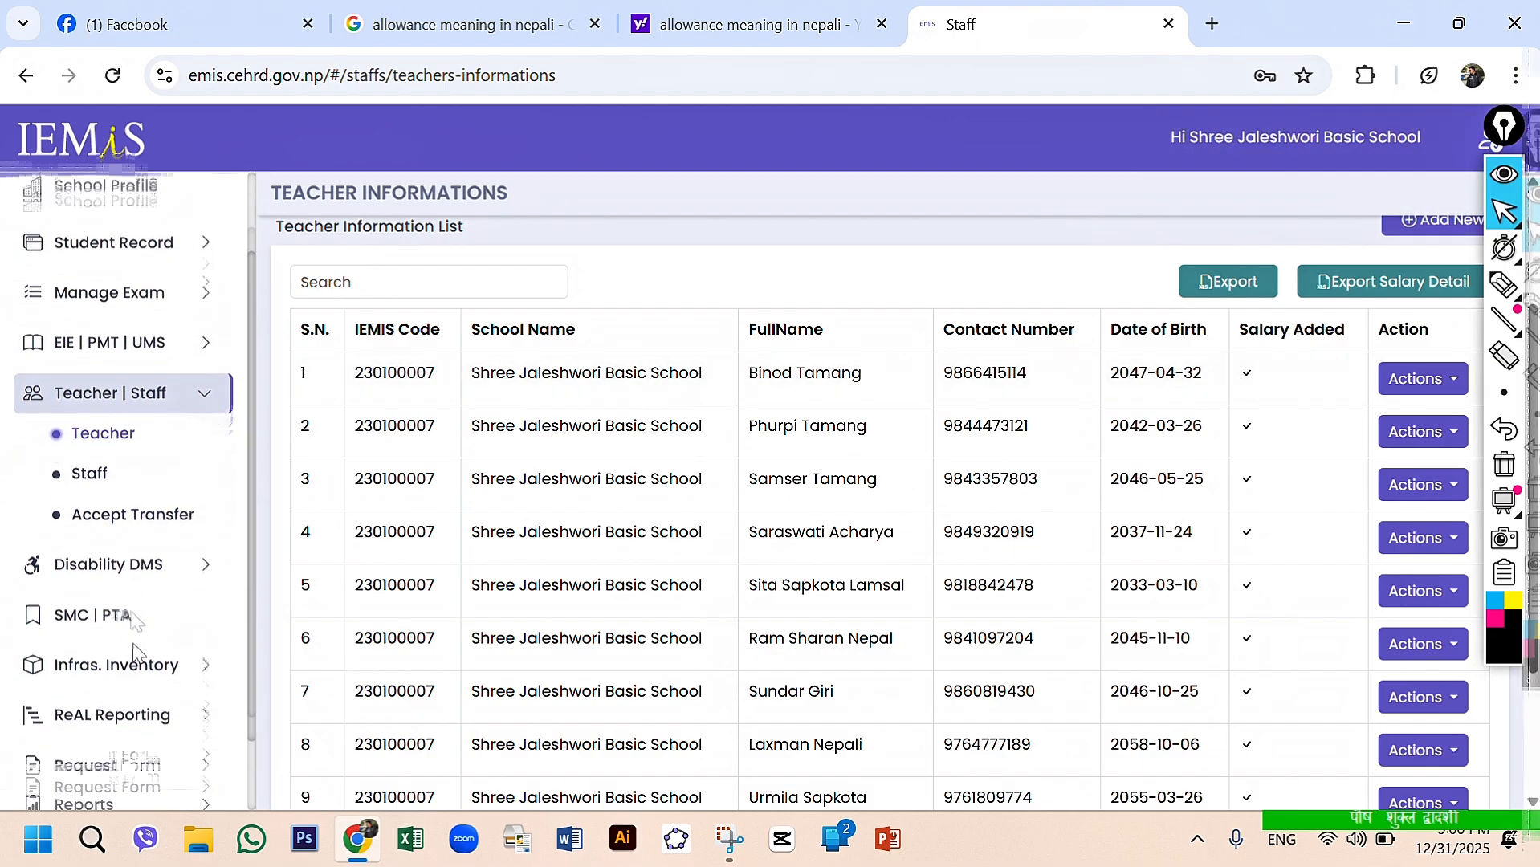
{"action": "left_click", "coordinate": [110, 666]}
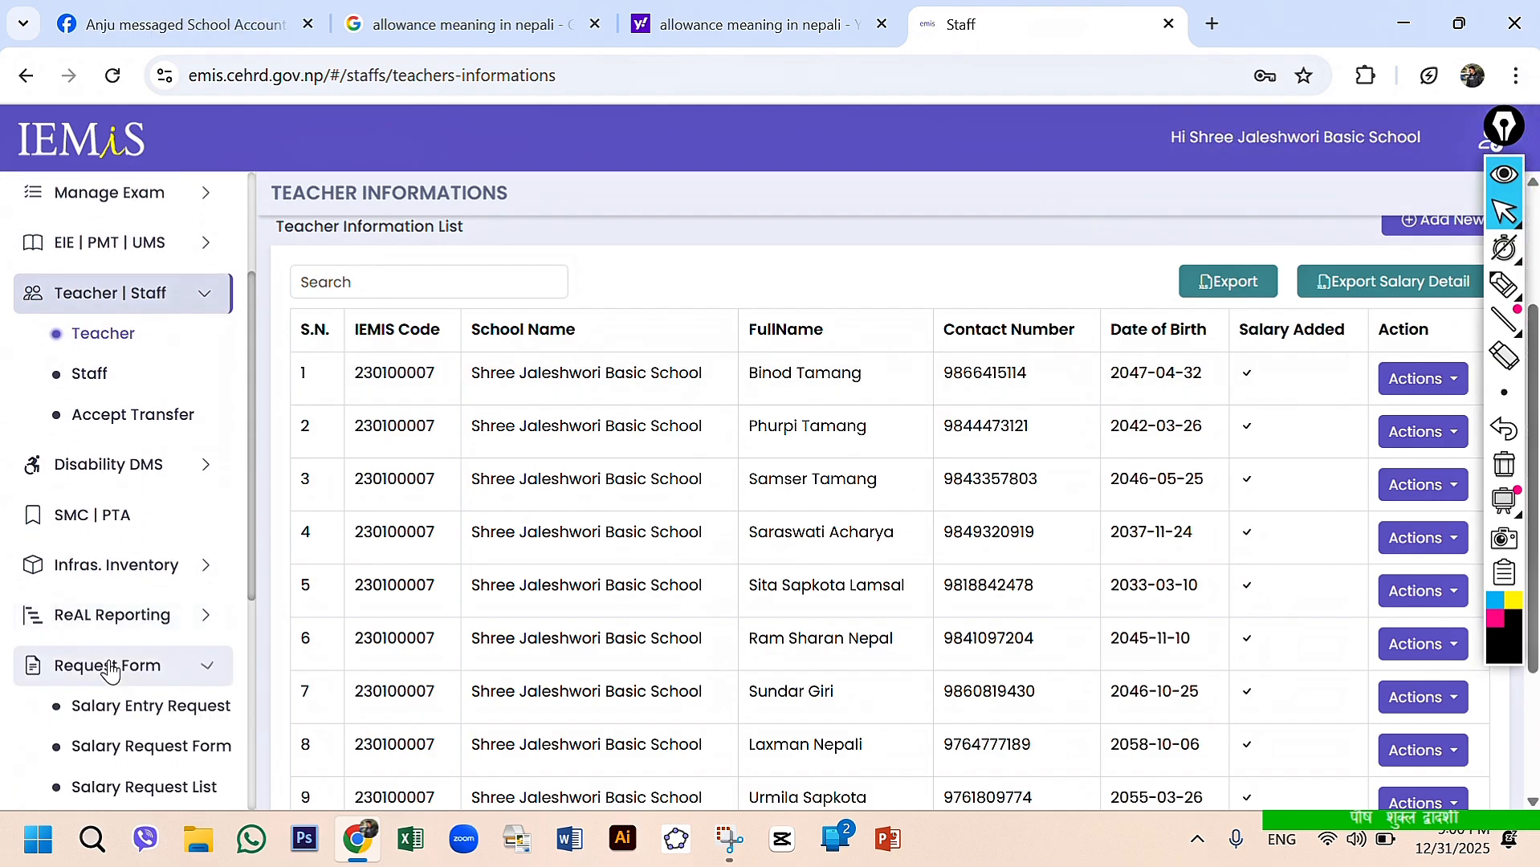
{"action": "left_click", "coordinate": [152, 713]}
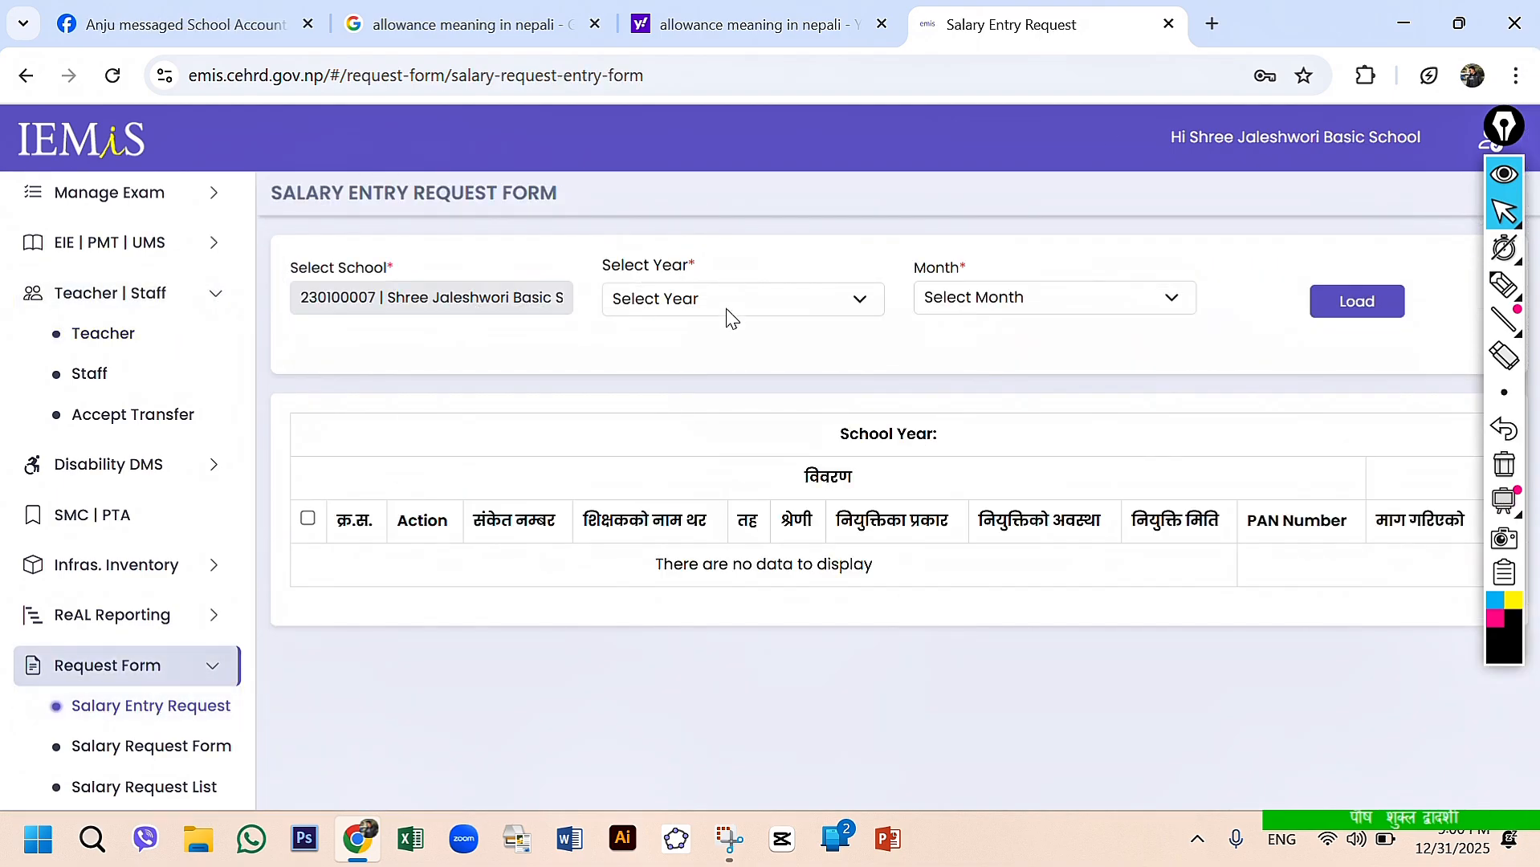
- Load the school's salary entries for year 2082 and month Kartik
{"action": "left_click", "coordinate": [720, 311]}
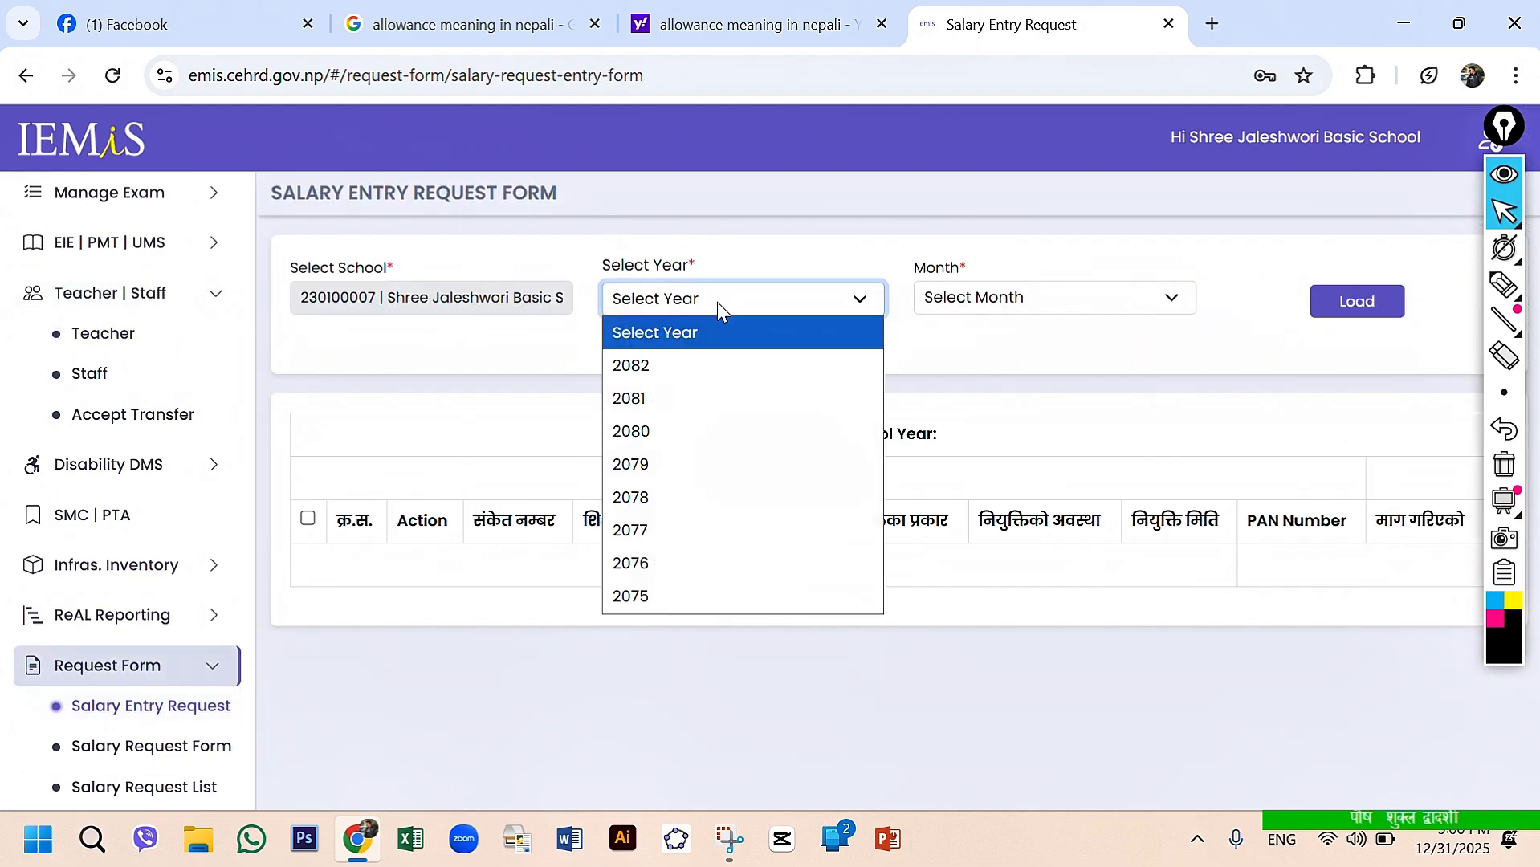
{"action": "left_click", "coordinate": [654, 361]}
{"action": "left_click", "coordinate": [969, 294]}
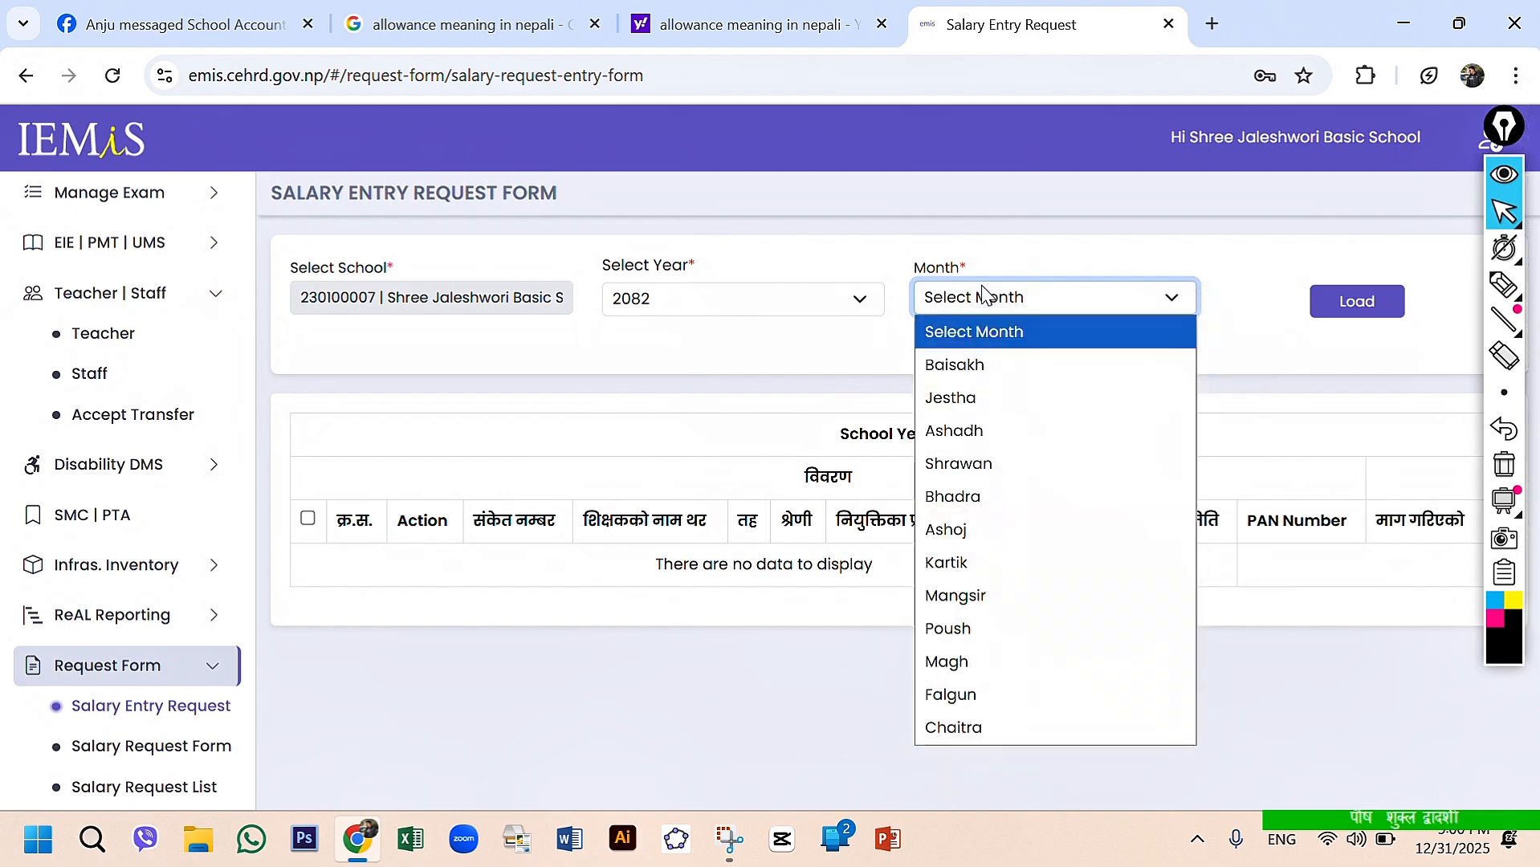
{"action": "left_click", "coordinate": [1003, 554]}
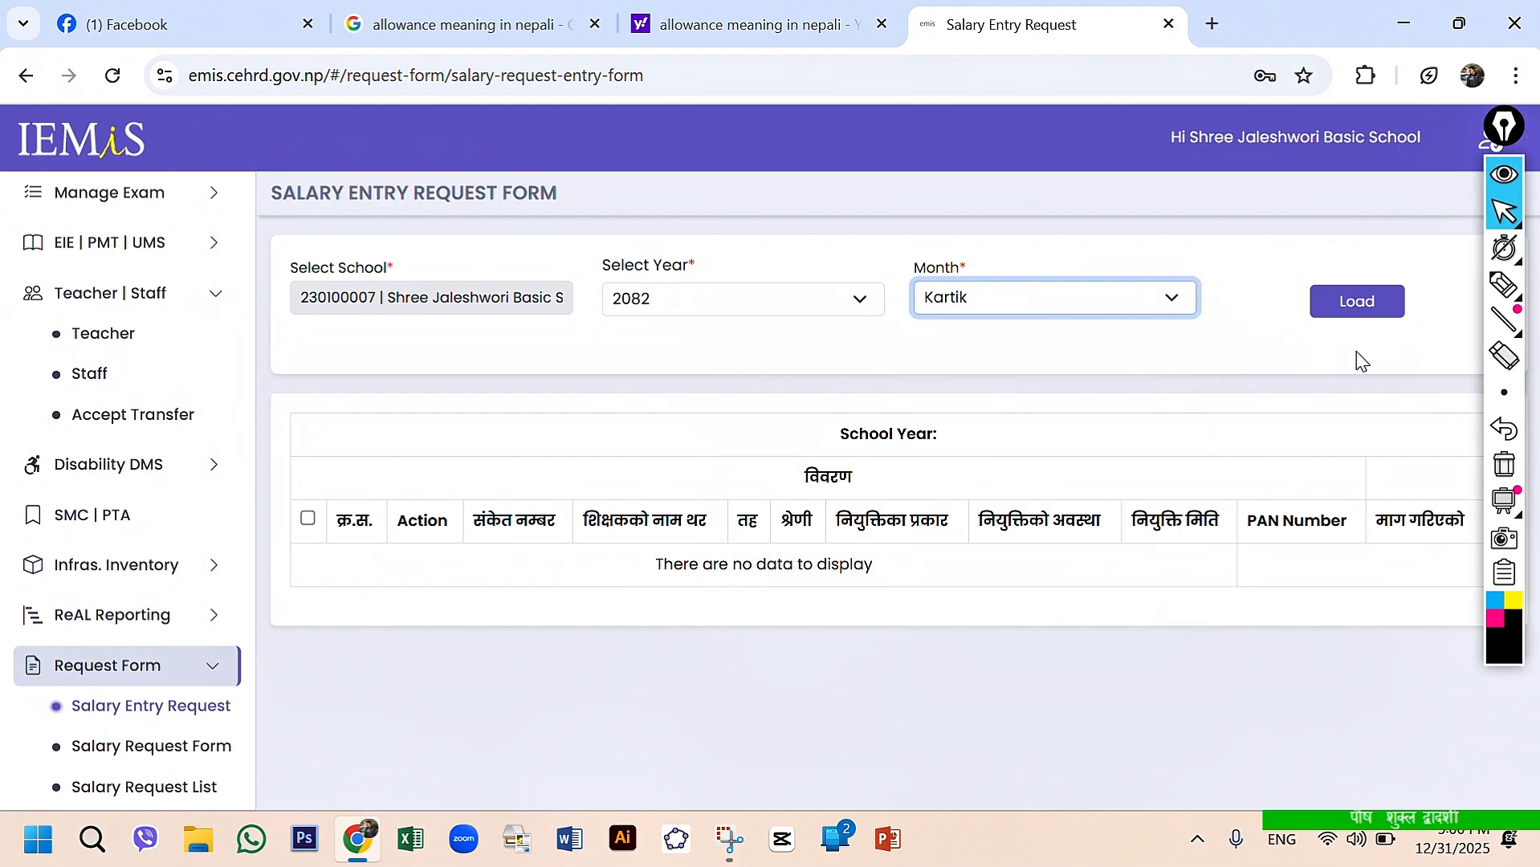
{"action": "left_click", "coordinate": [1346, 308]}
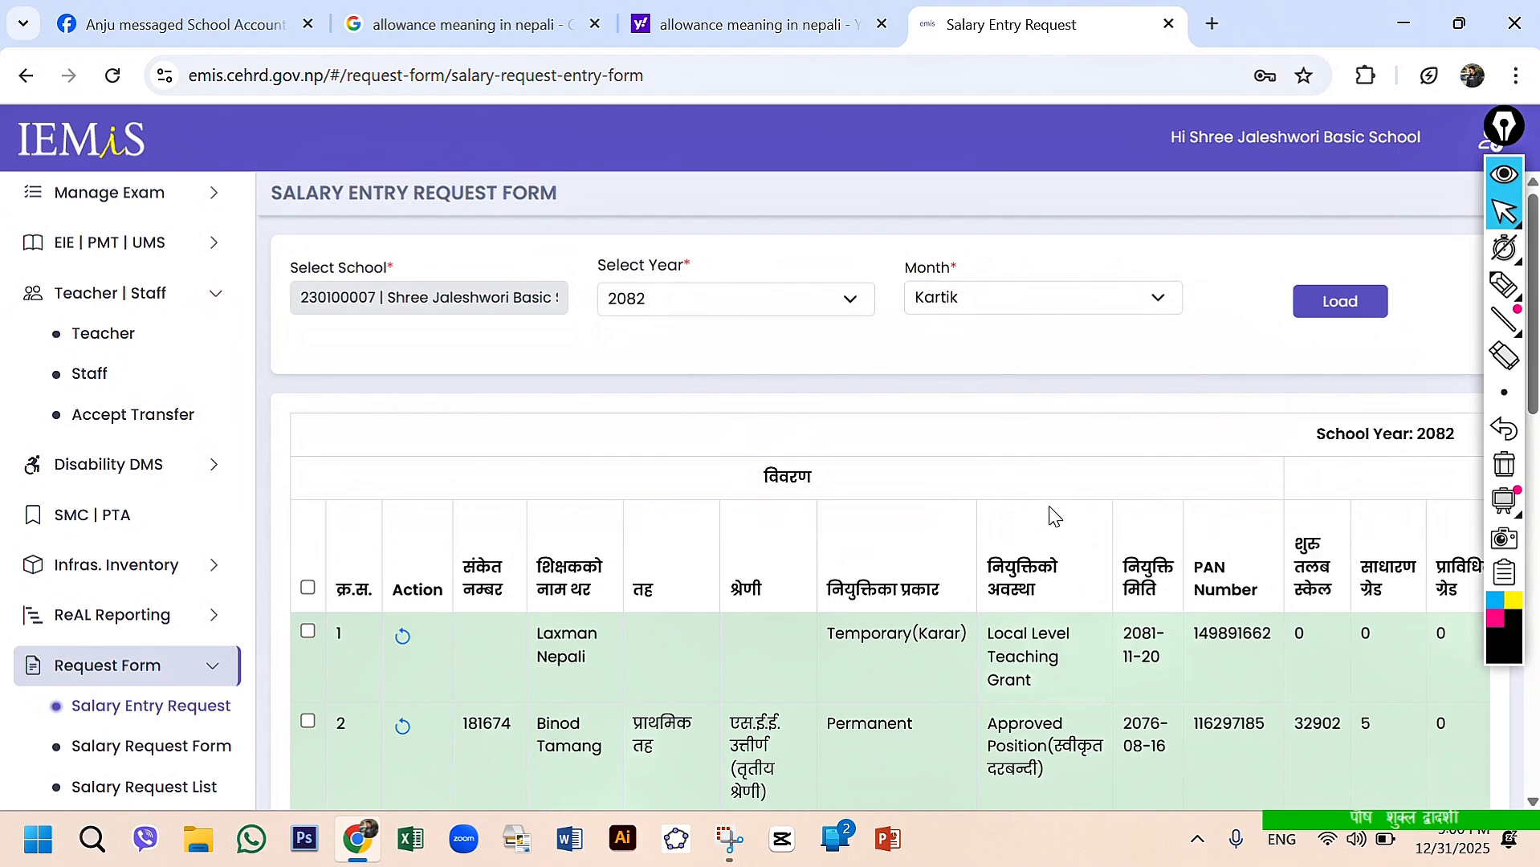
- Review the loaded teachers' salary scale, grade, local and province amounts and allowance columns for Kartik
{"action": "scroll", "coordinate": [989, 657], "scroll_direction": "down", "scroll_amount": 1}
{"action": "scroll", "coordinate": [989, 657], "scroll_direction": "down", "scroll_amount": 3}
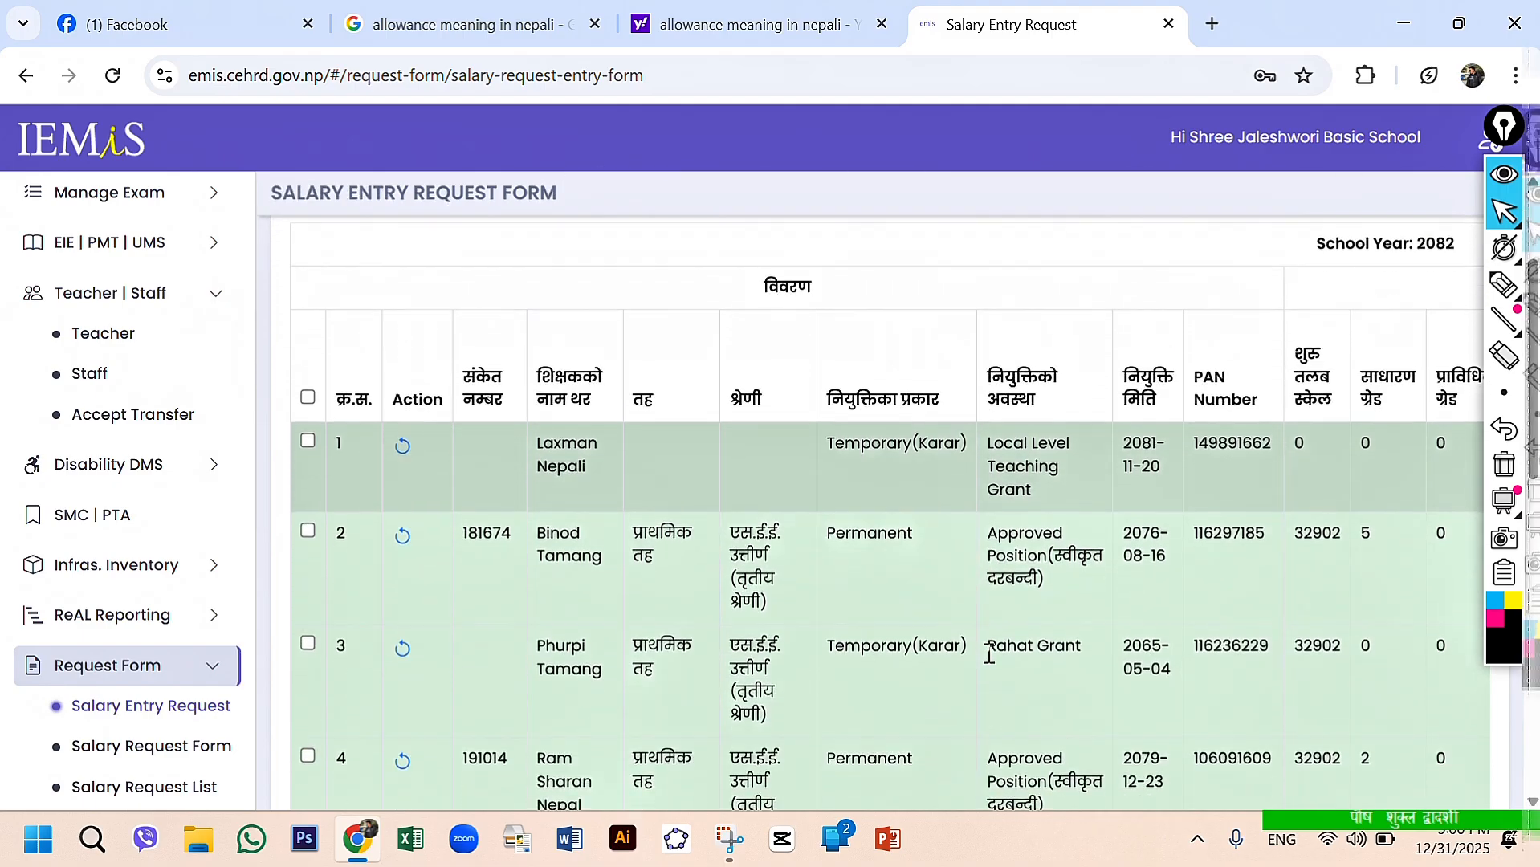
{"action": "scroll", "coordinate": [987, 655], "scroll_direction": "right", "scroll_amount": 3}
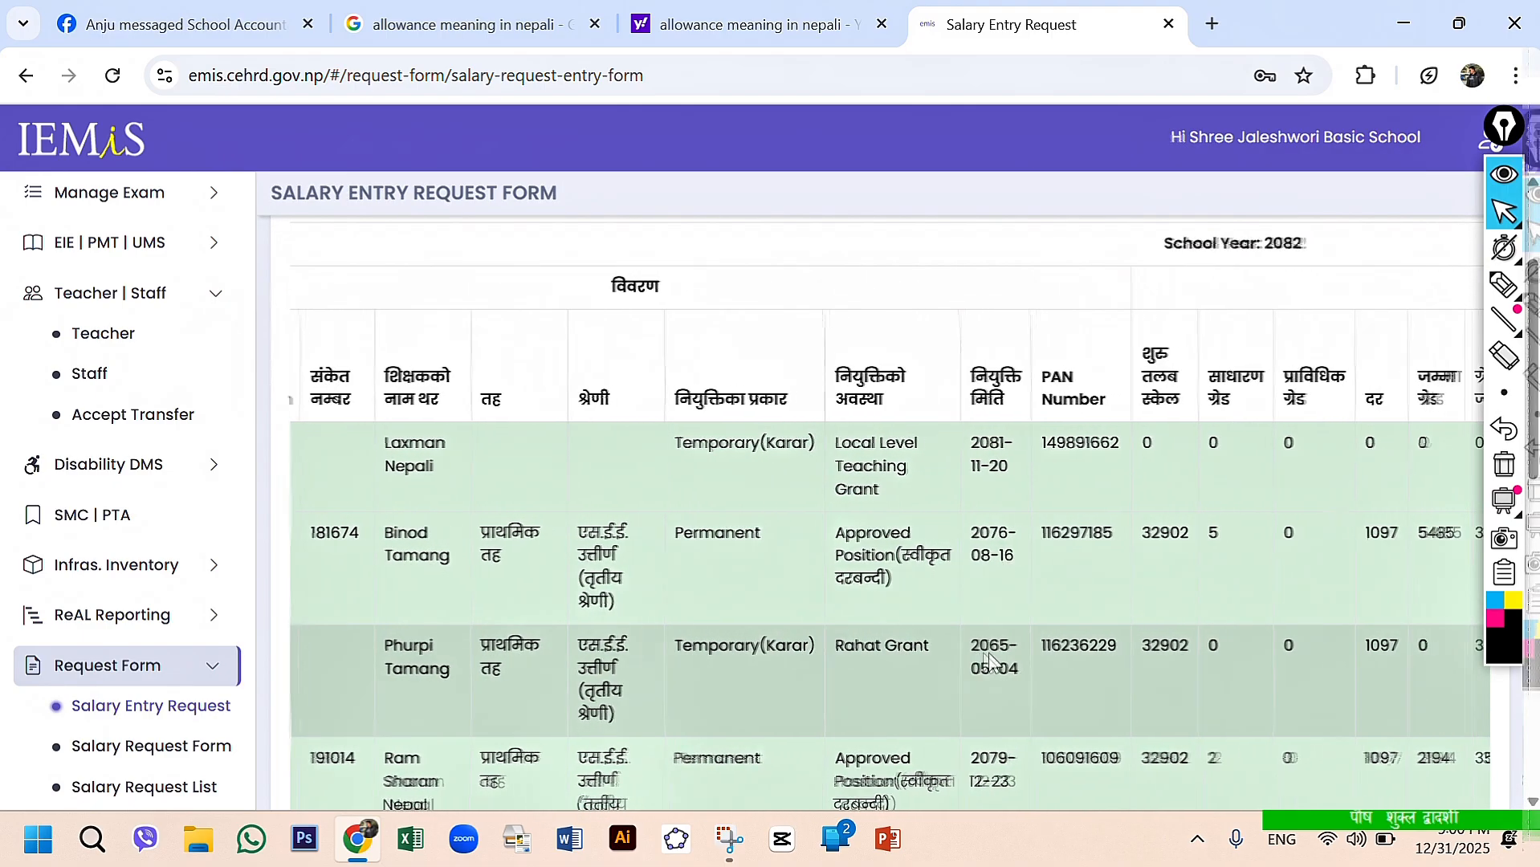
{"action": "scroll", "coordinate": [988, 654], "scroll_direction": "right", "scroll_amount": 8}
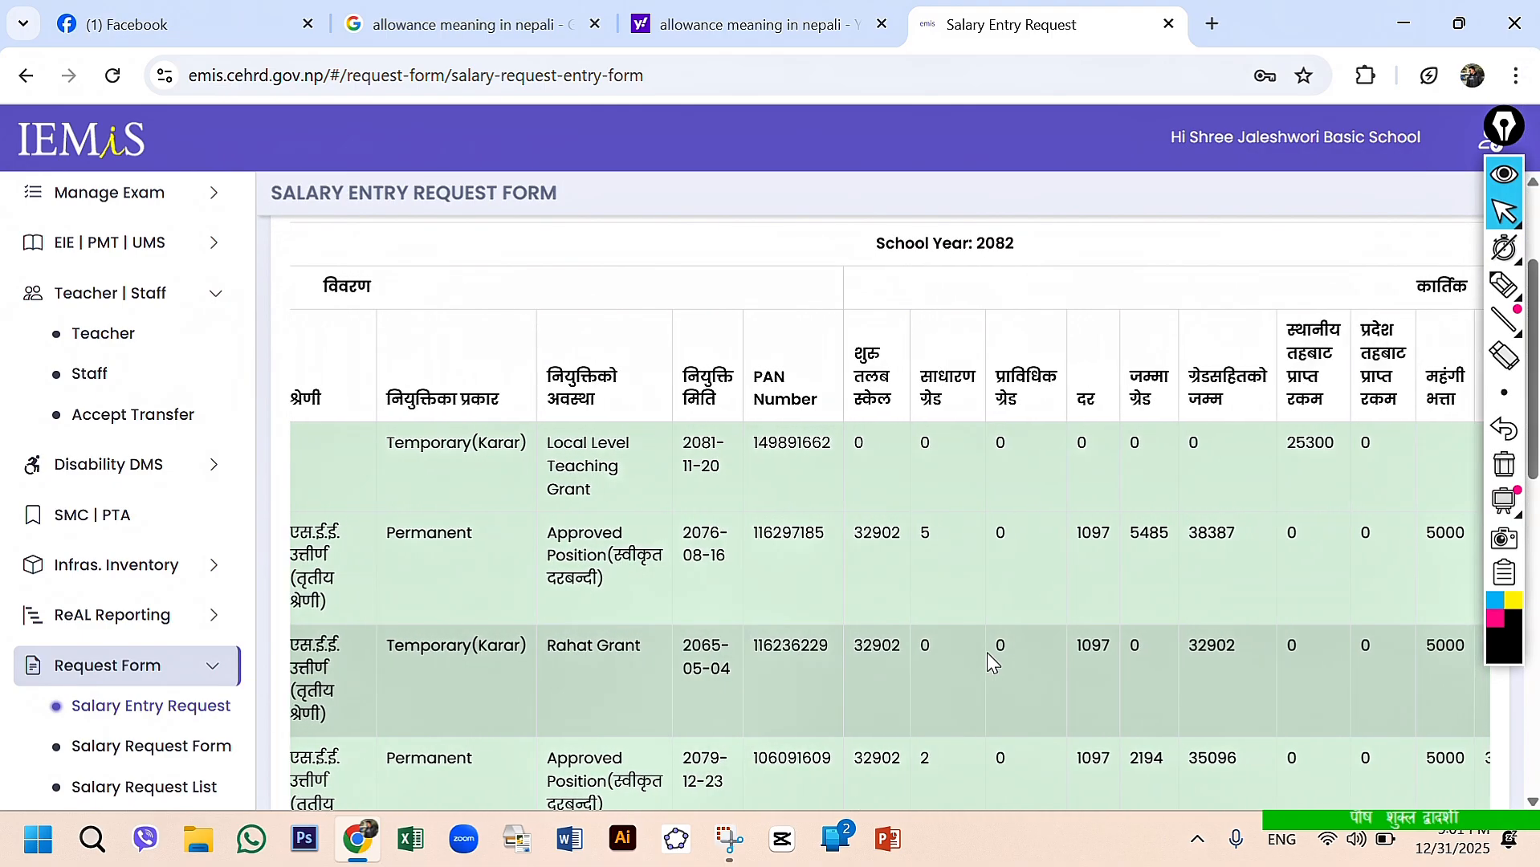
{"action": "scroll", "coordinate": [988, 653], "scroll_direction": "right", "scroll_amount": 3}
{"action": "scroll", "coordinate": [988, 653], "scroll_direction": "right", "scroll_amount": 3}
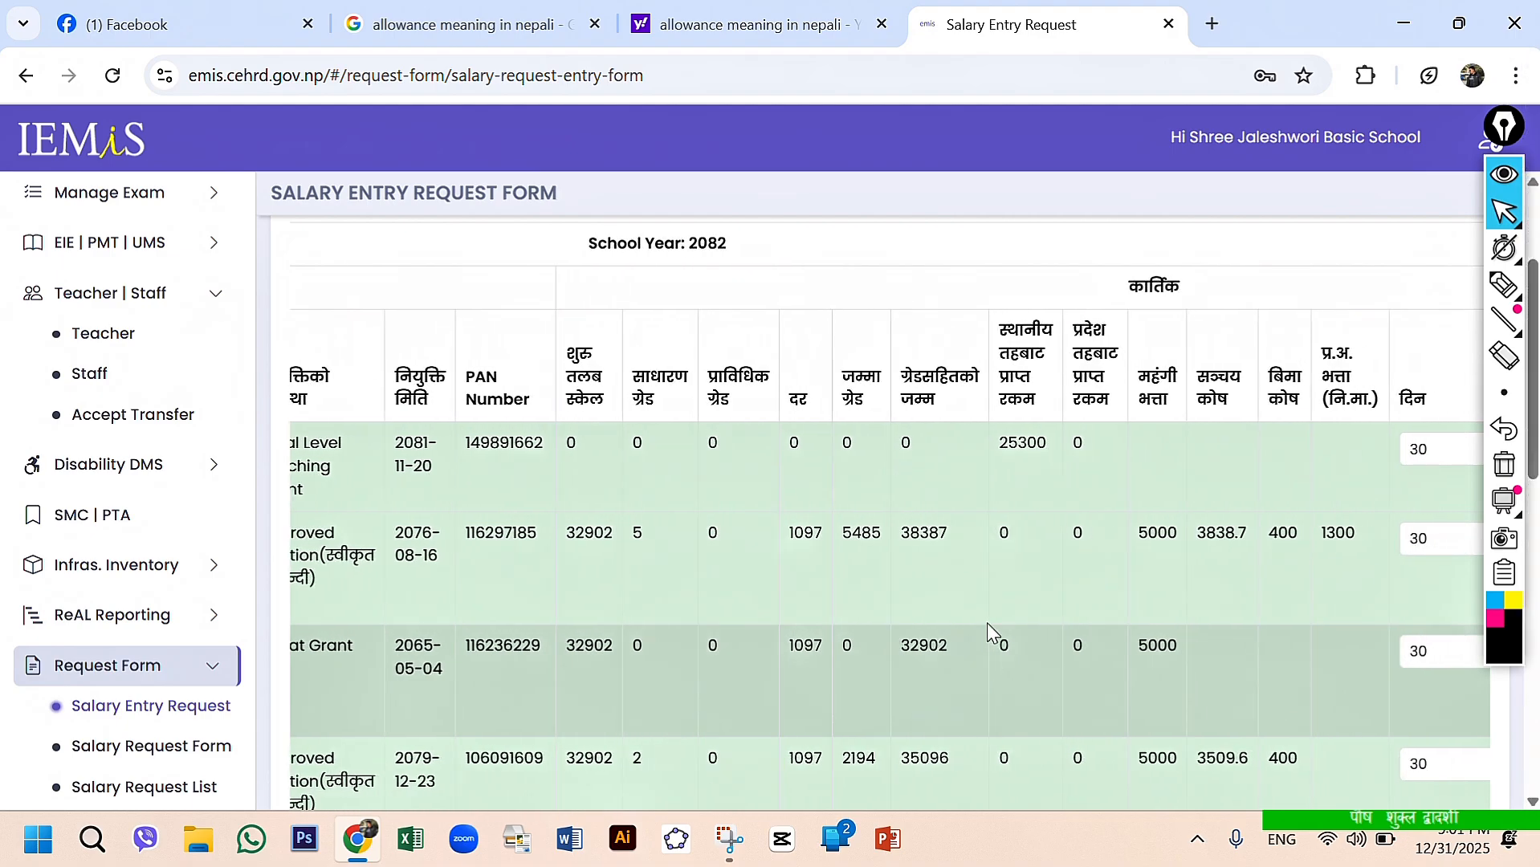
{"action": "scroll", "coordinate": [1018, 565], "scroll_direction": "right", "scroll_amount": 2}
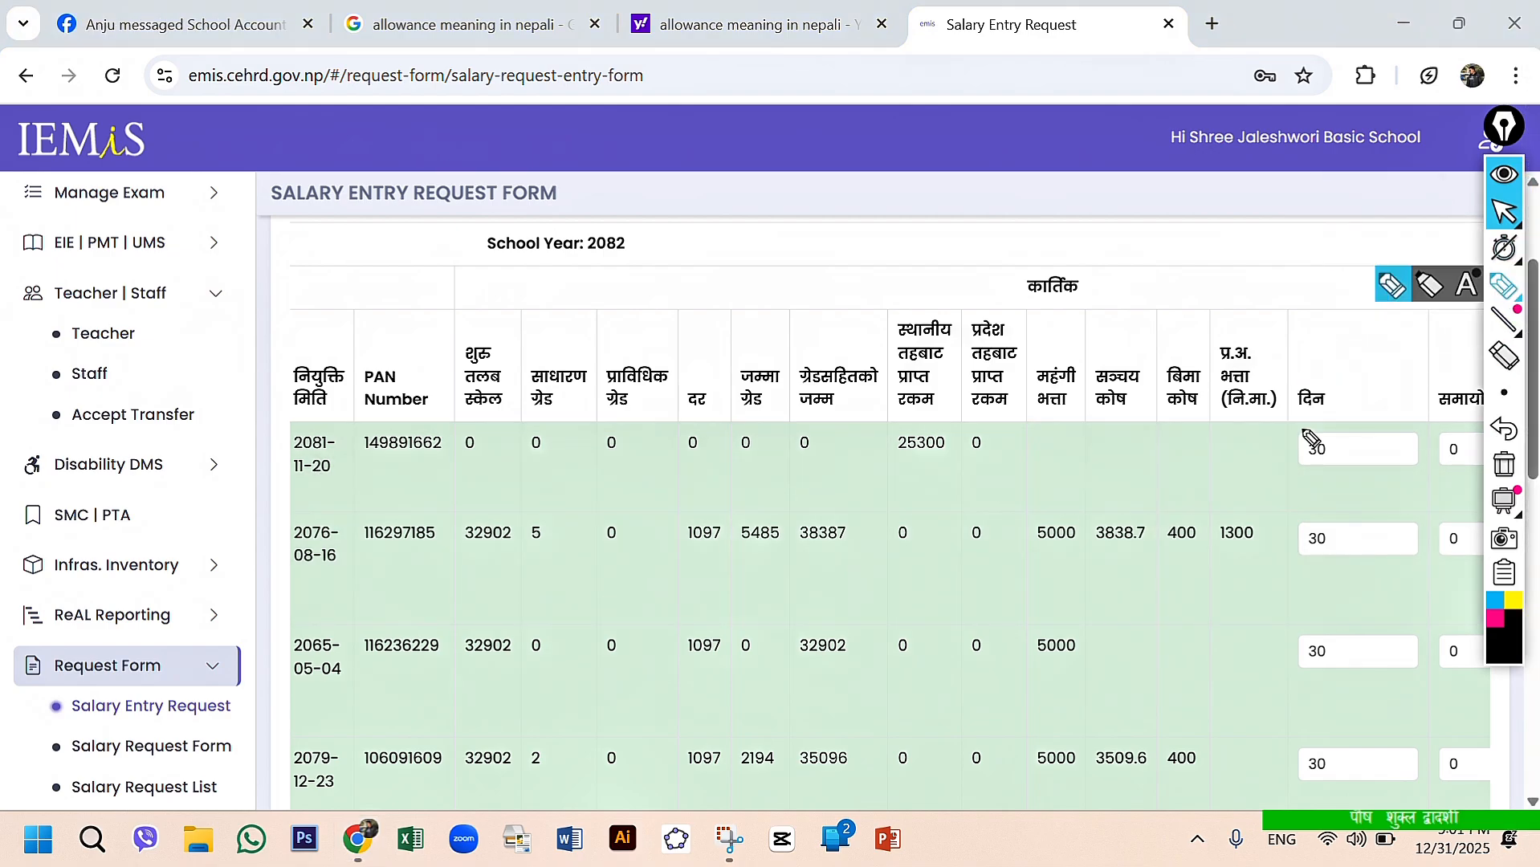
- Underline and box the second teacher's प्र.अ. भत्ता (नि.मा.) amount with the pen, clear the drawing and return to the pointer
{"action": "left_click", "coordinate": [1506, 288]}
{"action": "left_click_drag", "start_coordinate": [1246, 567], "coordinate": [1284, 568]}
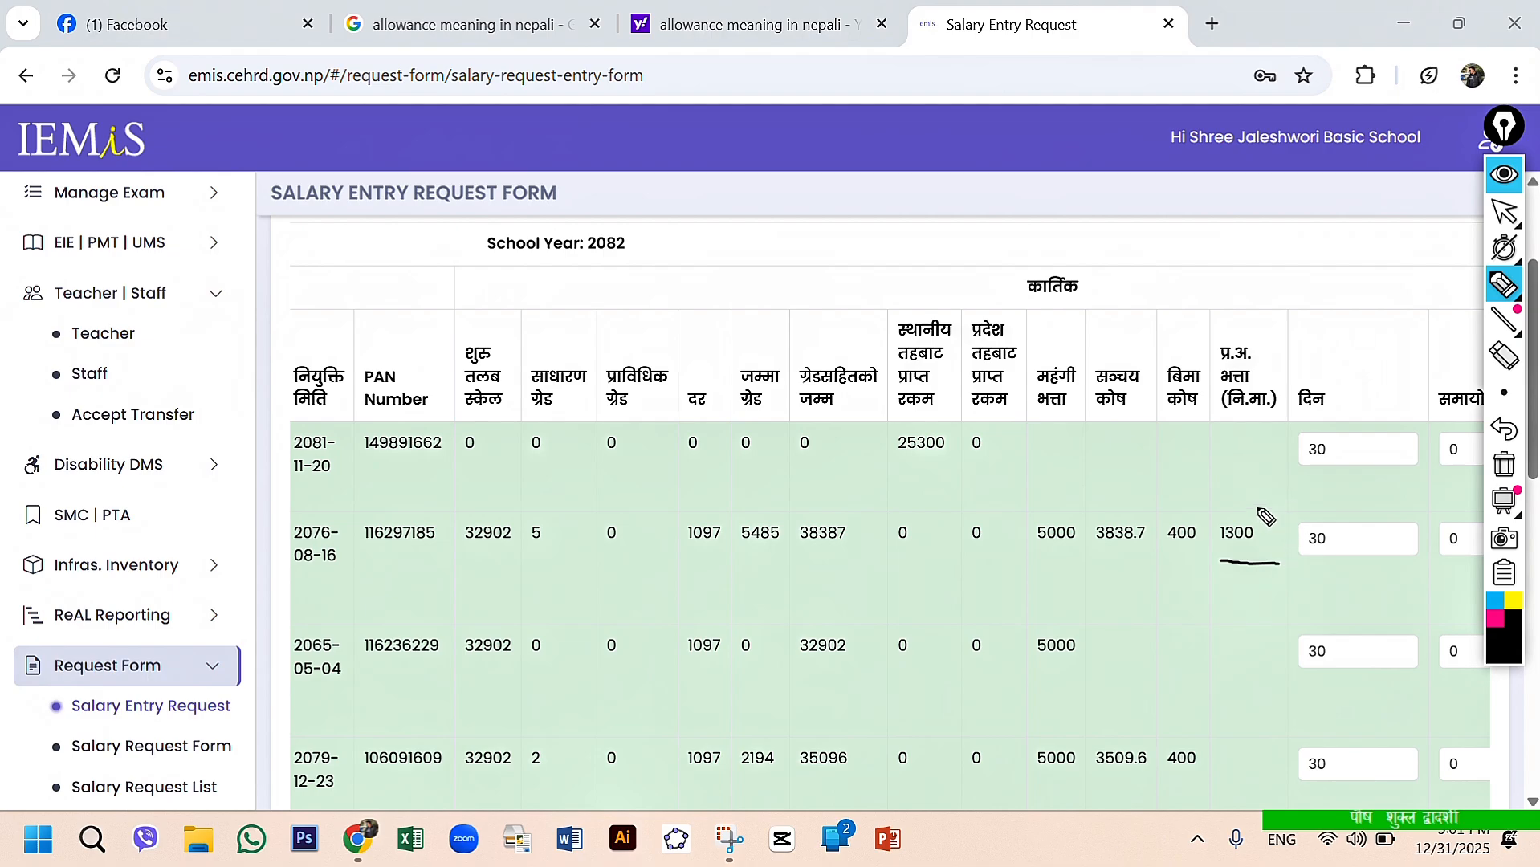
{"action": "mouse_move", "coordinate": [1257, 507]}
{"action": "left_mouse_down"}
{"action": "mouse_move", "coordinate": [1278, 577]}
{"action": "mouse_move", "coordinate": [1225, 568]}
{"action": "mouse_move", "coordinate": [1211, 509]}
{"action": "mouse_move", "coordinate": [1257, 509]}
{"action": "left_mouse_up"}
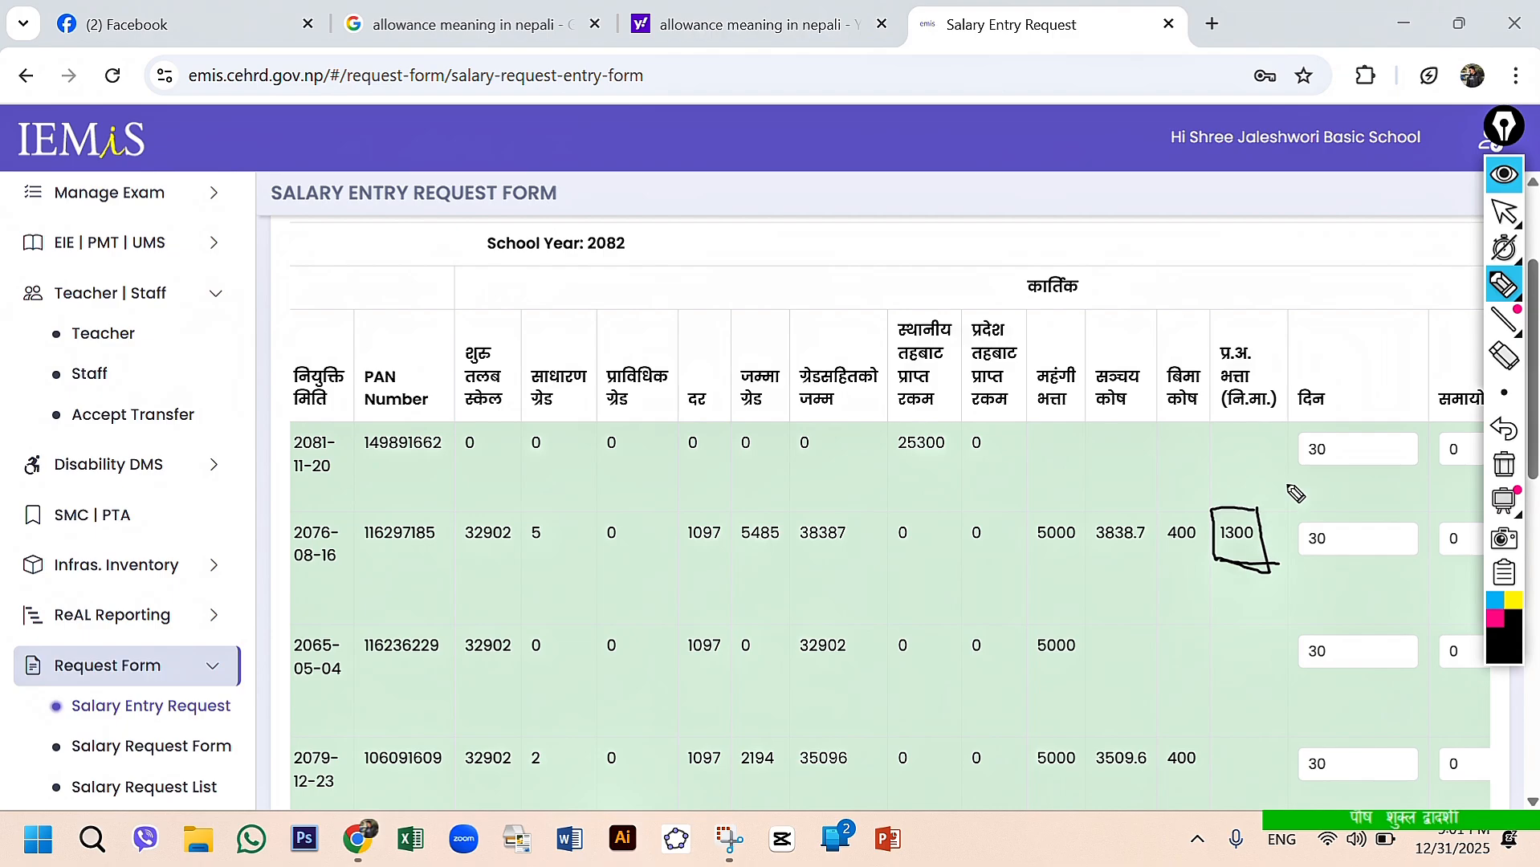
{"action": "left_click", "coordinate": [1507, 477]}
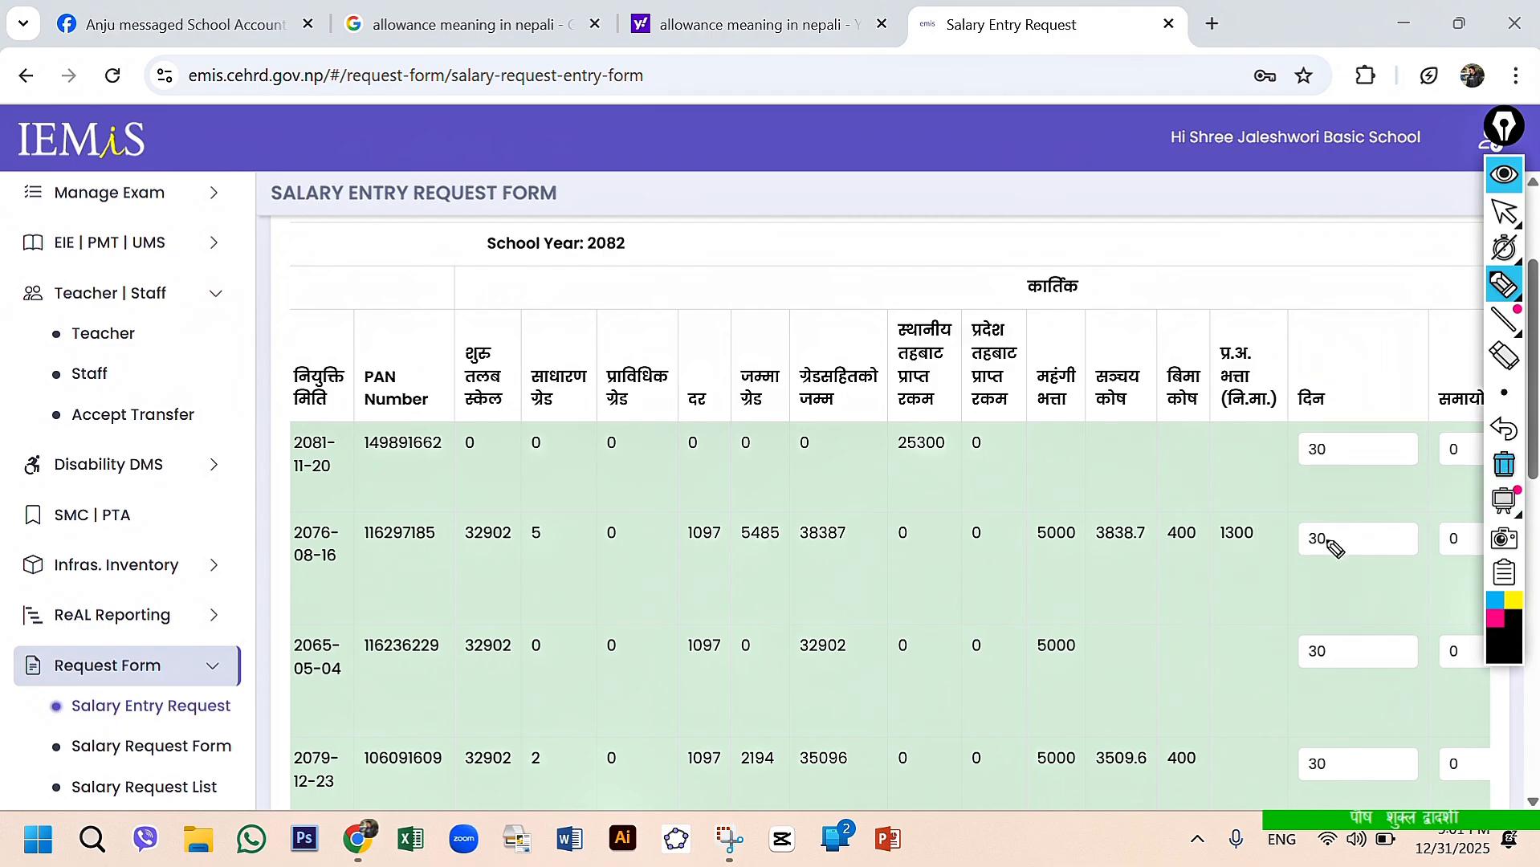
{"action": "left_click", "coordinate": [1504, 215]}
- Set the first teacher's दिन (days) value to 15 and recalculate that row's Kartik salary
{"action": "scroll", "coordinate": [1194, 625], "scroll_direction": "right", "scroll_amount": 3}
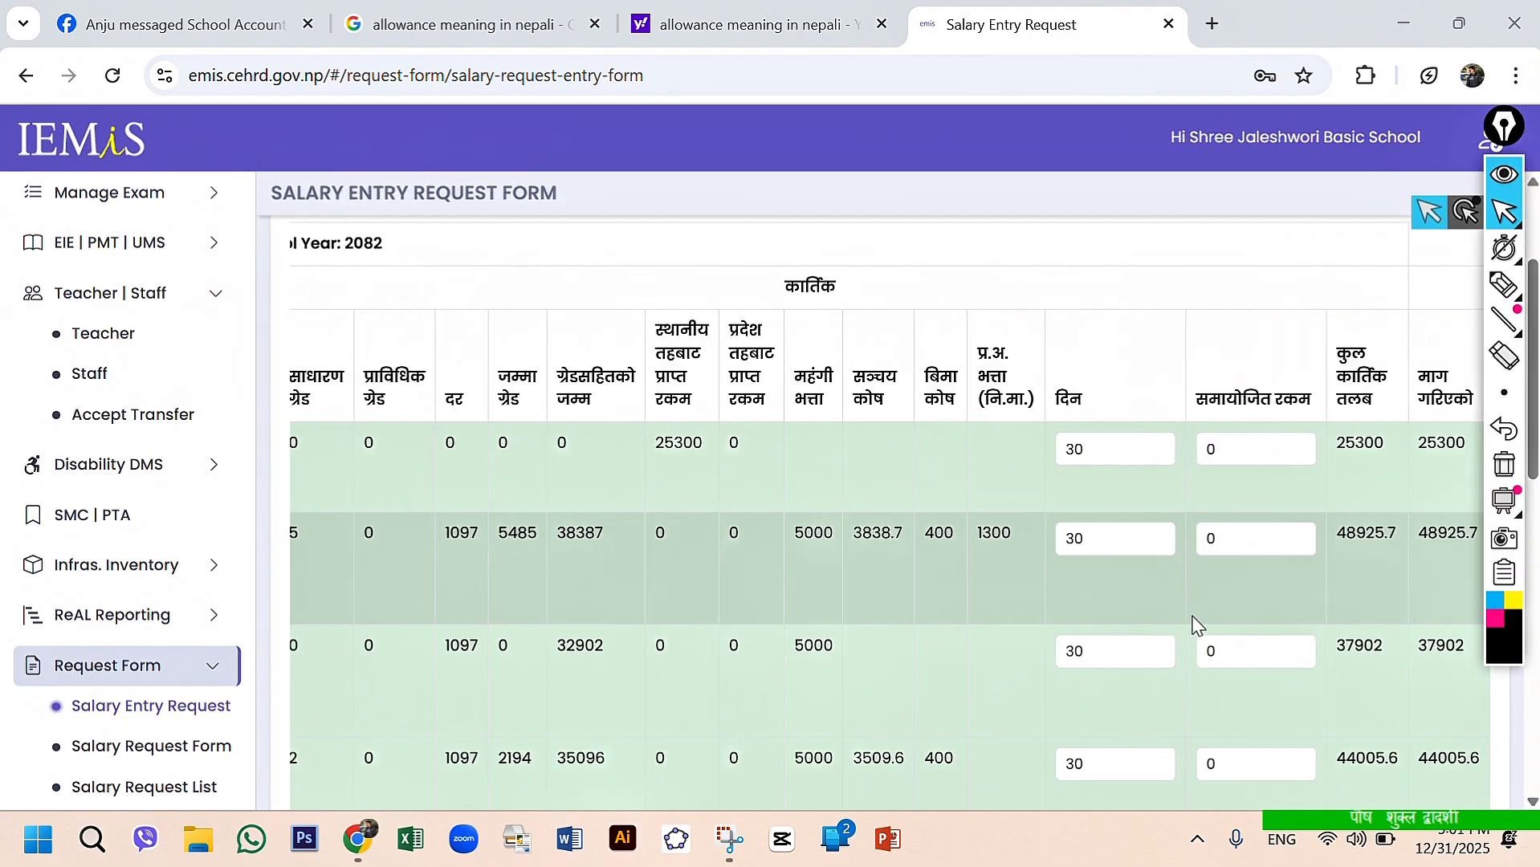
{"action": "scroll", "coordinate": [1148, 554], "scroll_direction": "up", "scroll_amount": 1}
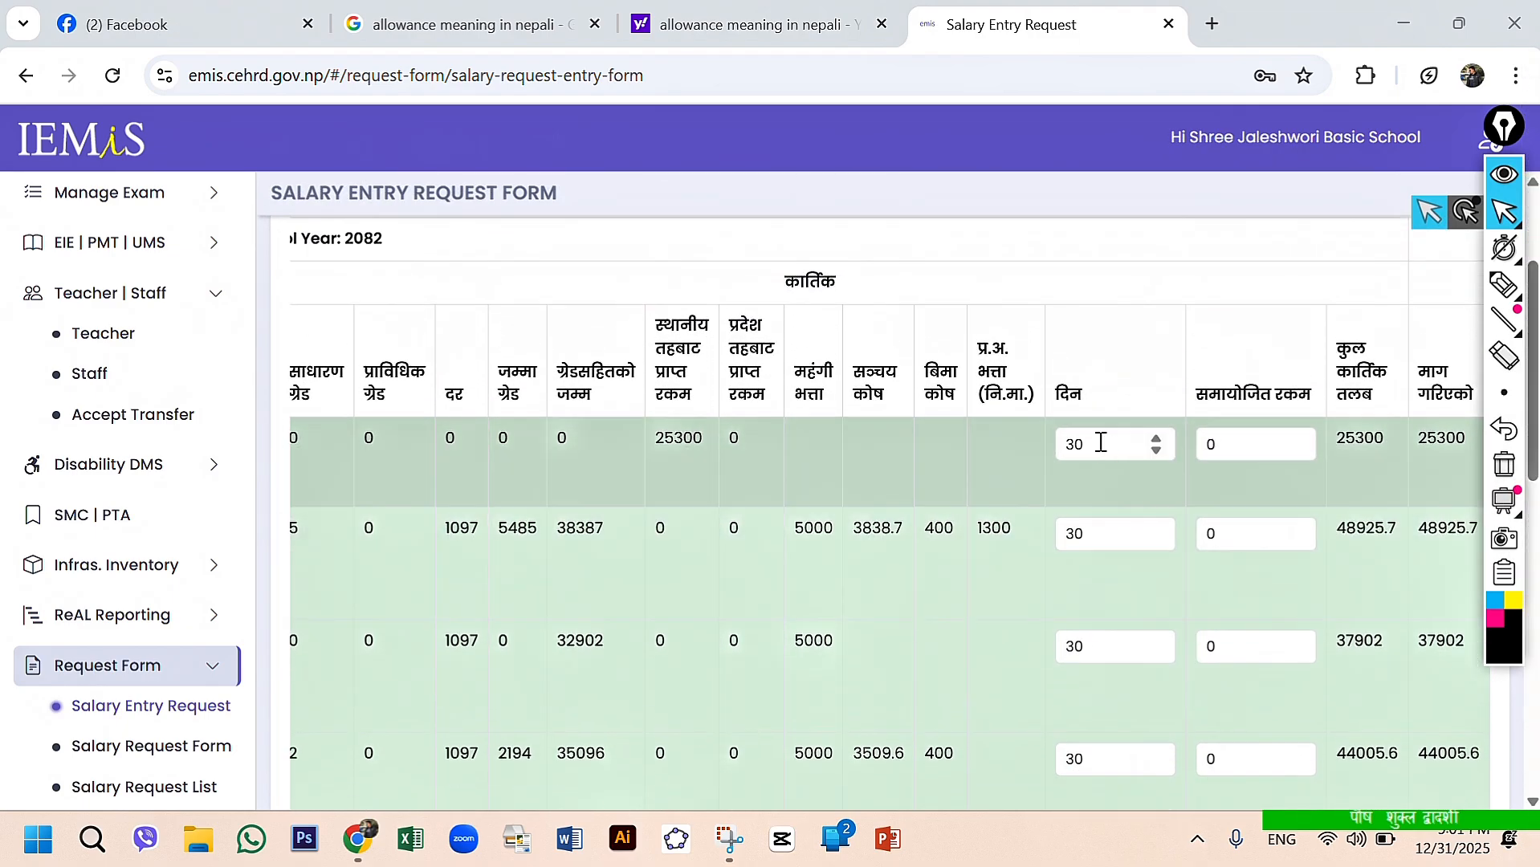
{"action": "left_click", "coordinate": [1100, 442]}
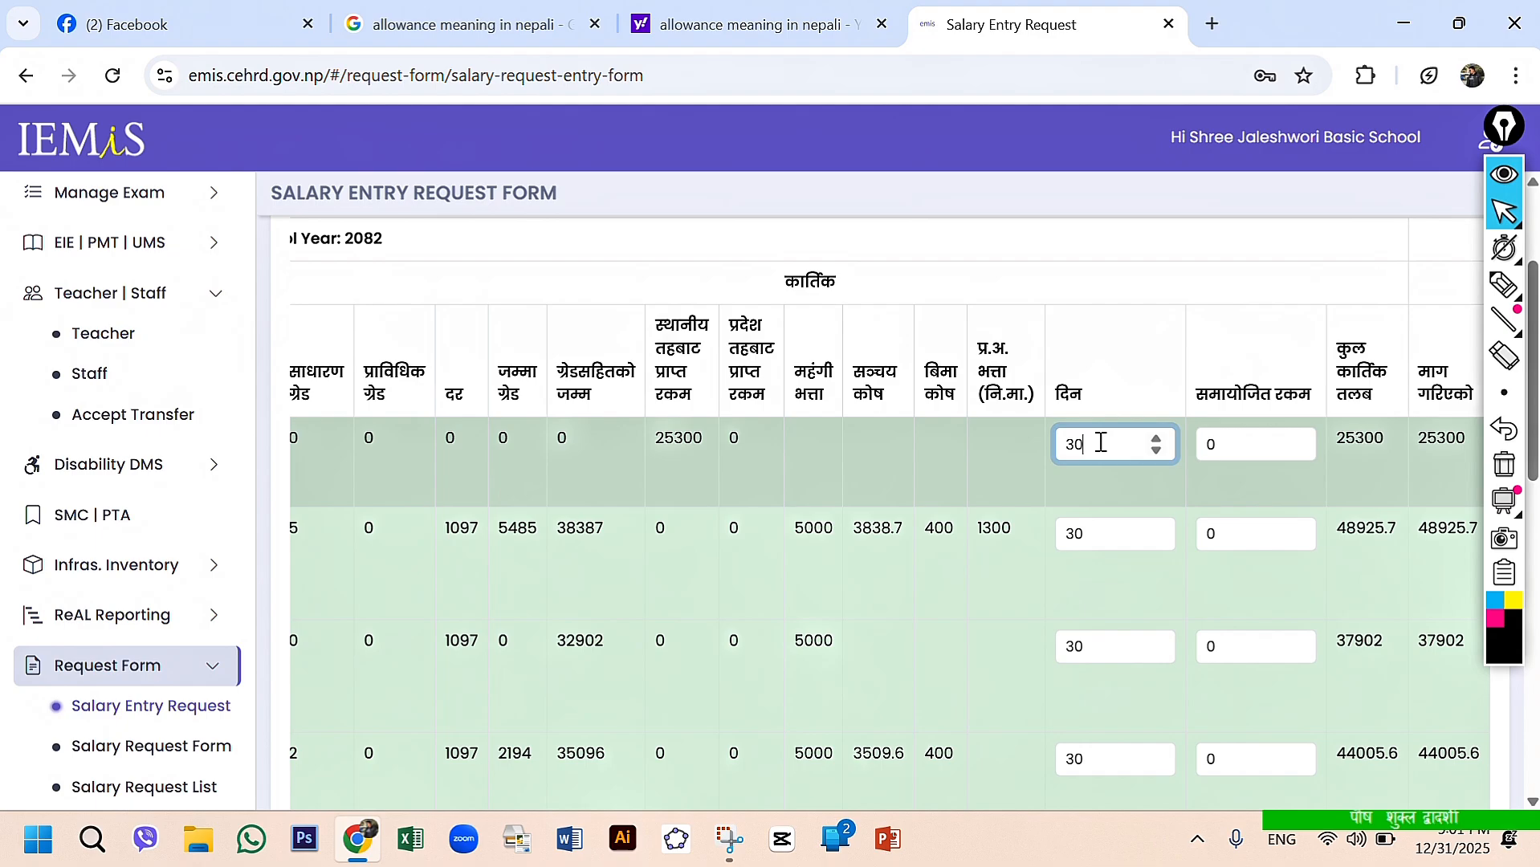
{"action": "type", "text": "15"}
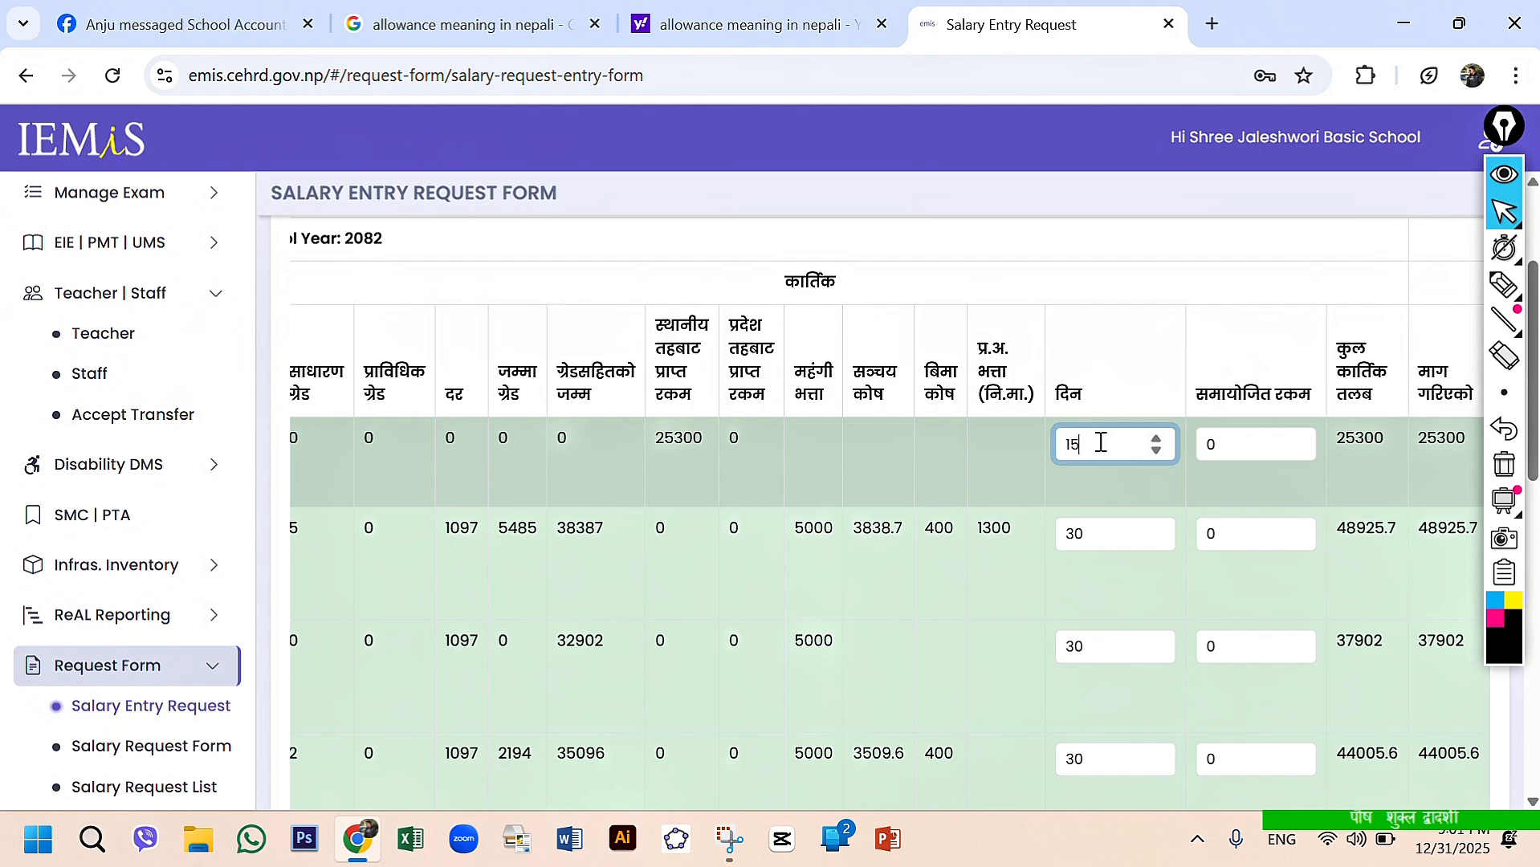
{"action": "left_click", "coordinate": [1381, 475]}
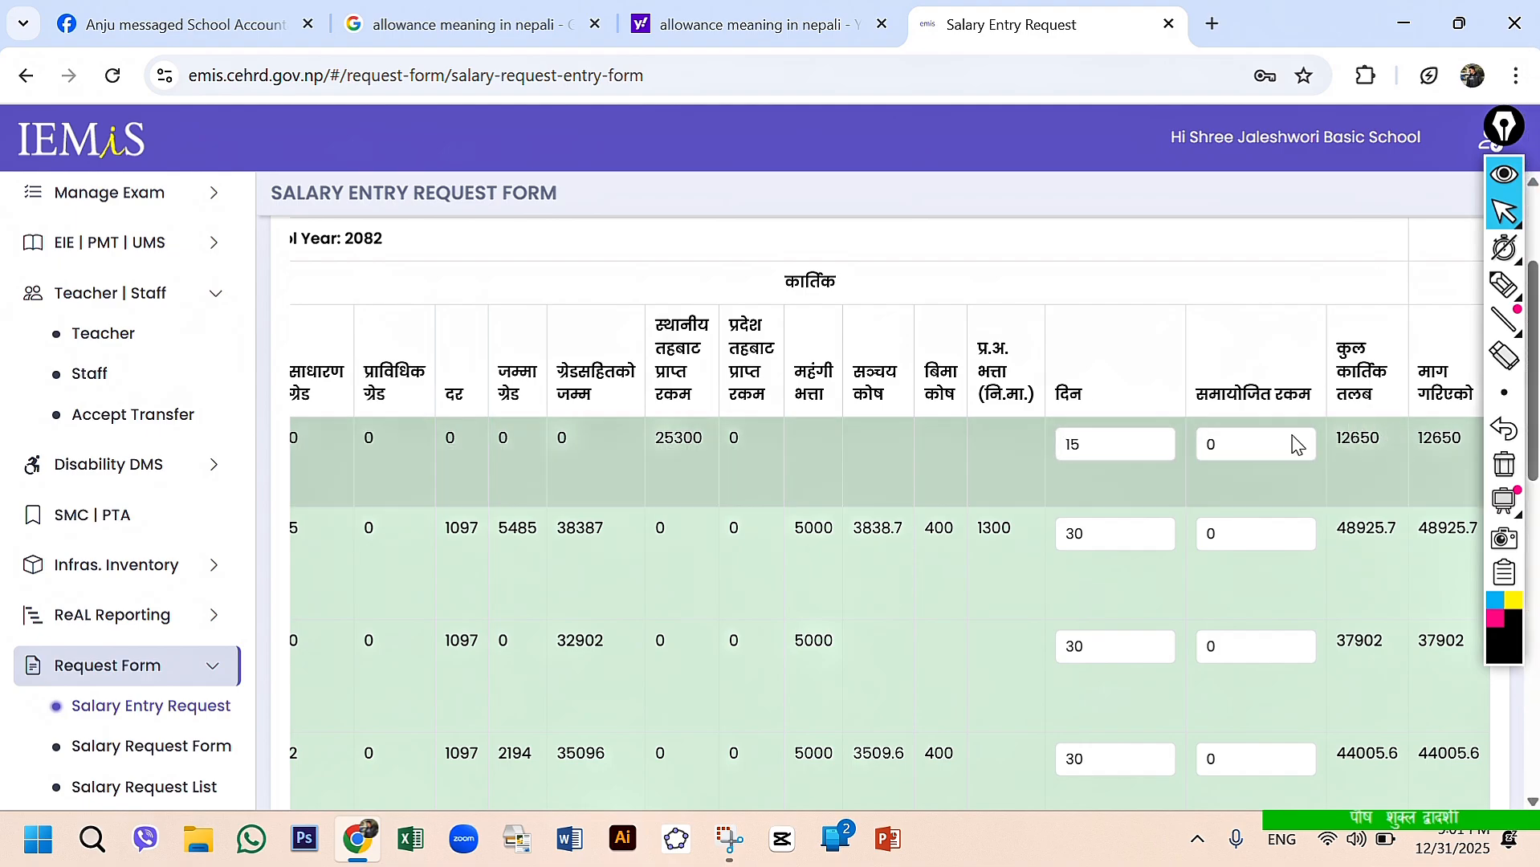
- Restore the first teacher's दिन (days) value to 30
{"action": "left_click", "coordinate": [1108, 447]}
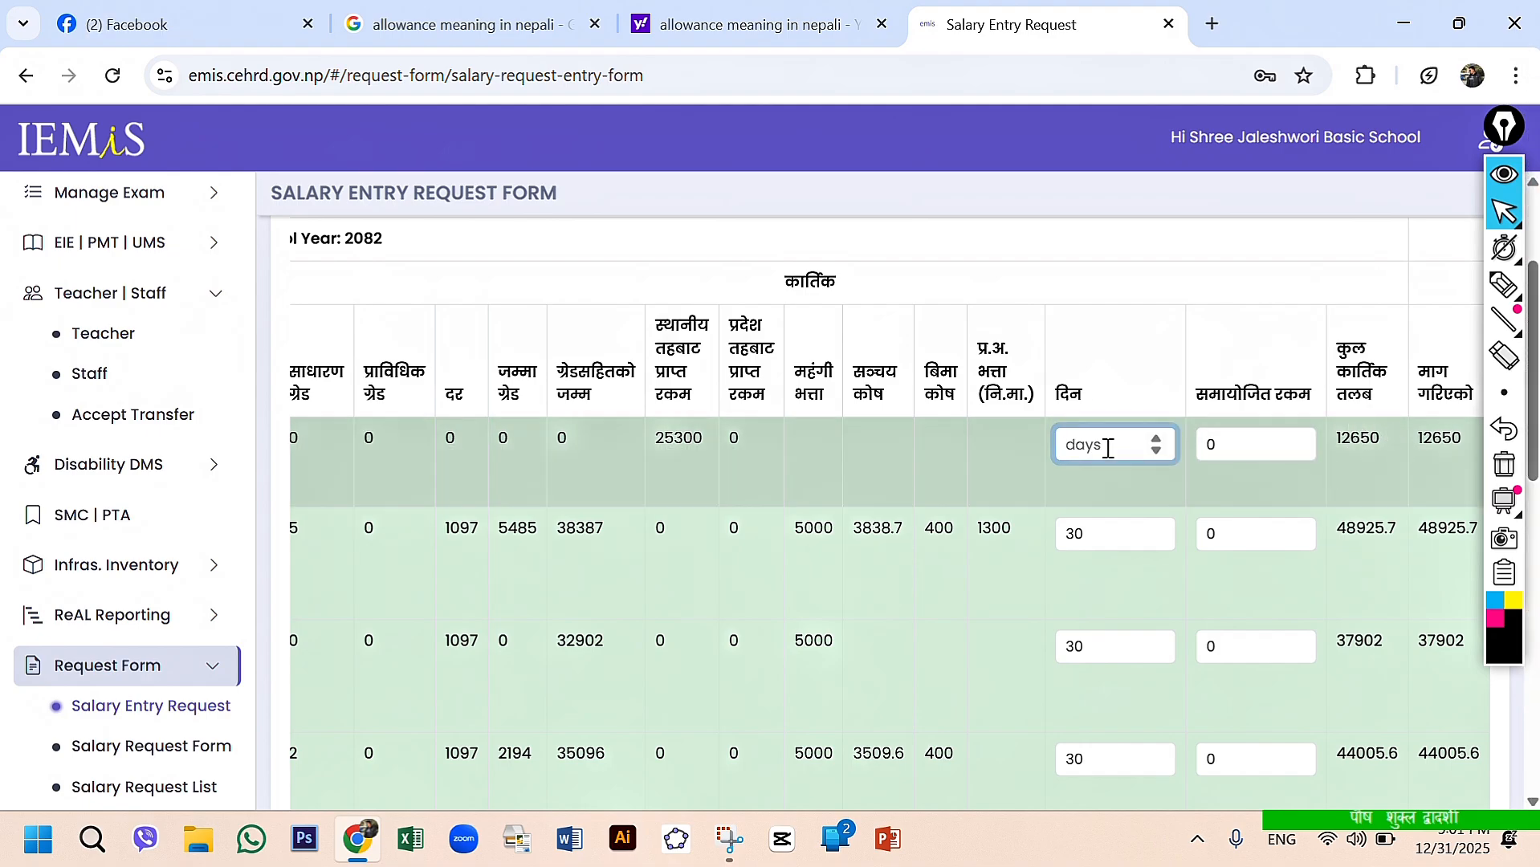
{"action": "type", "text": "30"}
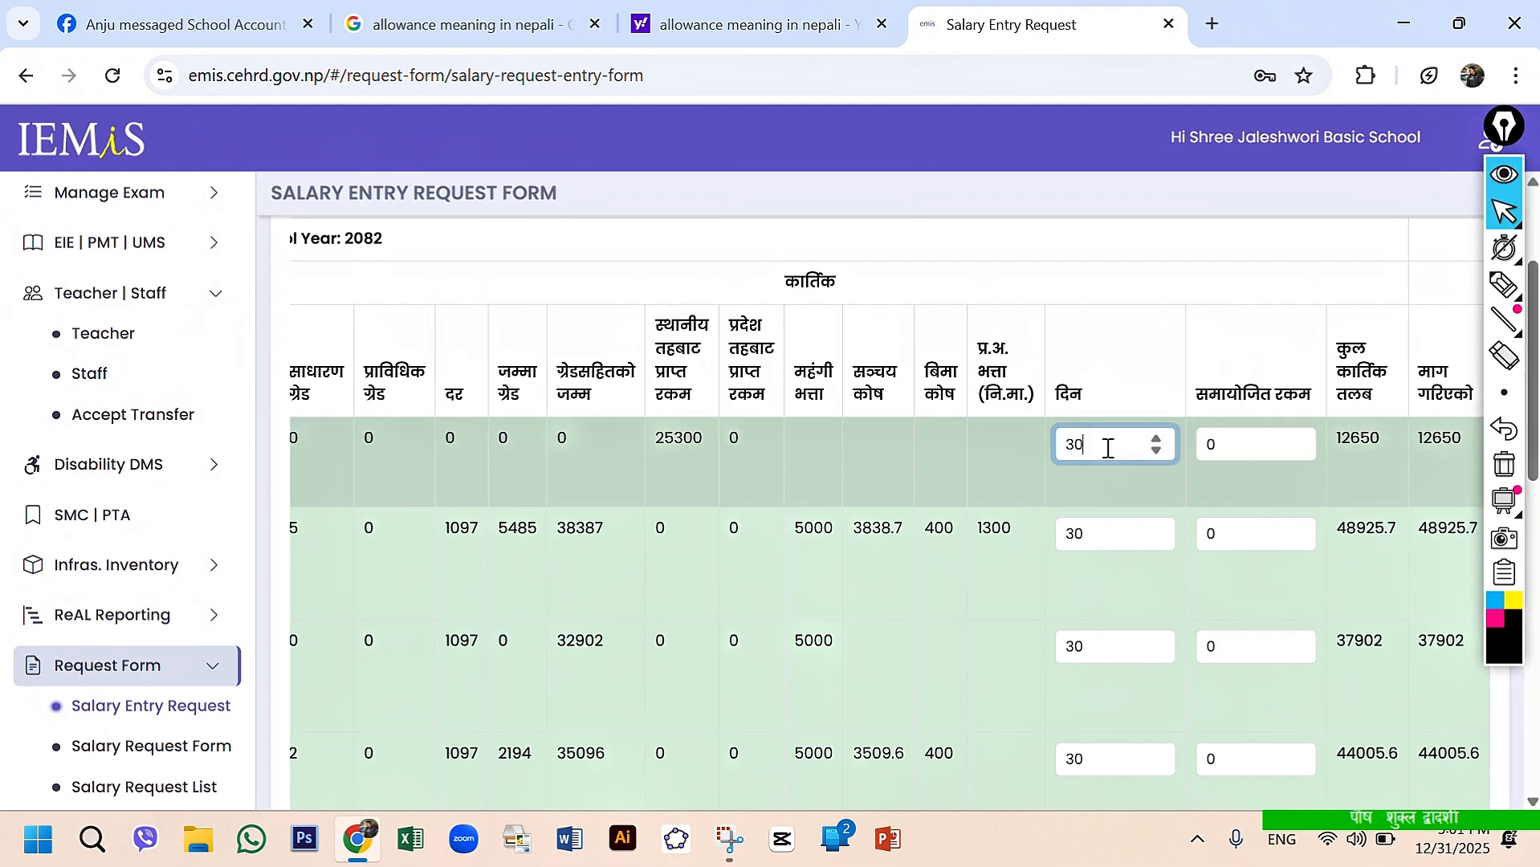
{"action": "scroll", "coordinate": [993, 618], "scroll_direction": "down", "scroll_amount": 10}
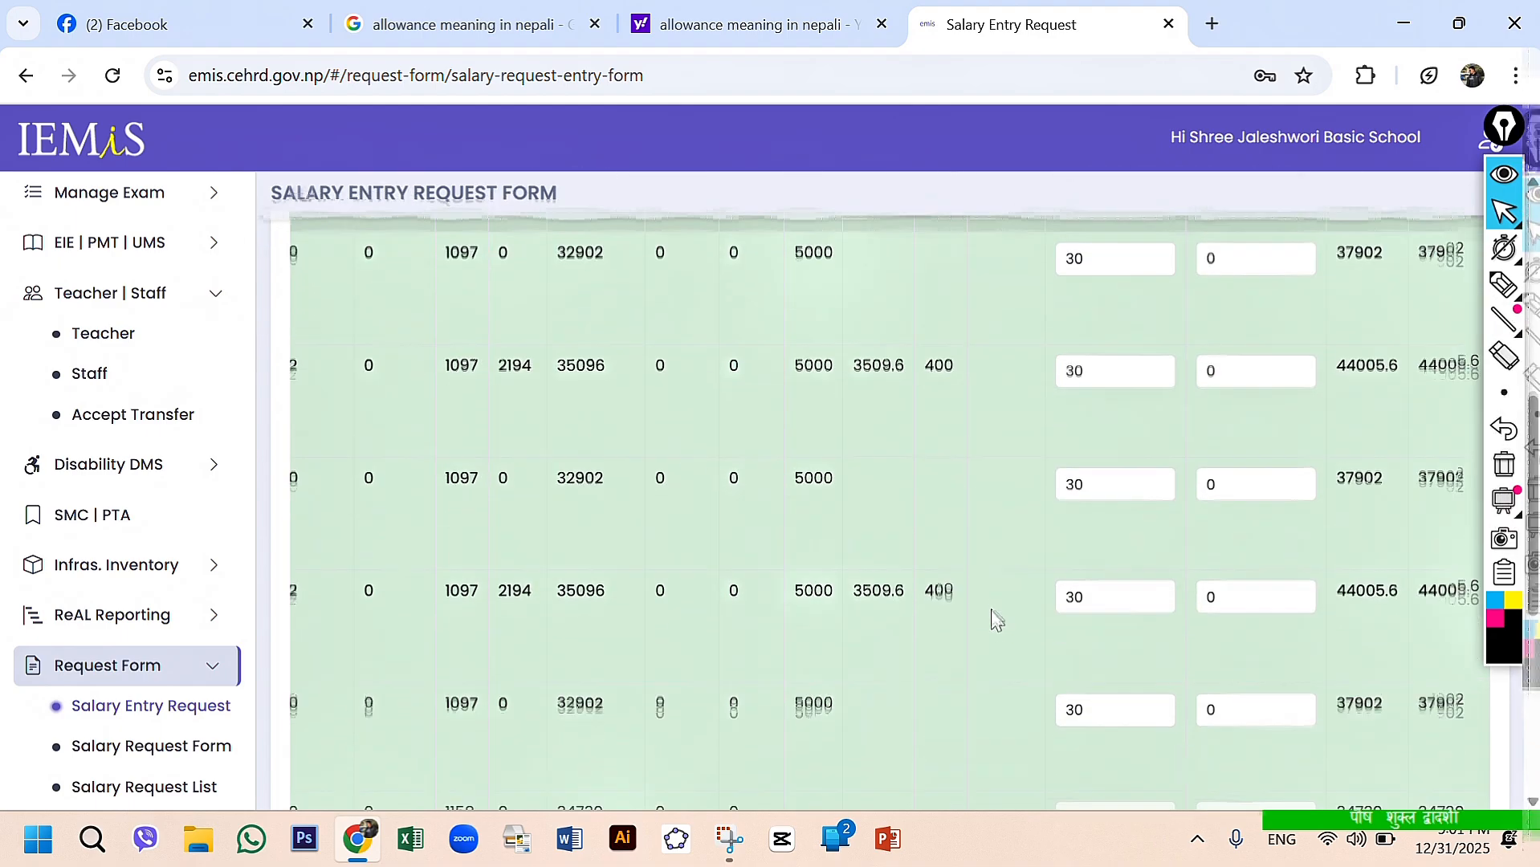